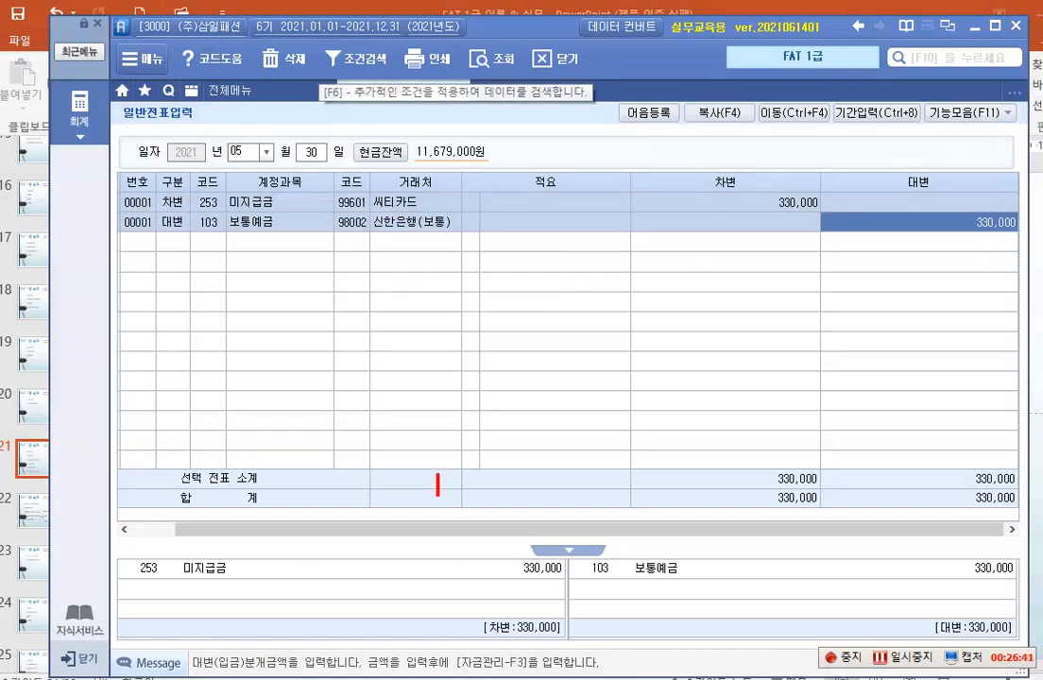
click(516, 264)
text(004)
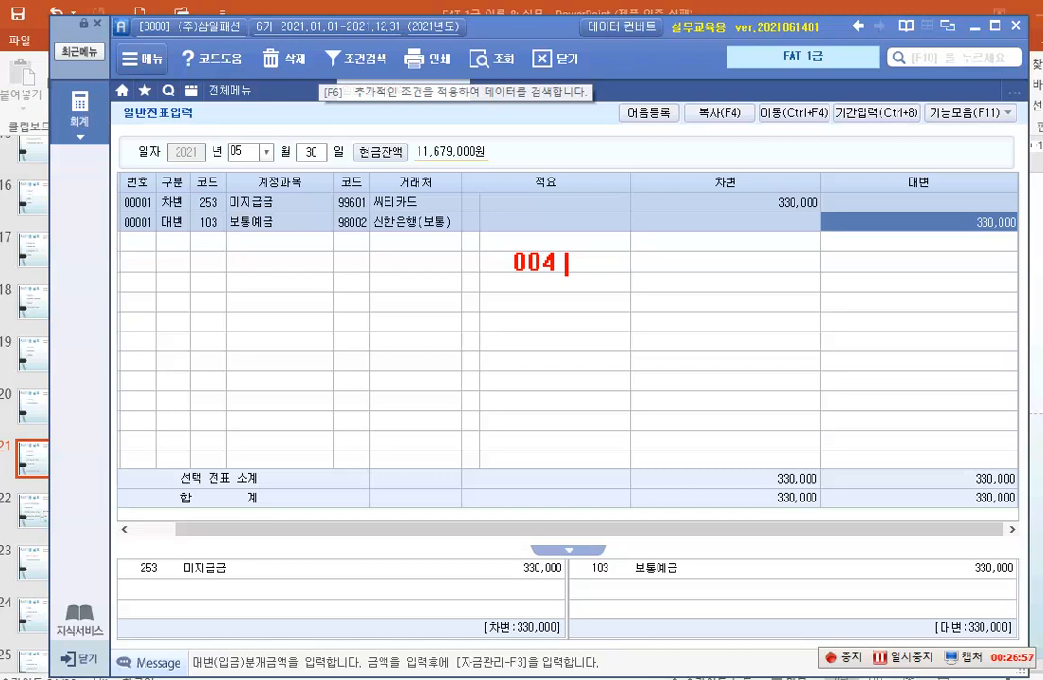
key(BackSpace)
text(2021)
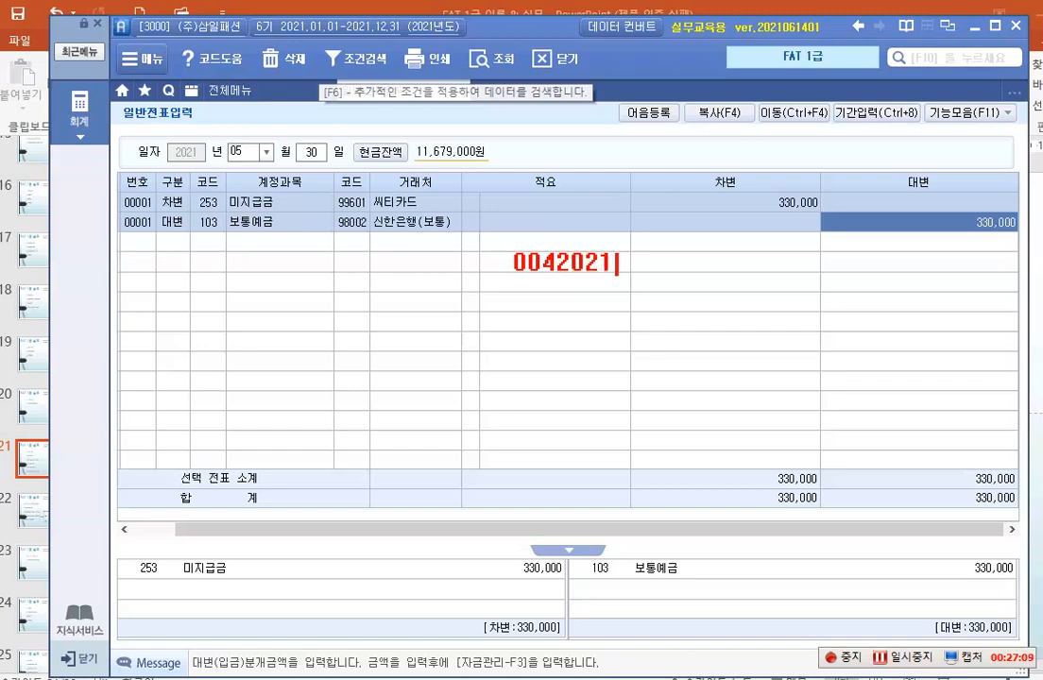
text(0610)
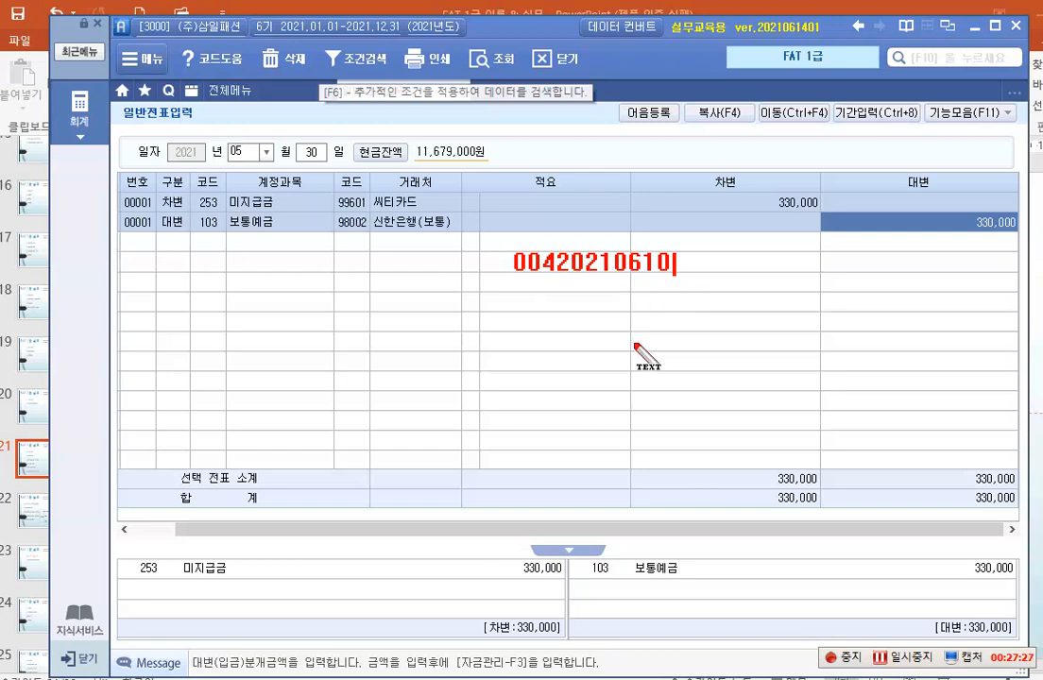
text(123456789)
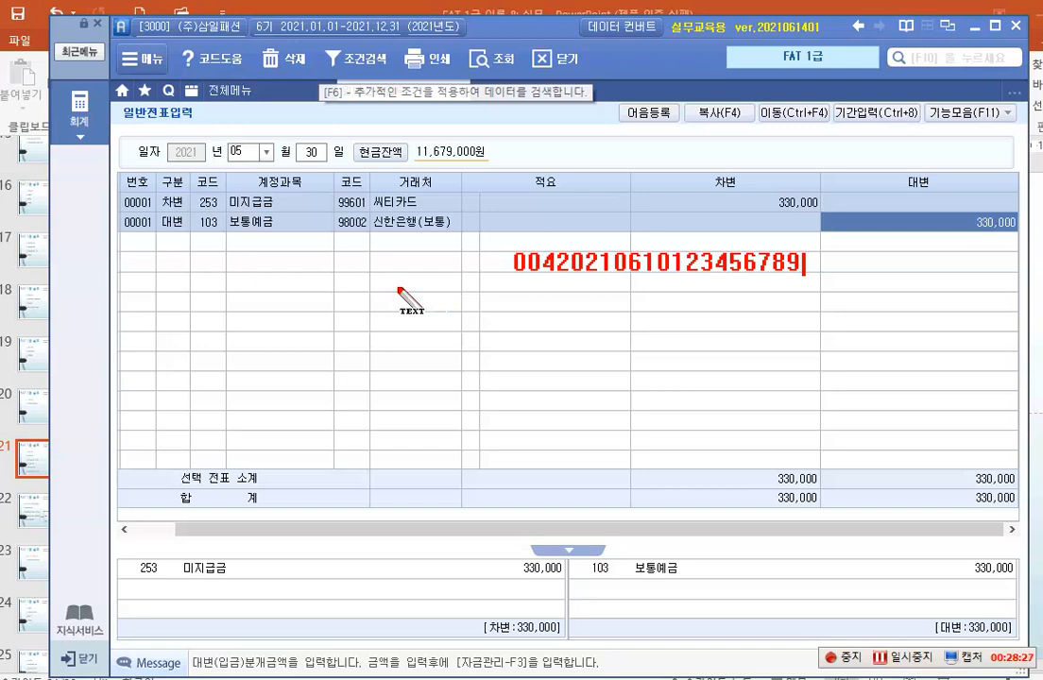
key(Escape)
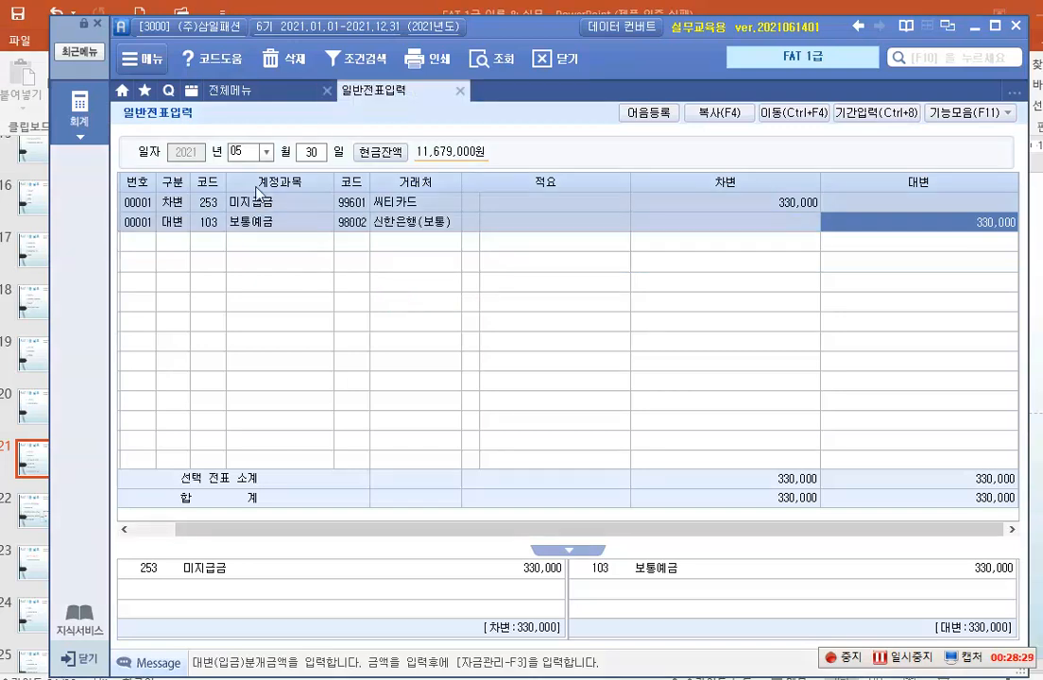
Set the general voucher date to June 10, 2021.
click(265, 151)
click(248, 236)
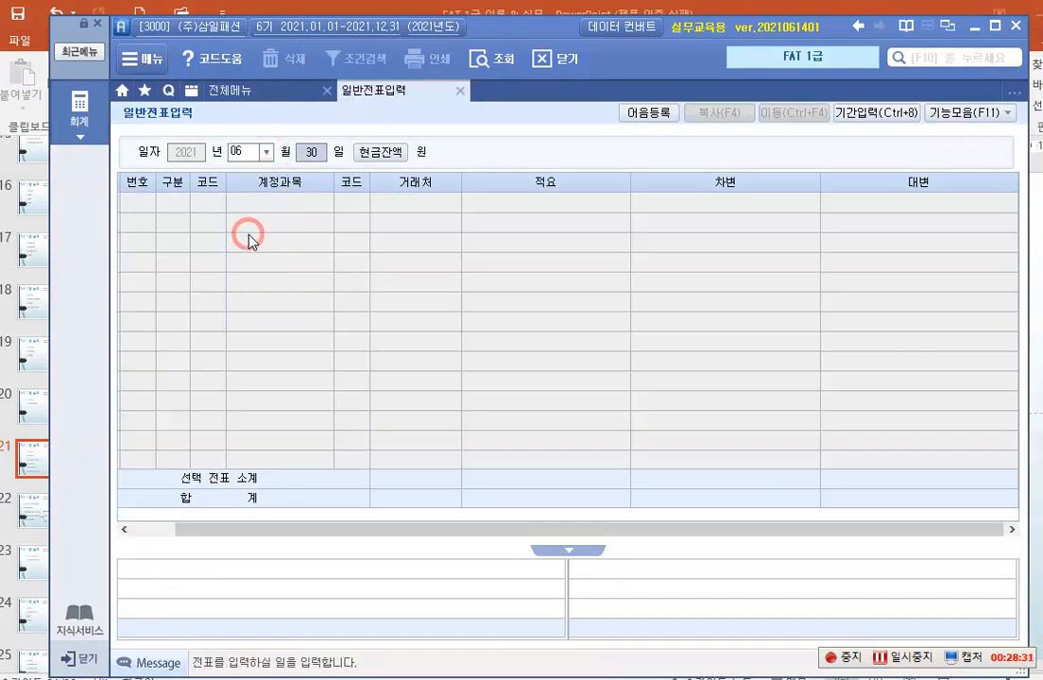
text(10)
key(Return)
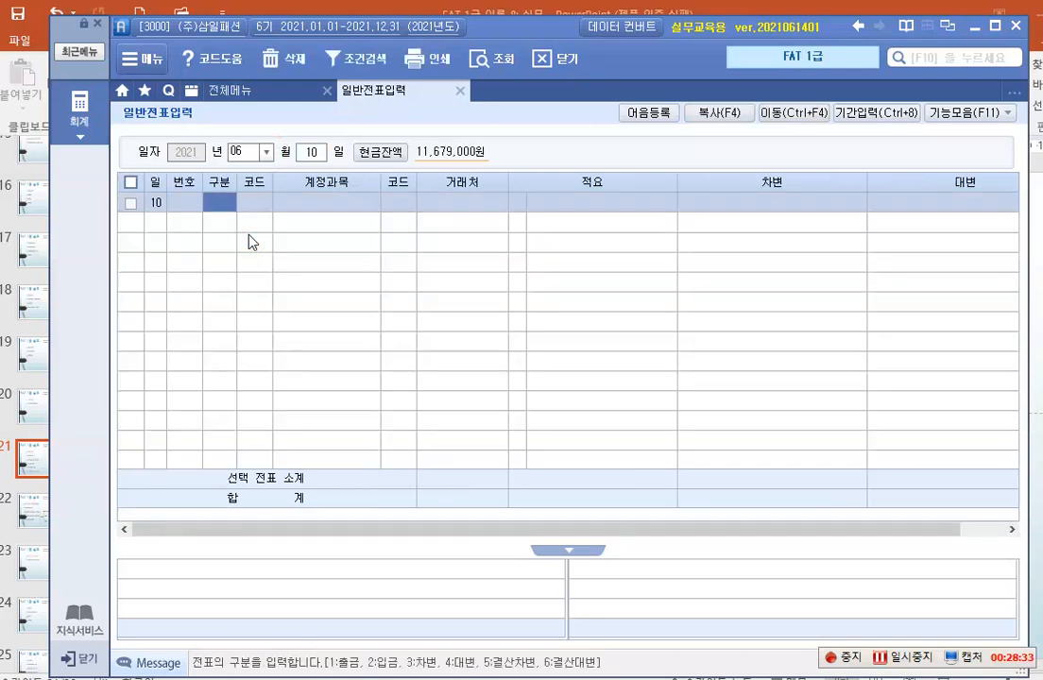
Enter a debit (차변) line for account 110 받을어음, counterparty 01002 (주)데일리룩, amount 3,500,000, with the description left blank.
text(3)
key(Return)
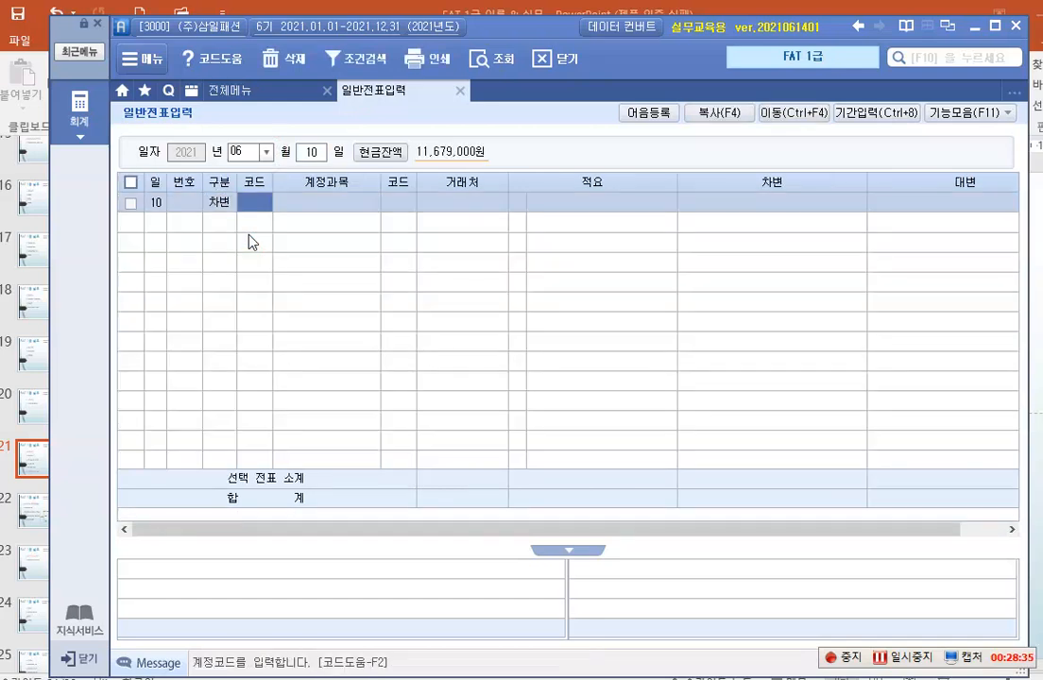
text(110)
key(Return)
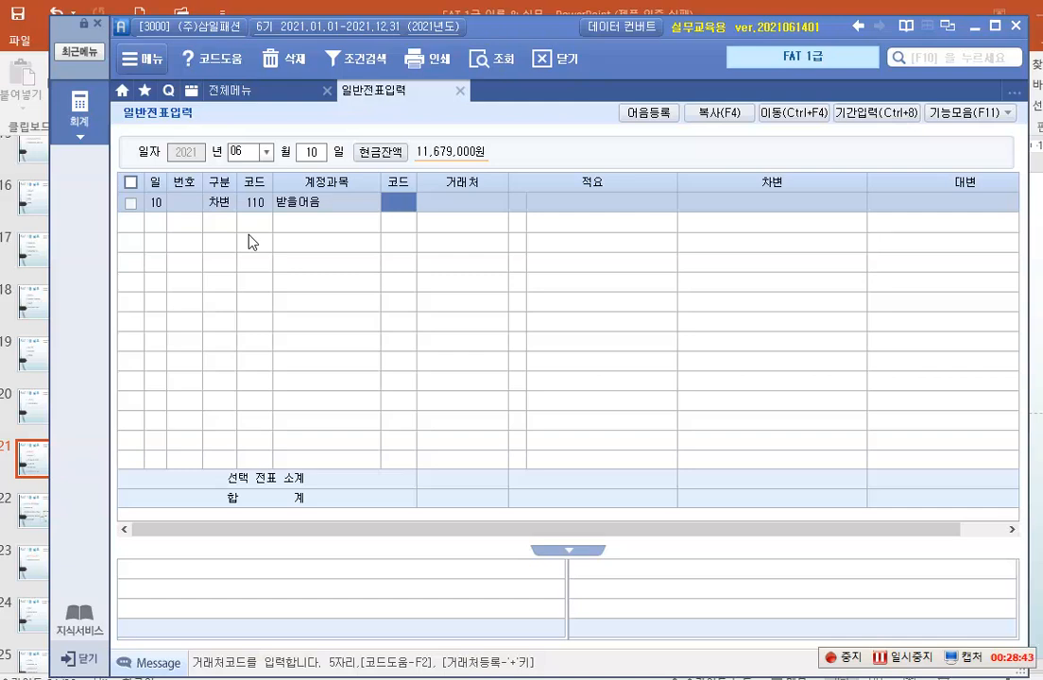
key(F2)
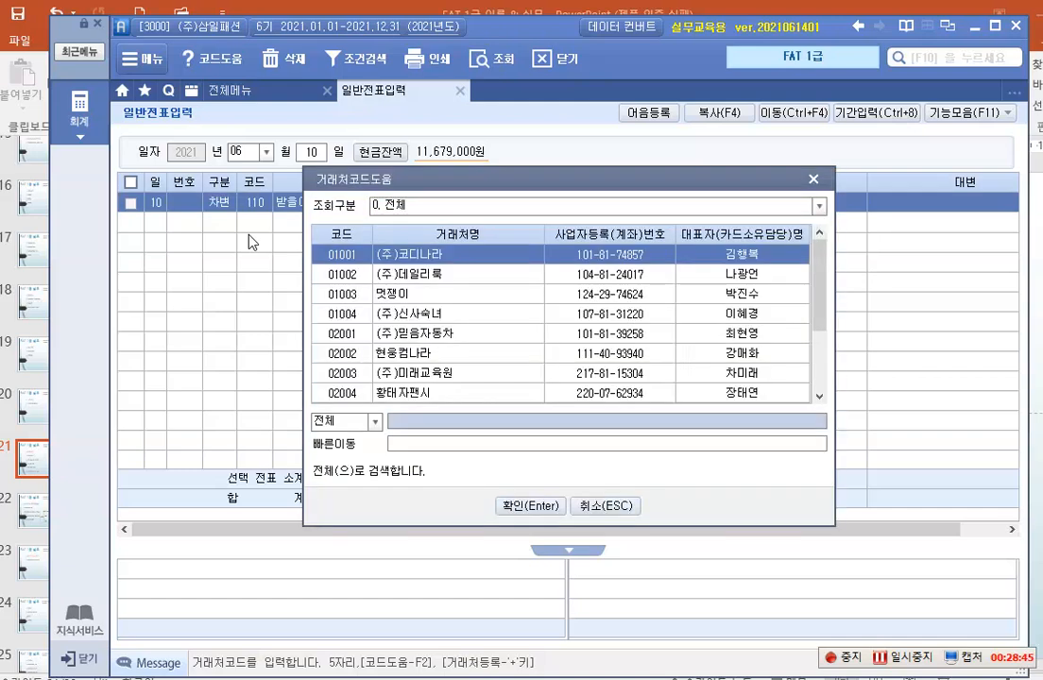
key(Down)
key(Return)
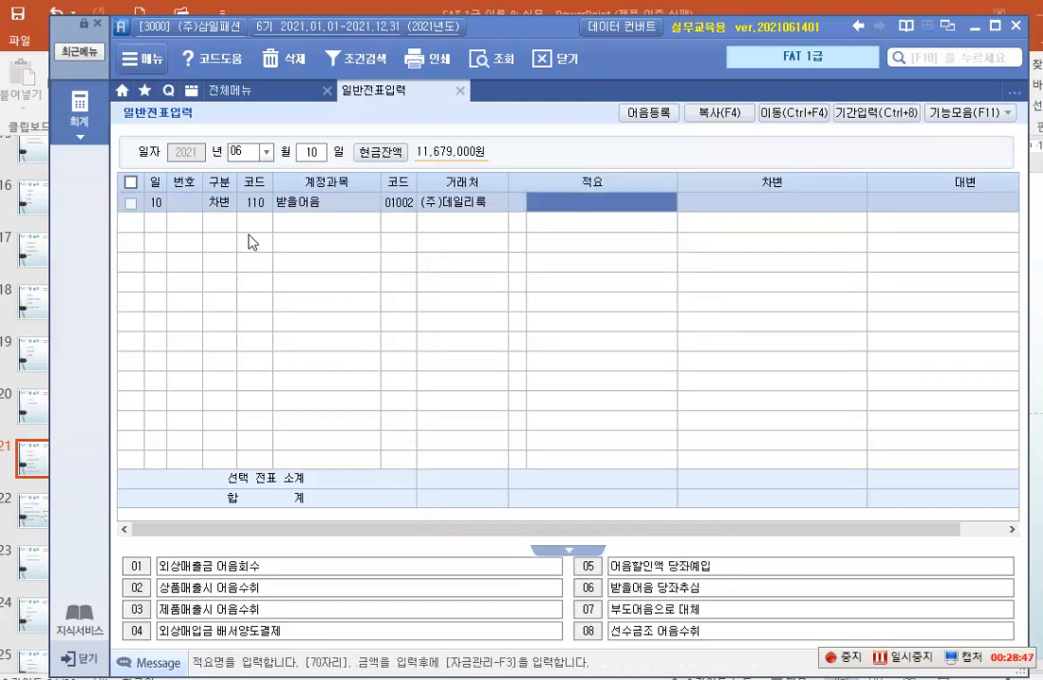
key(Return)
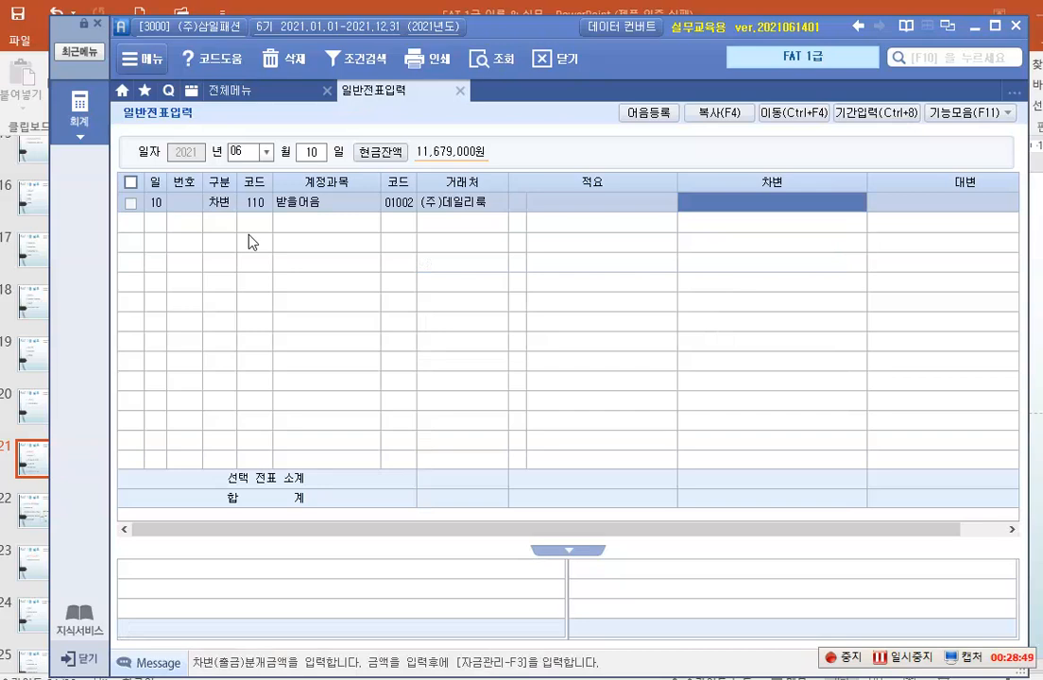
text(3500000)
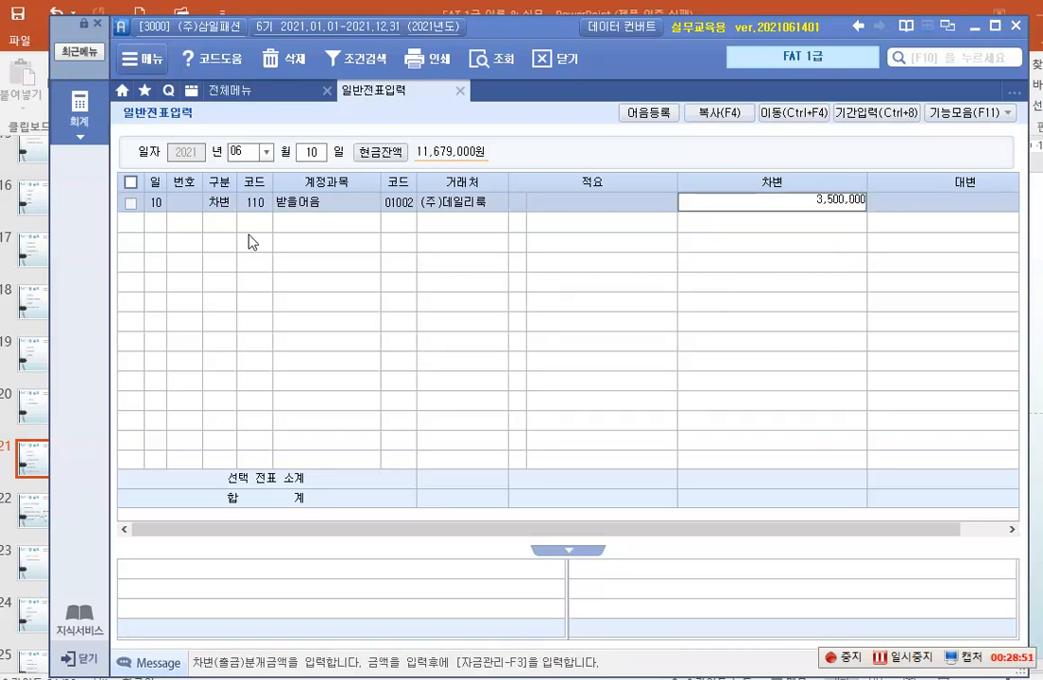
key(Return)
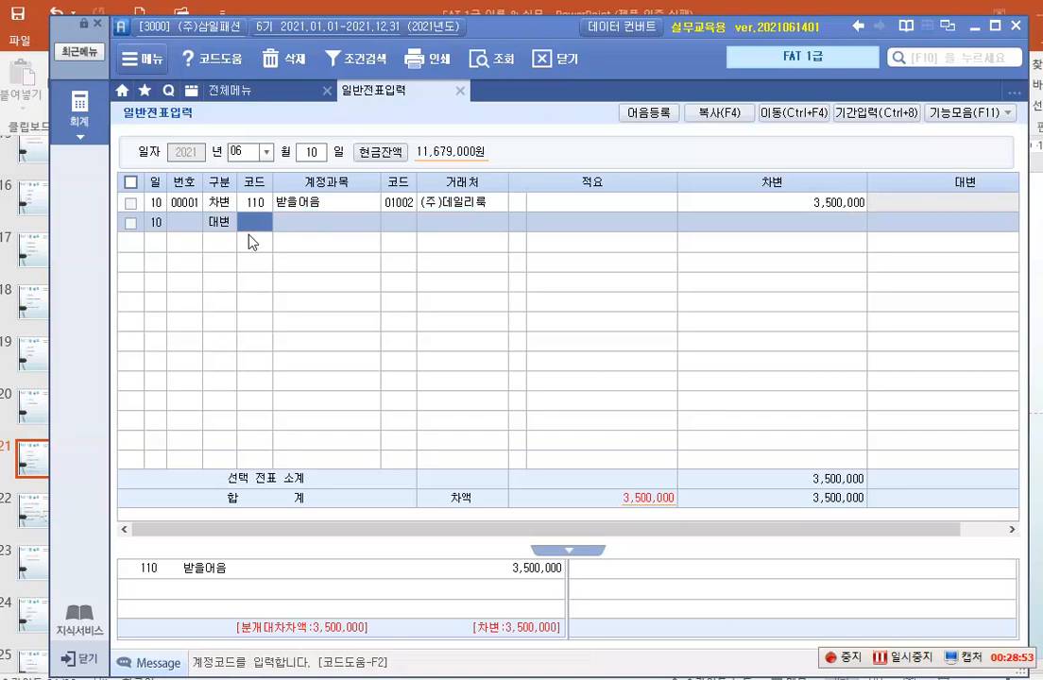
Complete the credit (대변) line with account 108 외상매출금 and counterparty 01002 (주)데일리룩 for 3,500,000.
text(8)
key(Return)
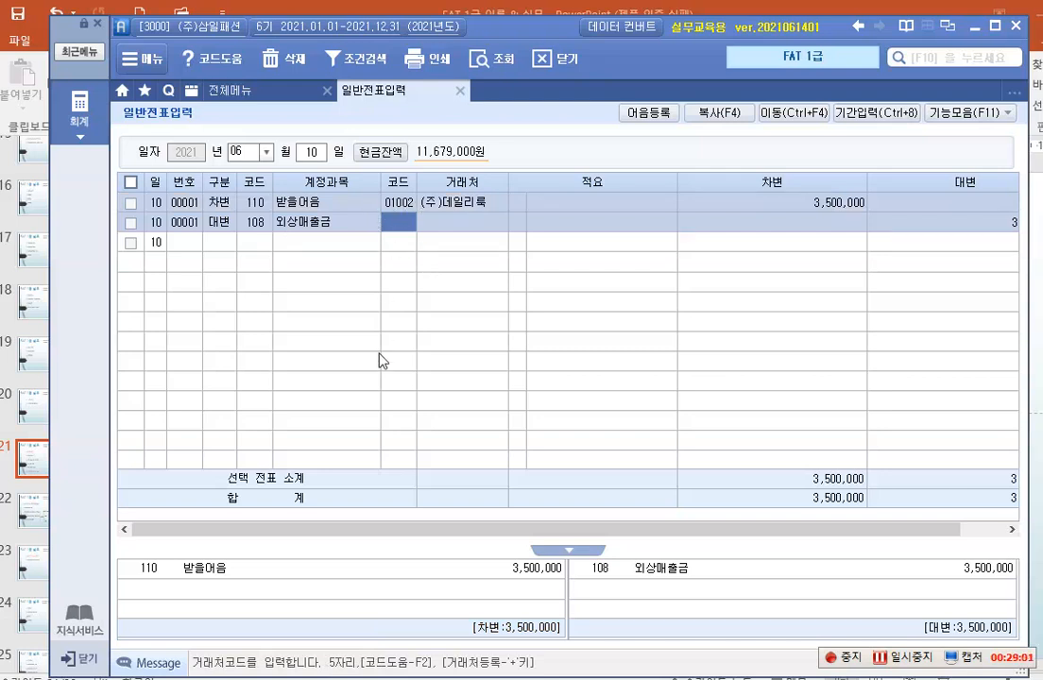
text(1002)
key(Return)
key(Return)
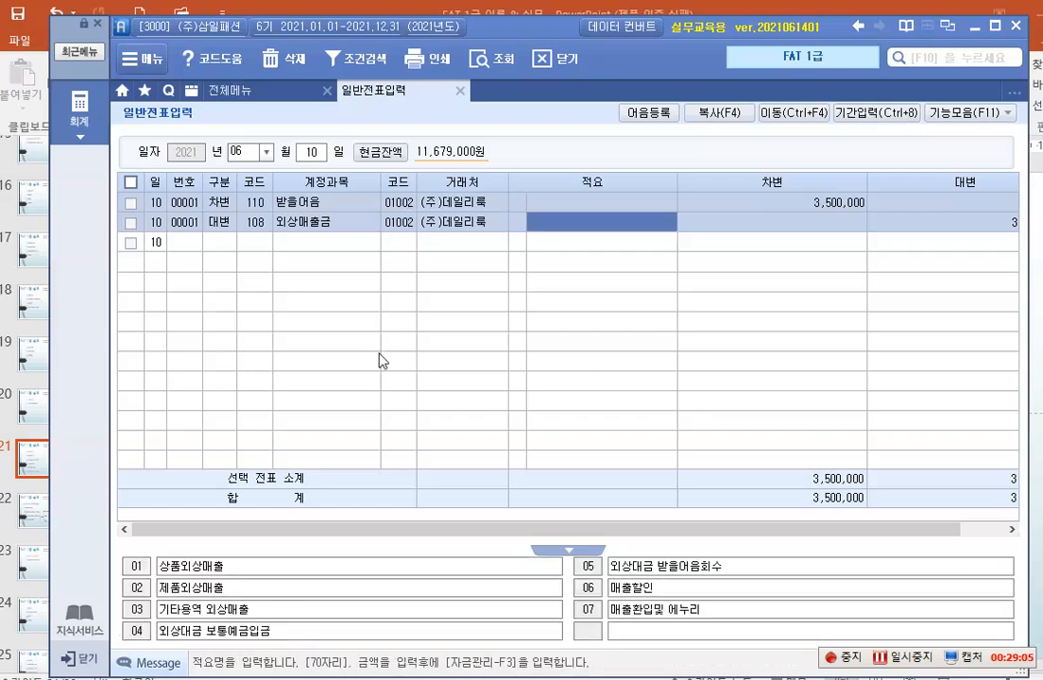
key(Return)
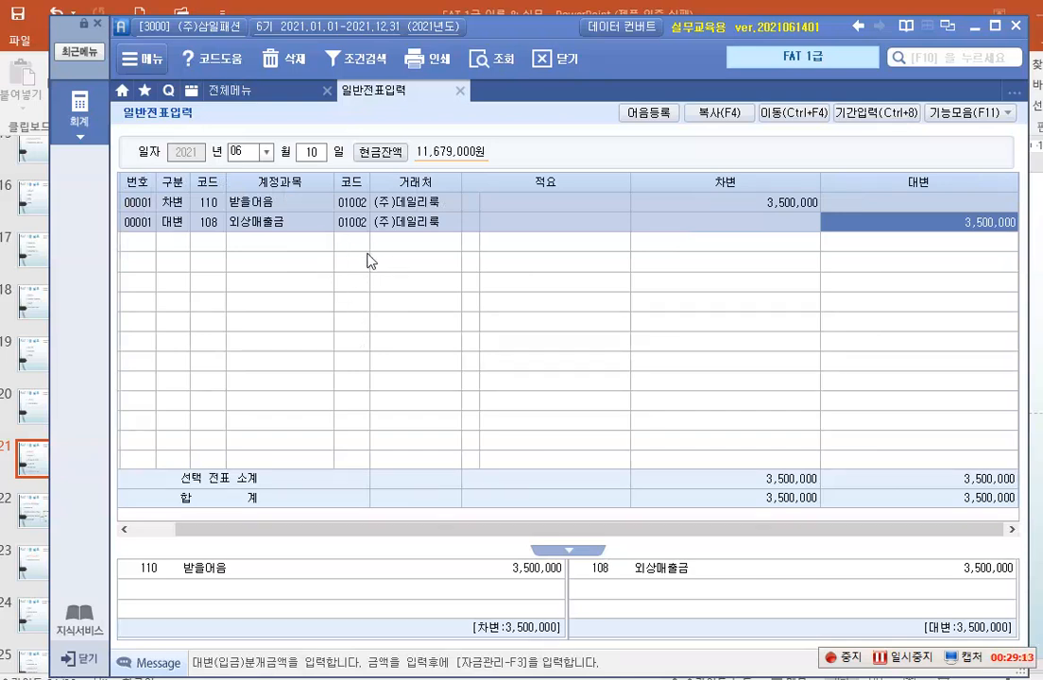
Open the notes receivable management details (받을어음 관리) for the 받을어음 debit line.
click(288, 203)
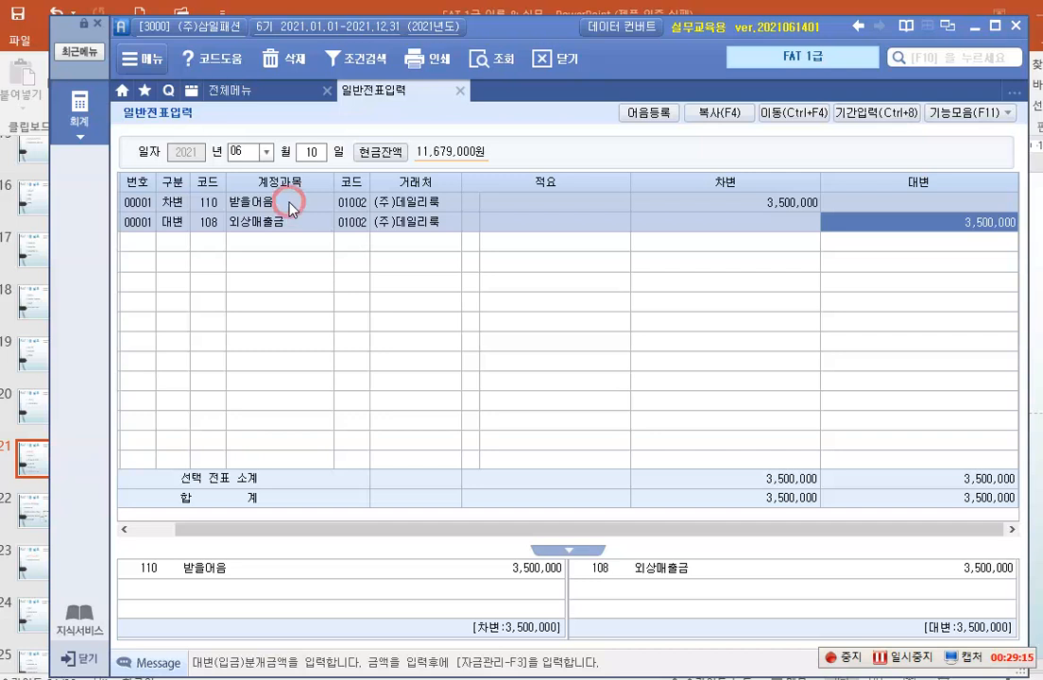
click(472, 202)
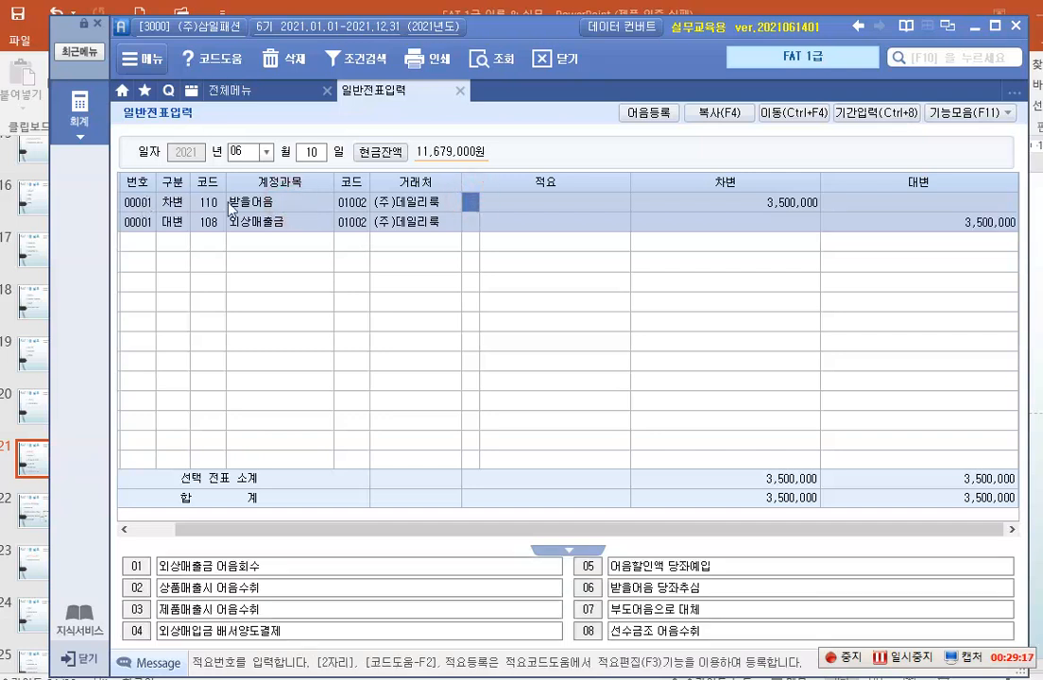
click(529, 204)
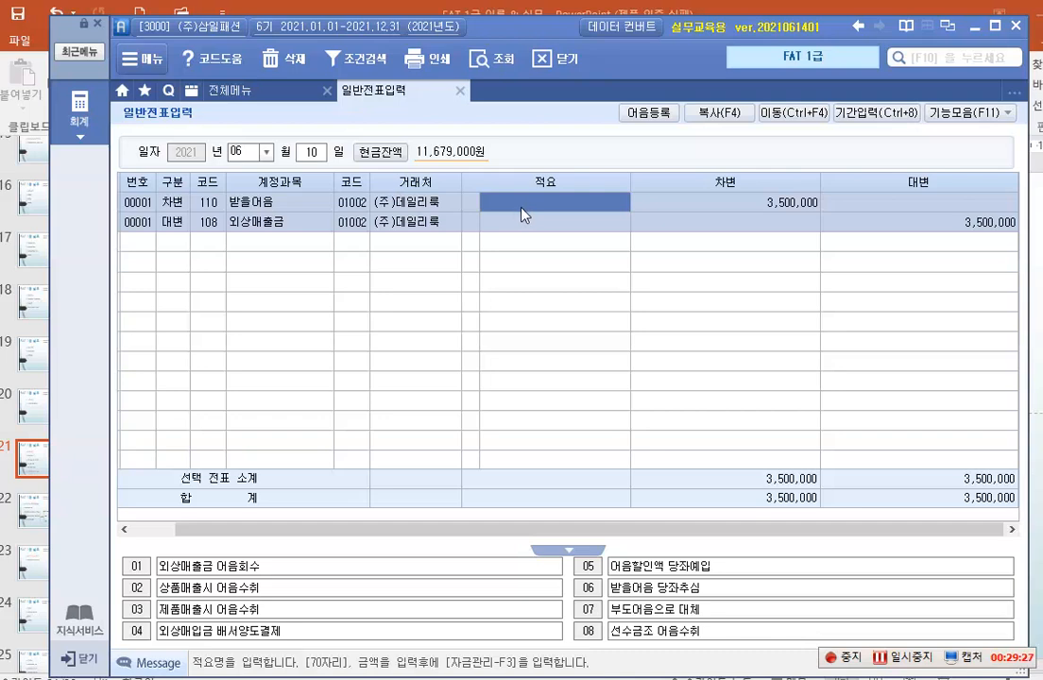
click(828, 205)
click(516, 265)
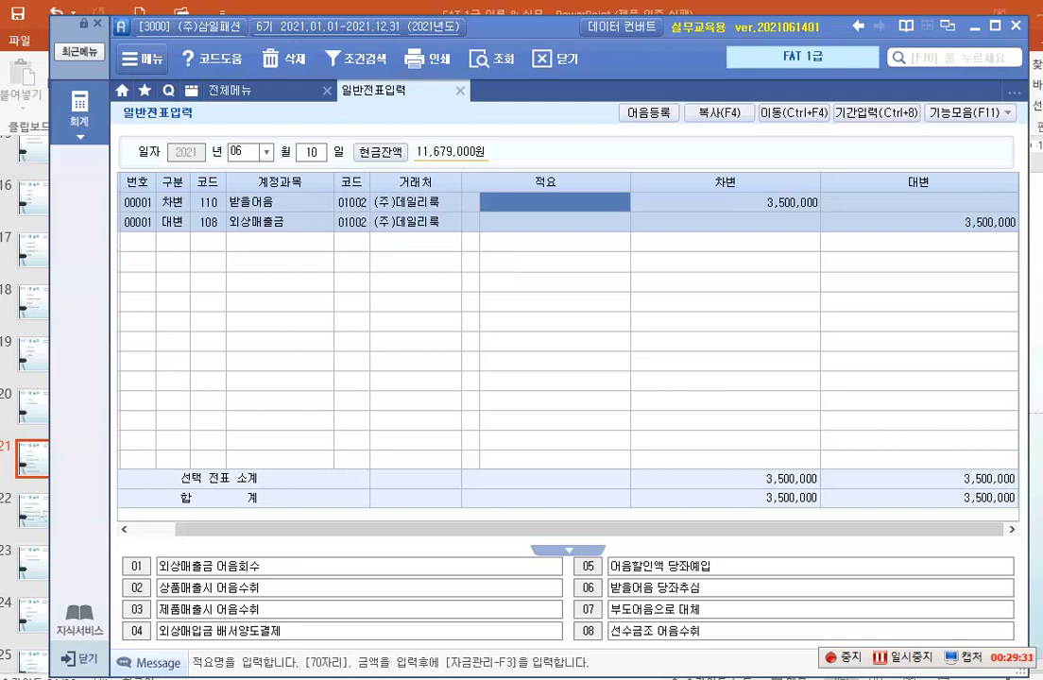
click(531, 221)
text(F3)
key(Escape)
key(F3)
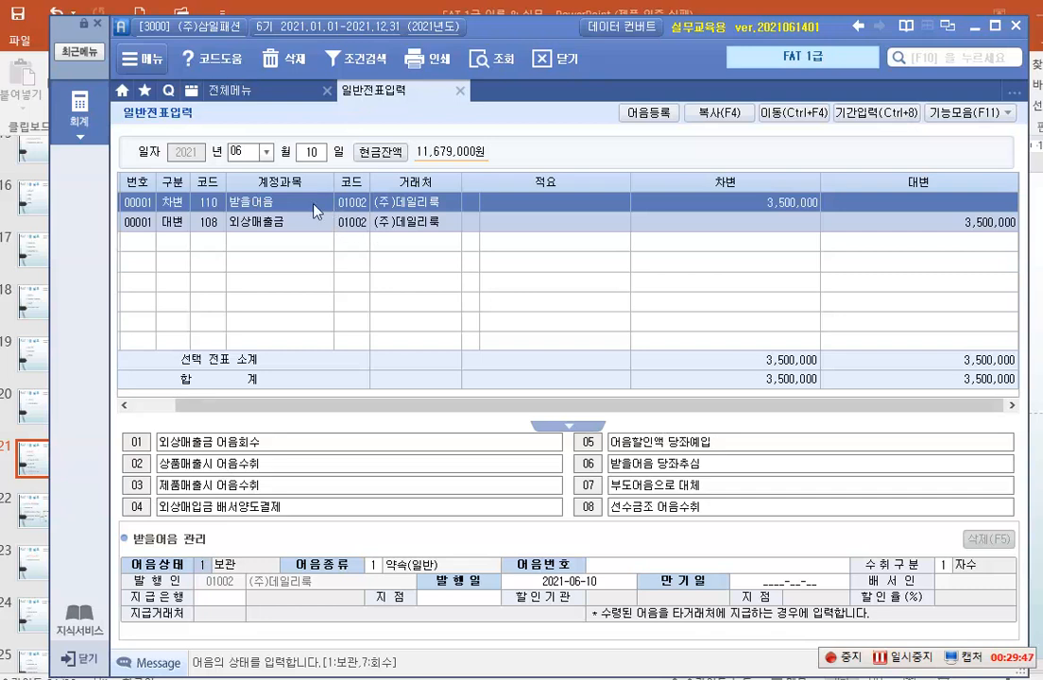
Keep the note status at 1 보관 and set the note type (어음종류) to 6 전자.
click(203, 566)
key(Return)
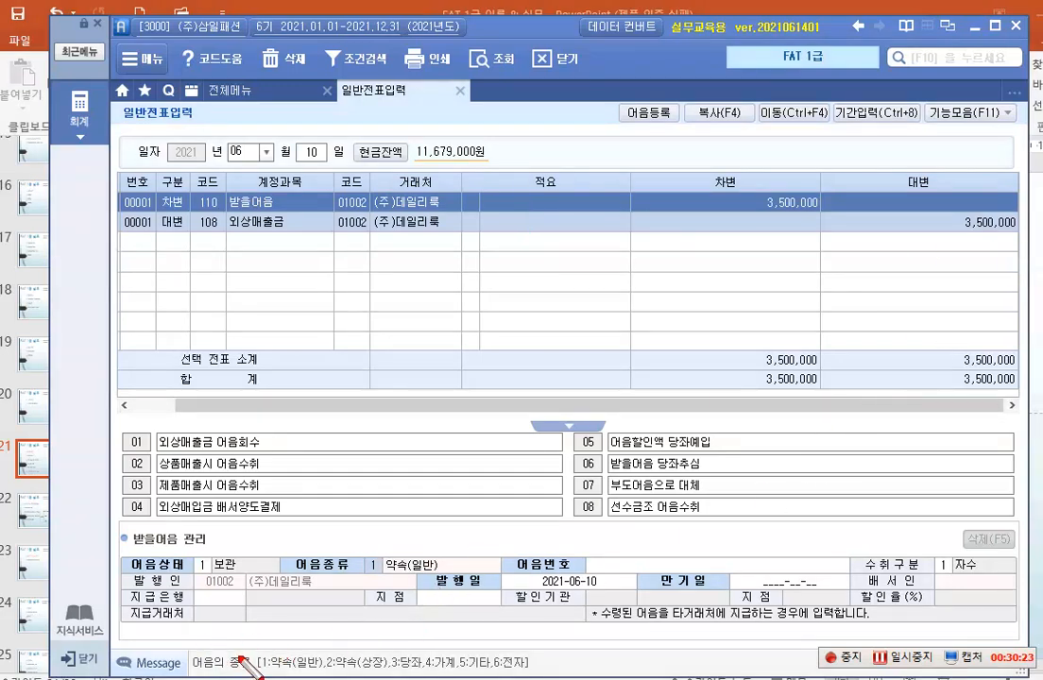
drag(251, 651, 546, 677)
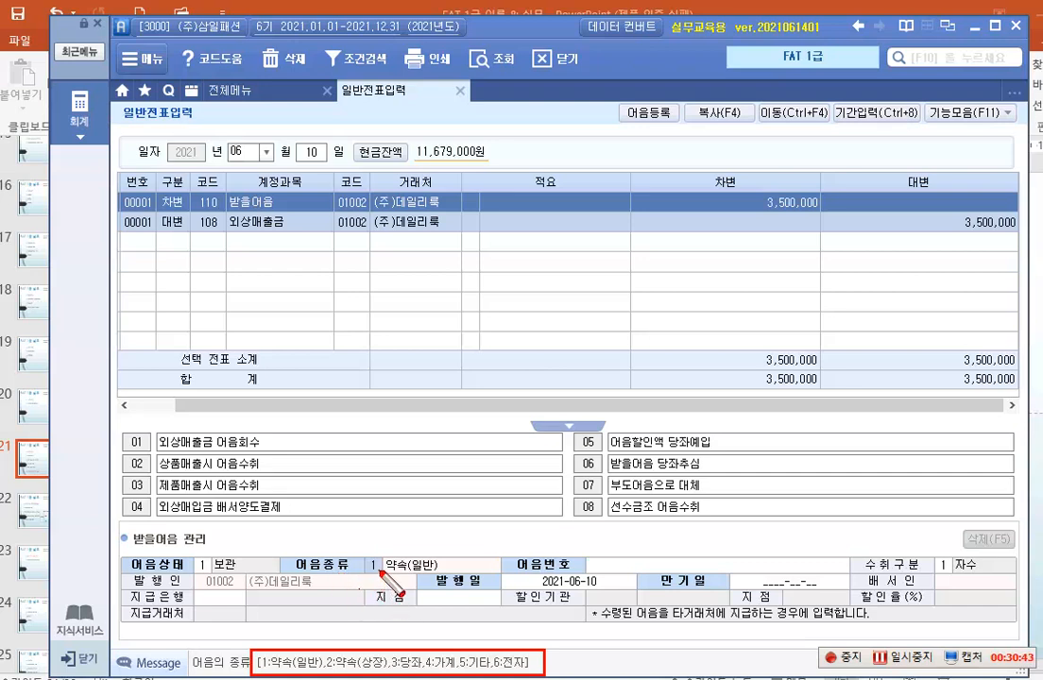
key(Escape)
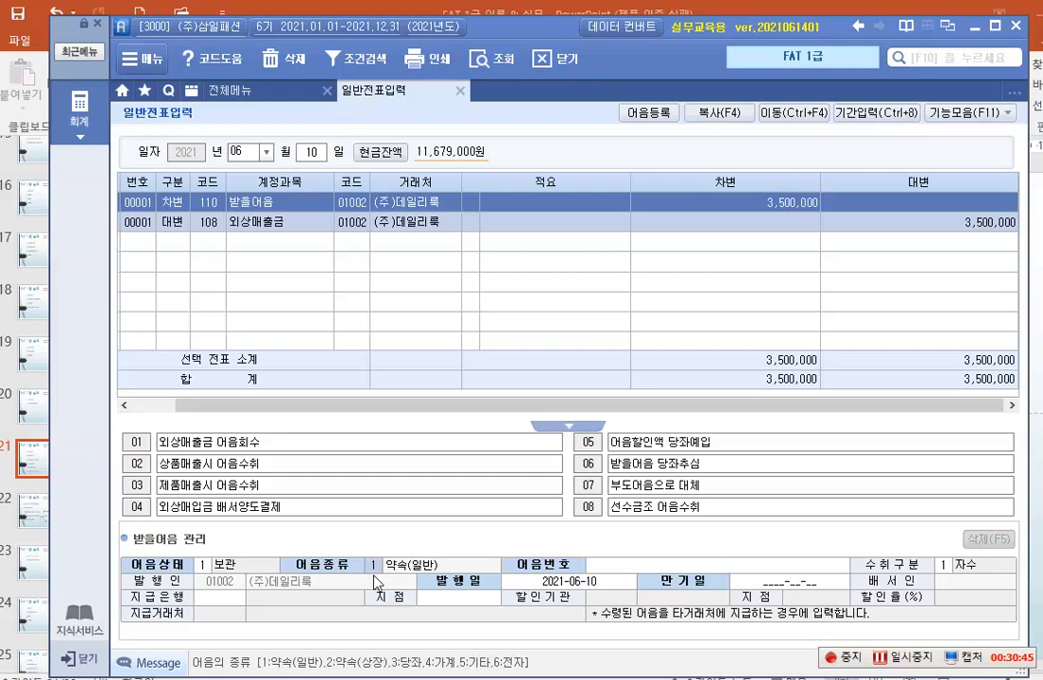
text(6)
key(Return)
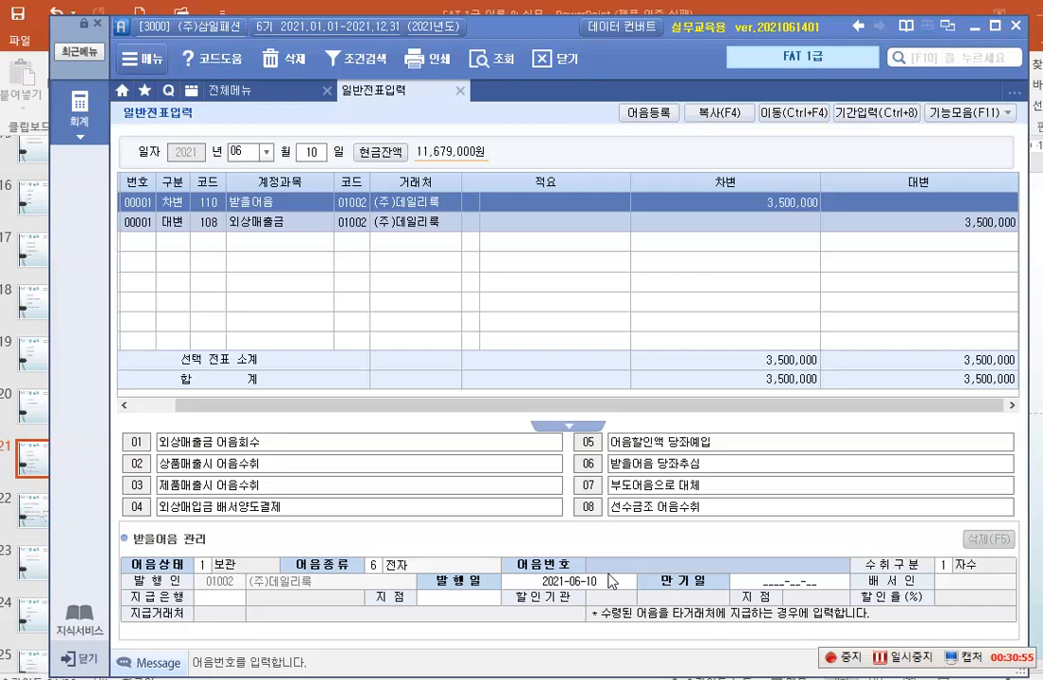
text(0)
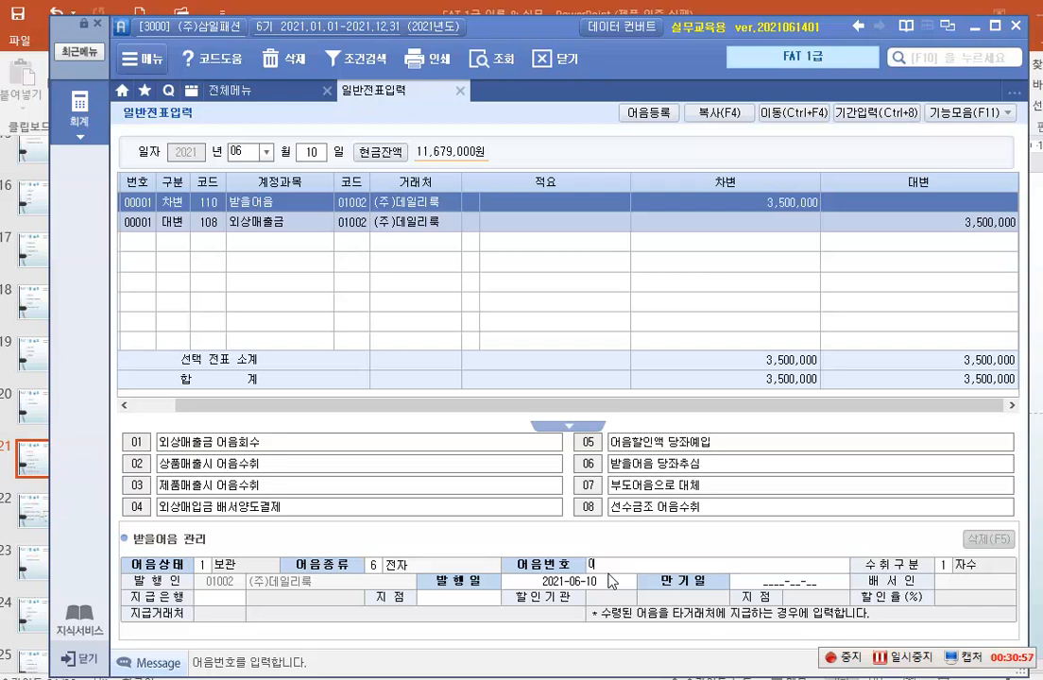
text(04202106101)
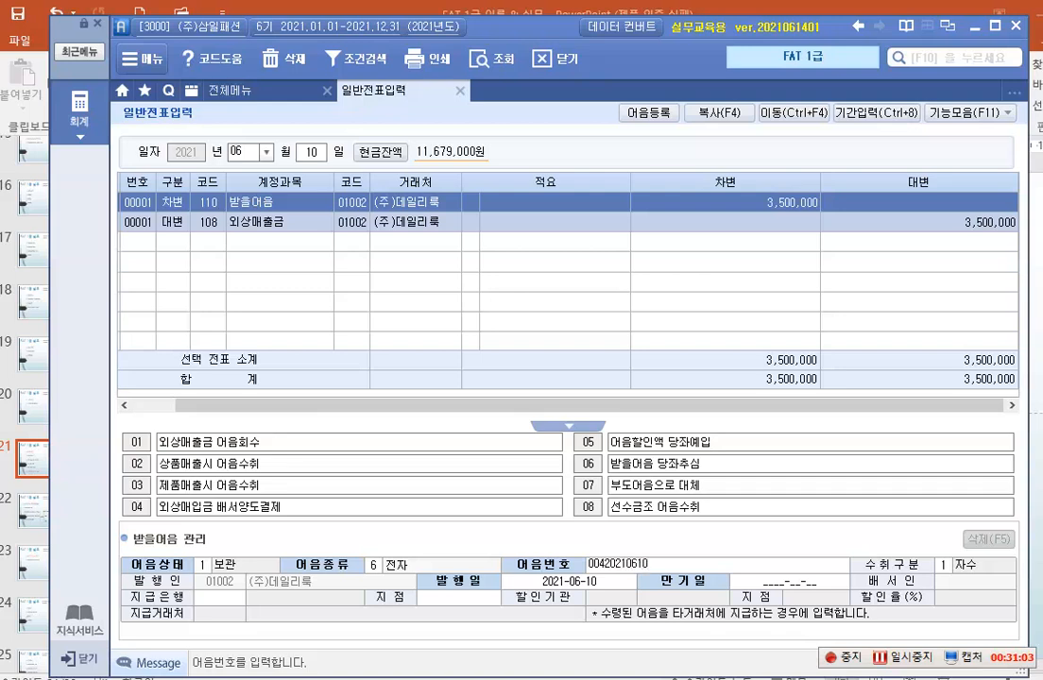
text(23456789)
key(Return)
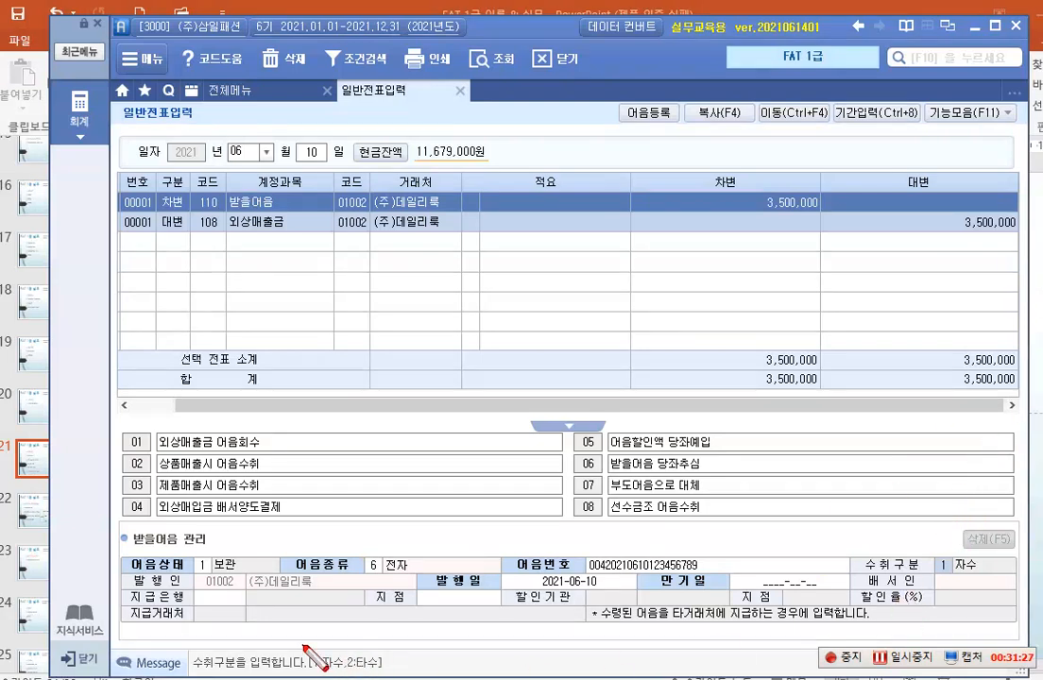
mouse_move(303, 647)
mouse_down()
mouse_move(357, 676)
mouse_move(391, 677)
mouse_up()
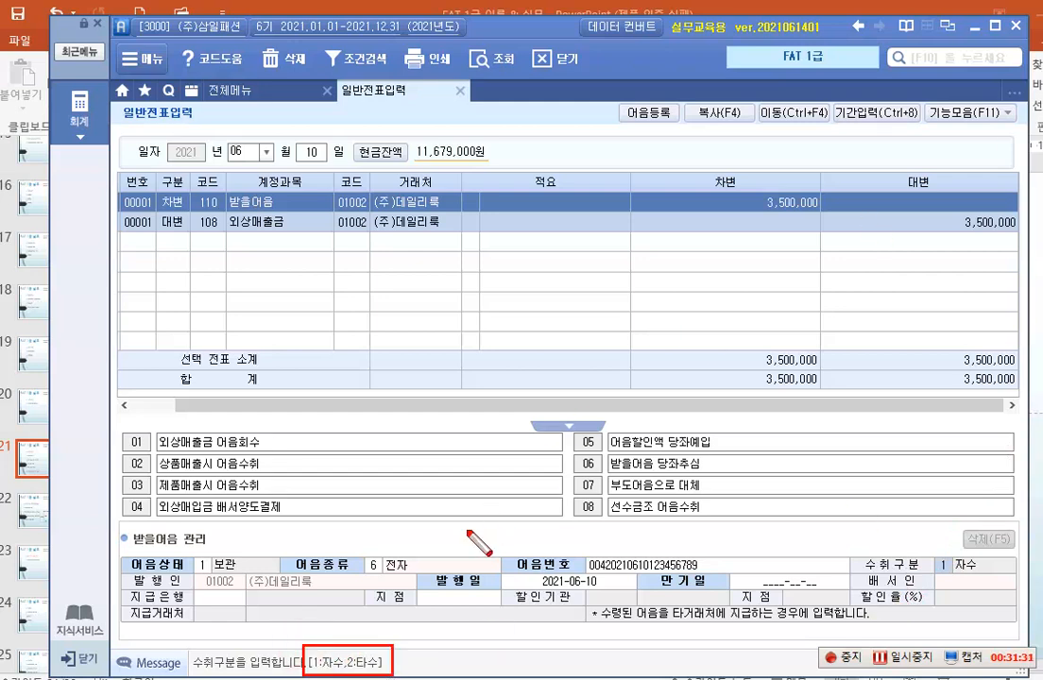
mouse_move(343, 656)
mouse_down()
mouse_move(532, 382)
mouse_move(565, 267)
mouse_up()
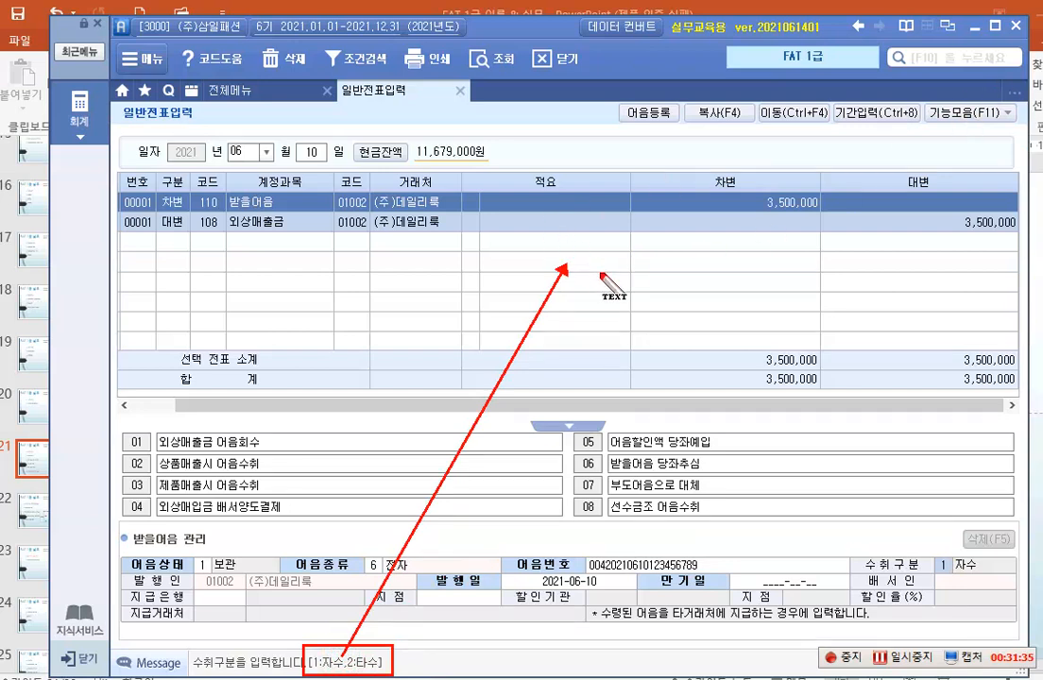
click(584, 268)
text(wk)
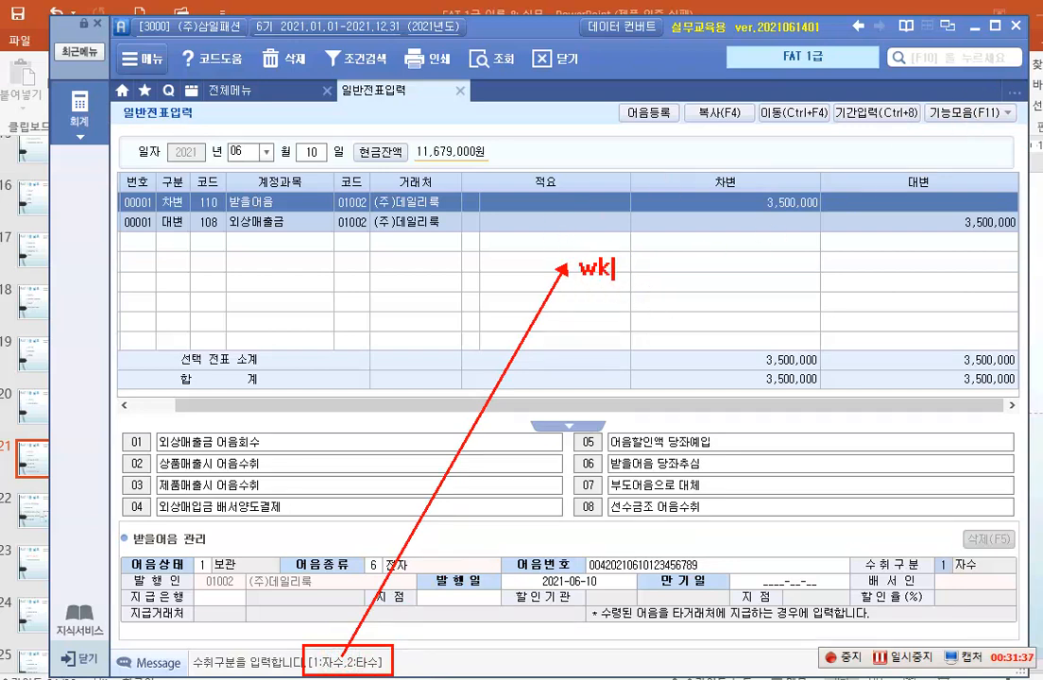
key(BackSpace)
key(BackSpace)
text(자수 ㅡ> 거랫)
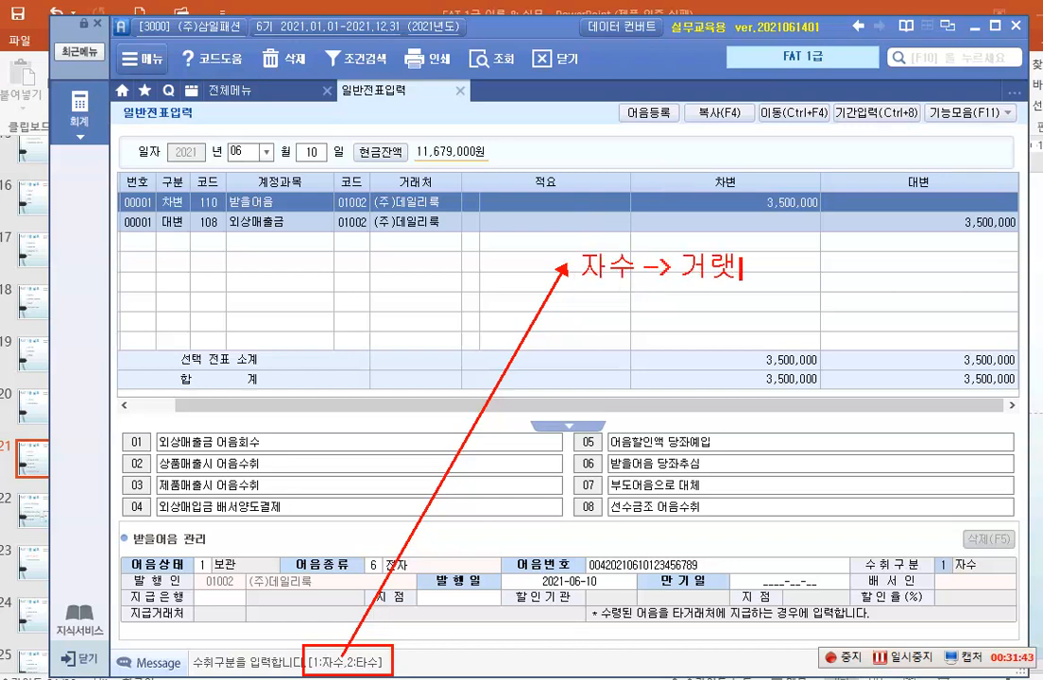
key(BackSpace)
text(래처 직)
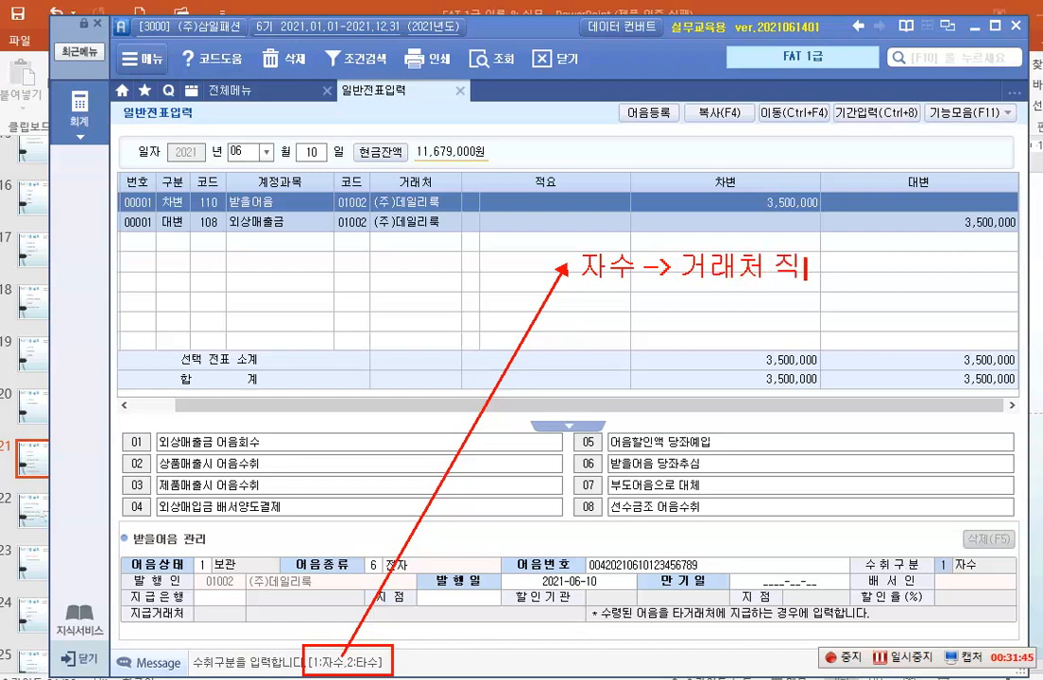
text(접)
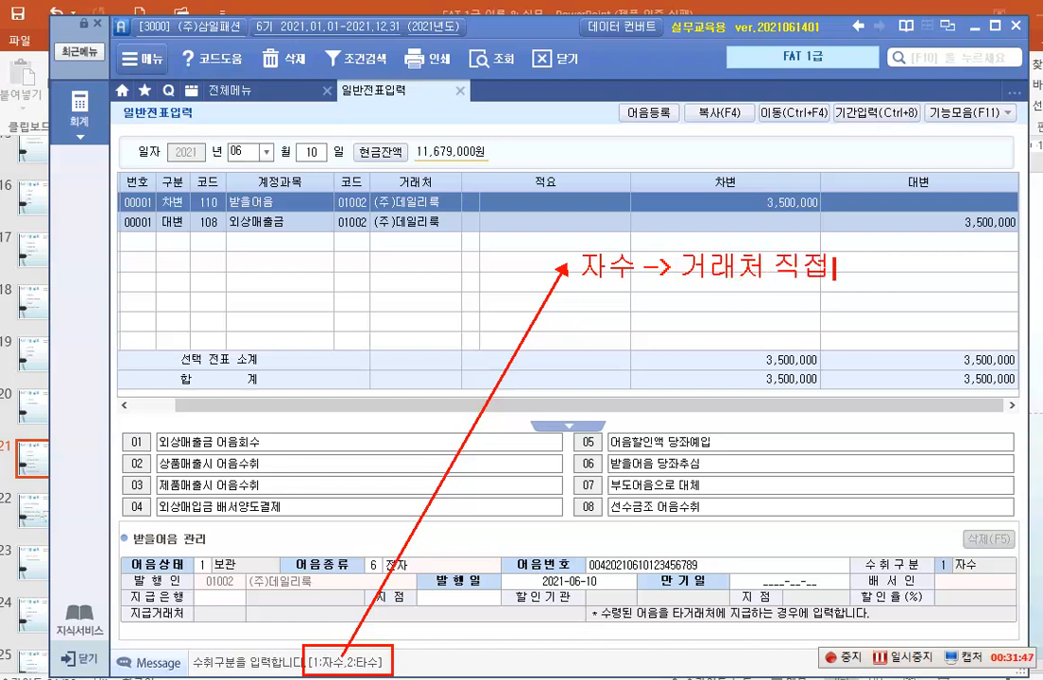
text( 발행)
key(Return)
text(타수 )
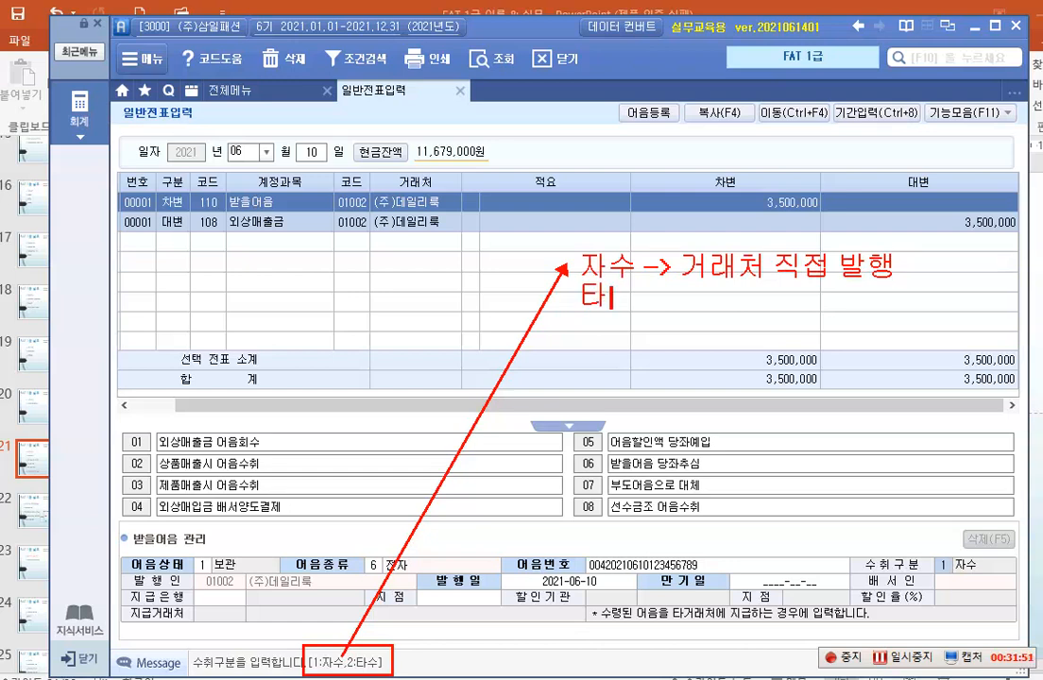
text(->)
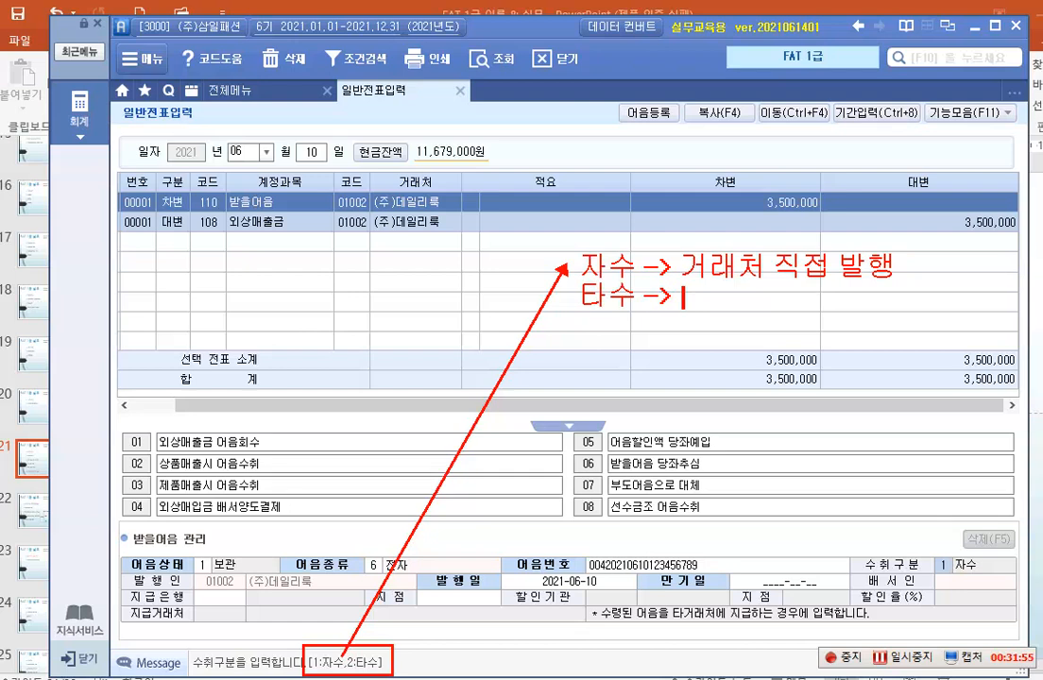
text( 타거래)
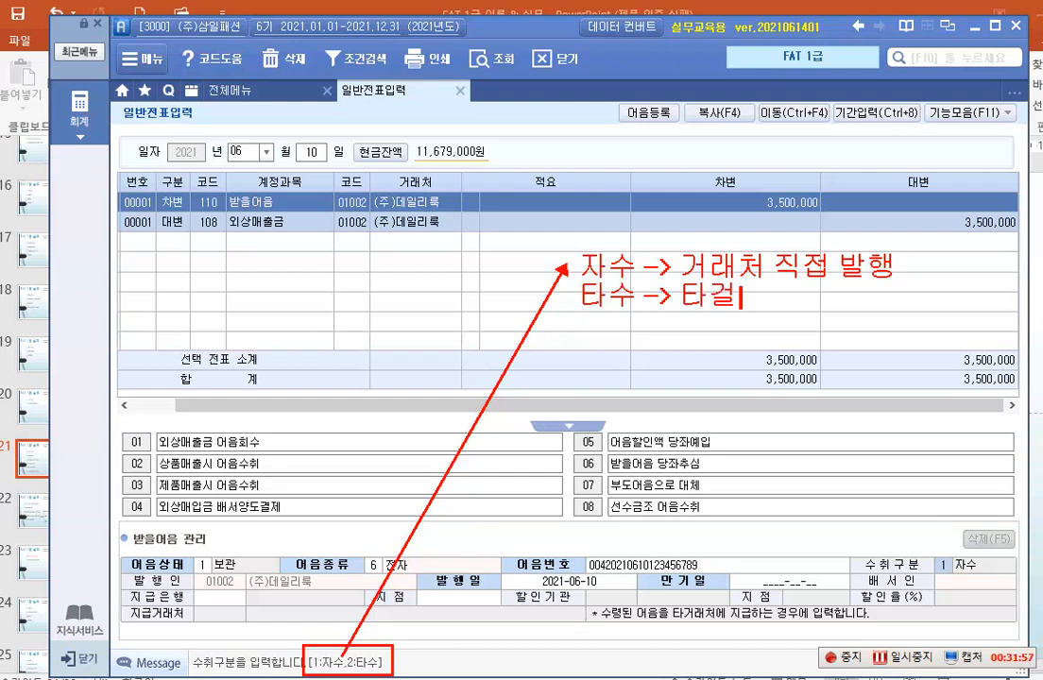
text(처)
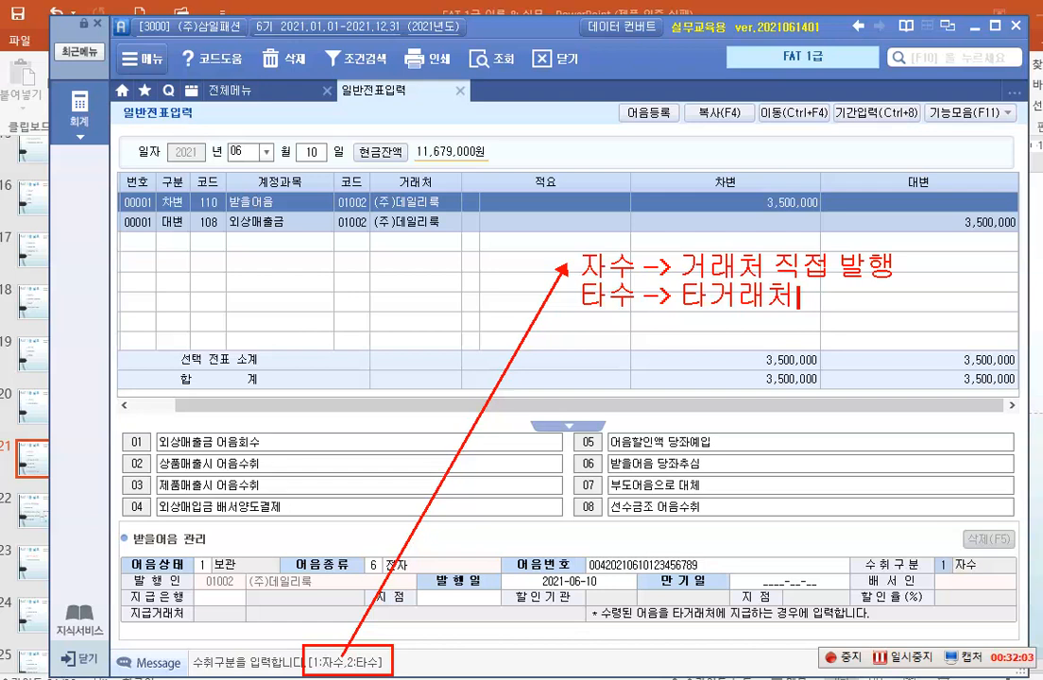
text(발행)
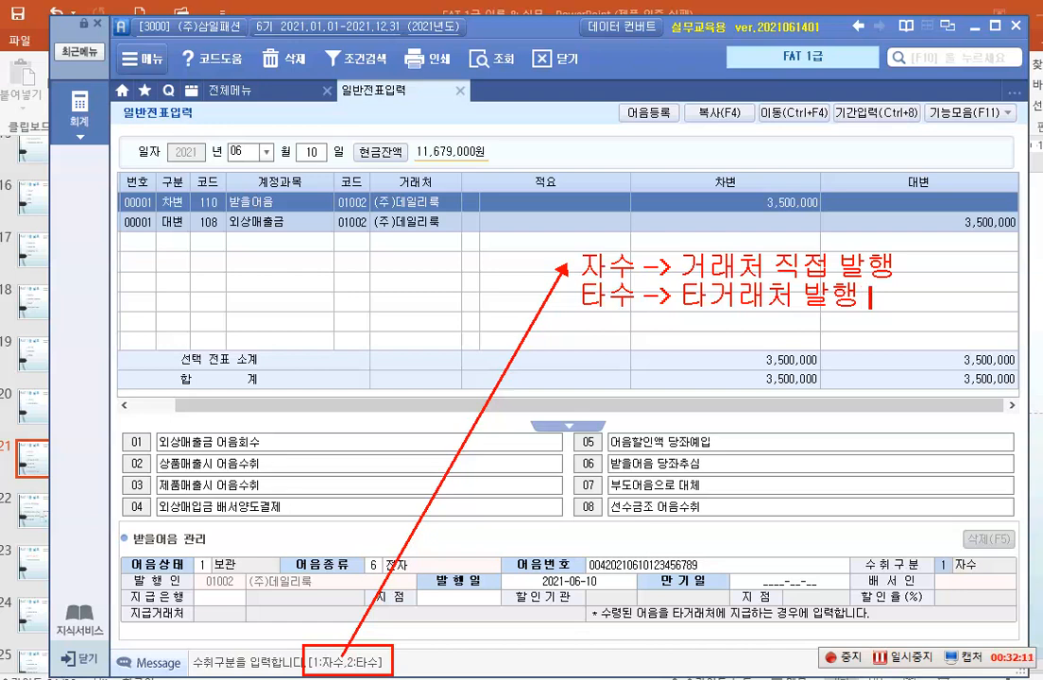
text( [배성양동)
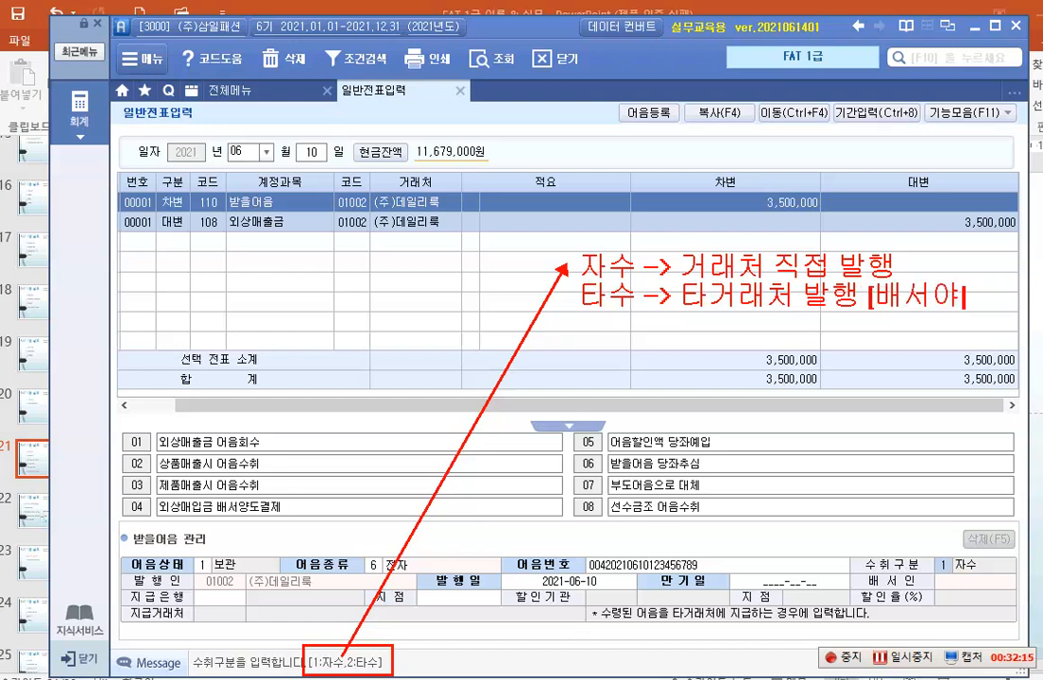
text(])
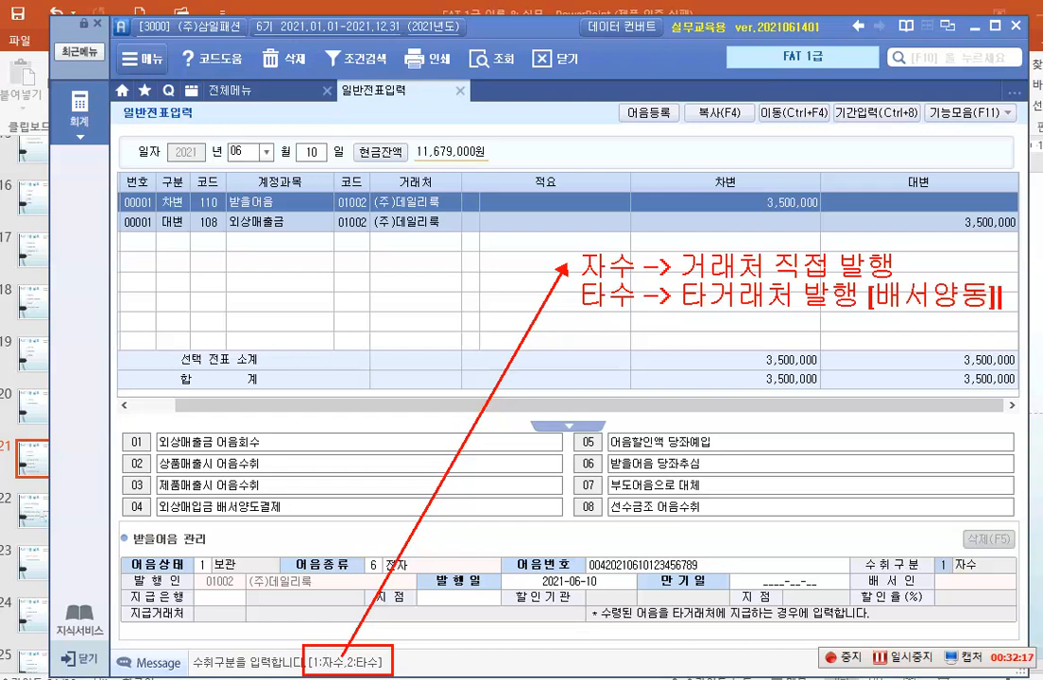
key(BackSpace)
key(BackSpace)
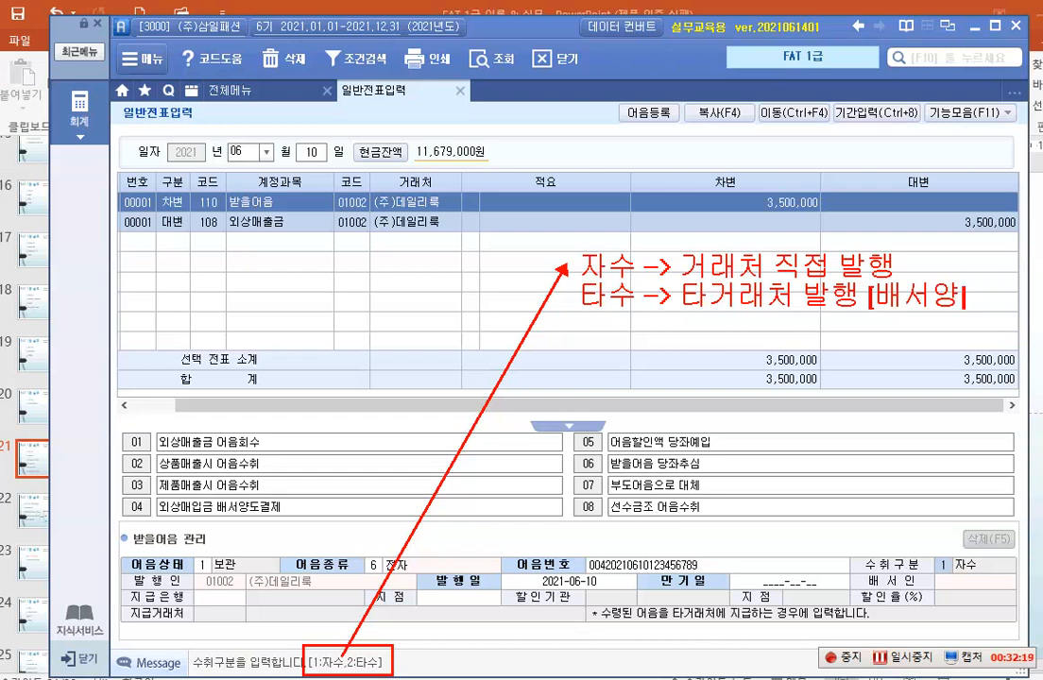
text(도])
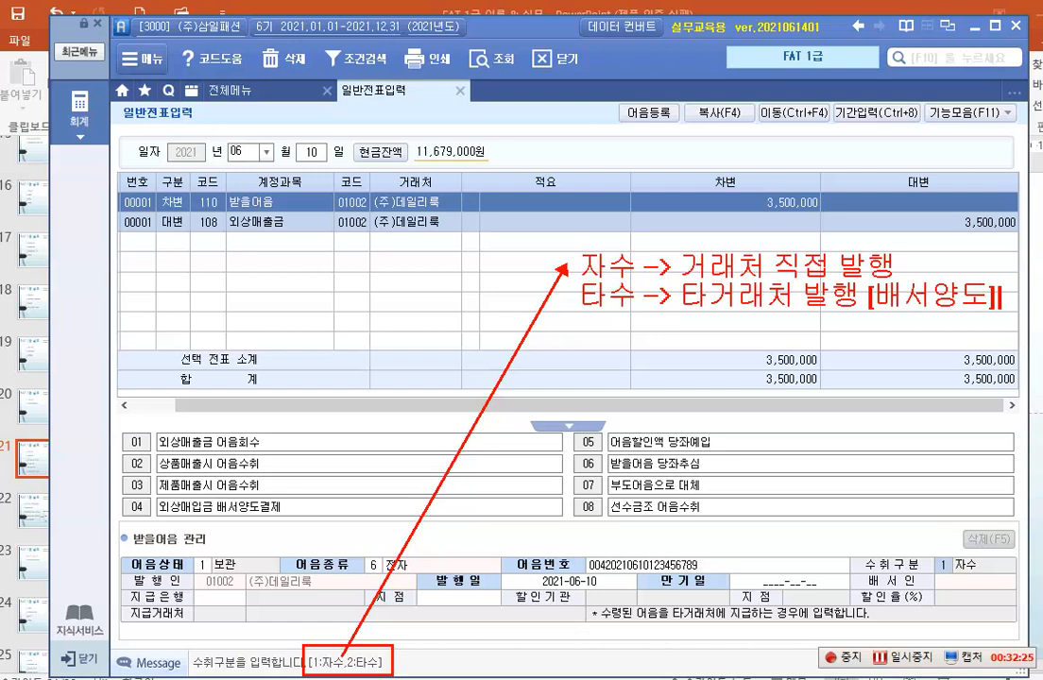
key(Escape)
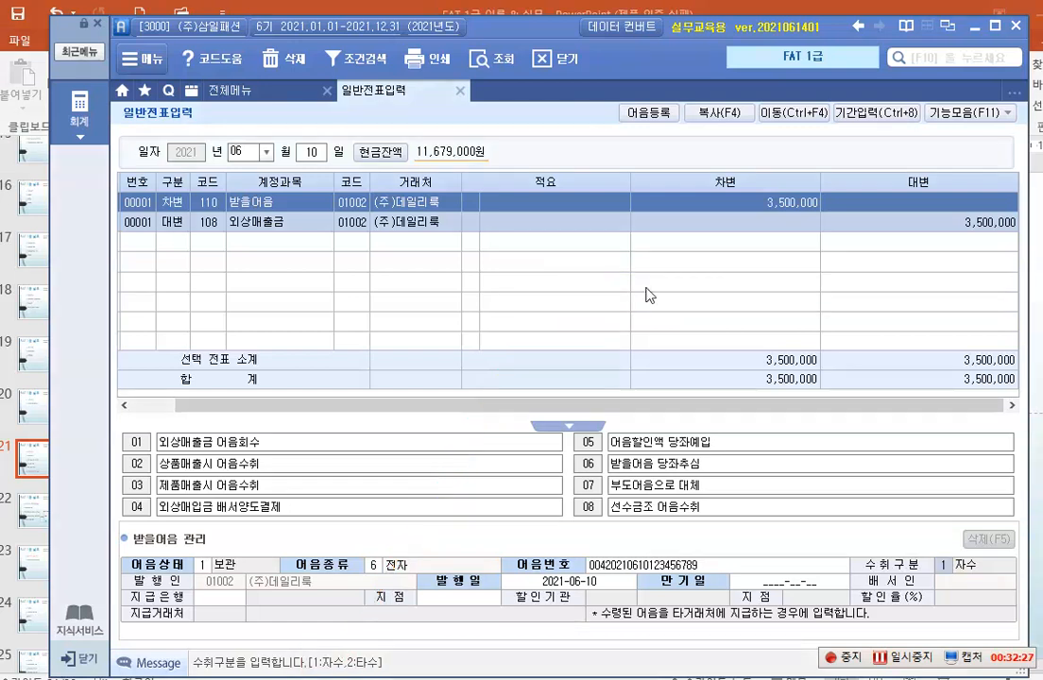
Keep the receipt type at 1 자수 and the issue date at 2021-06-10, and set the maturity date (만기일) to 2022-01-10.
key(Return)
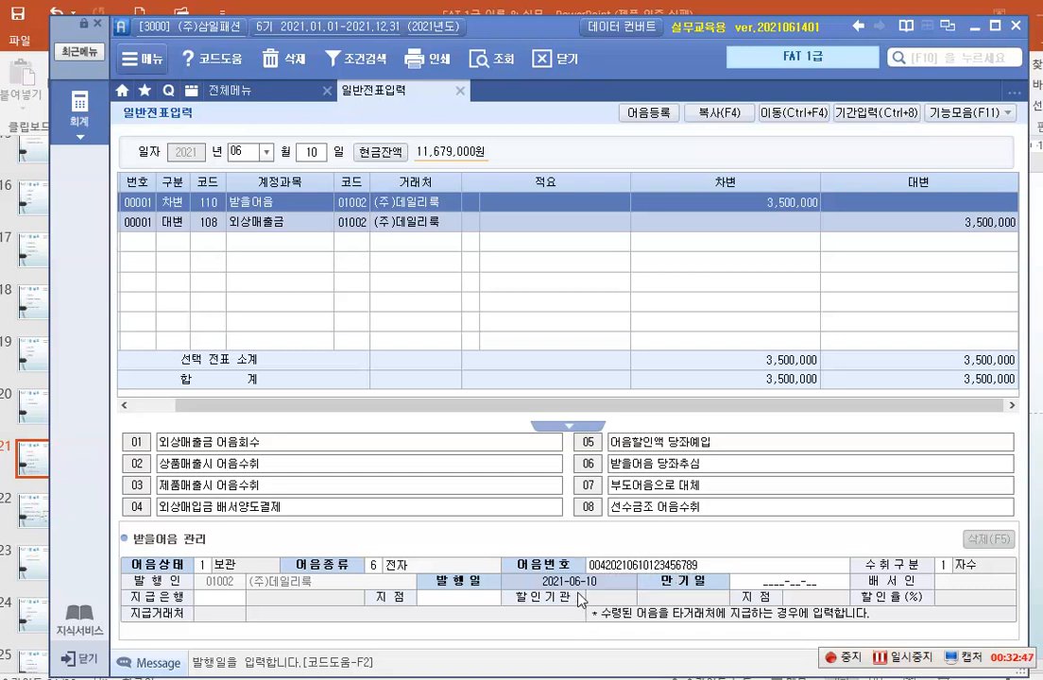
key(Return)
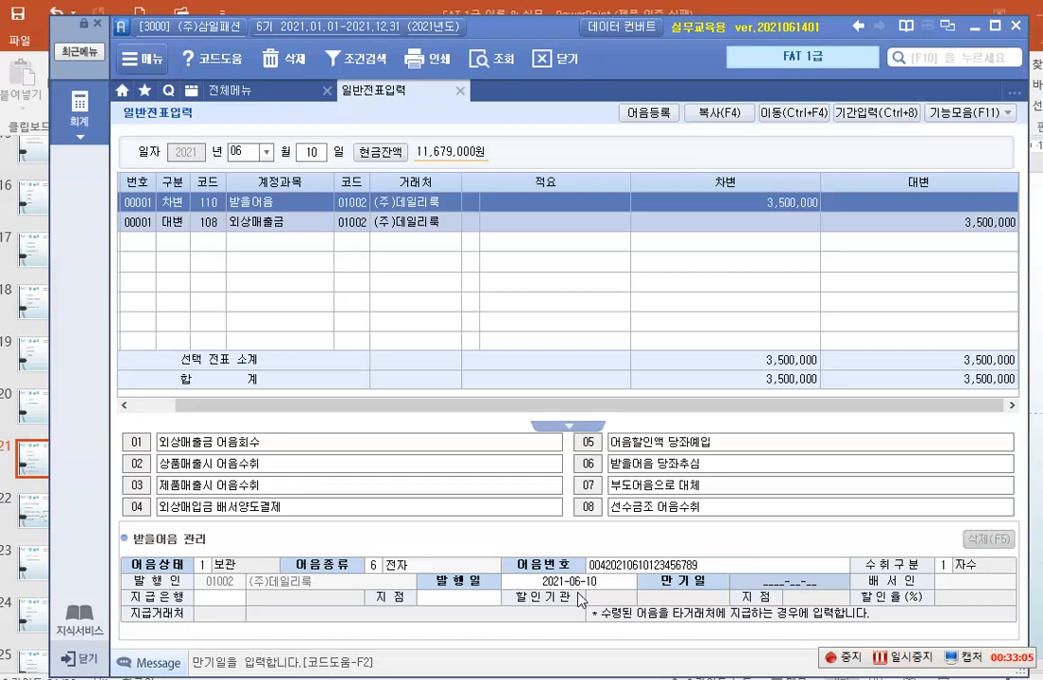
text(2022-)
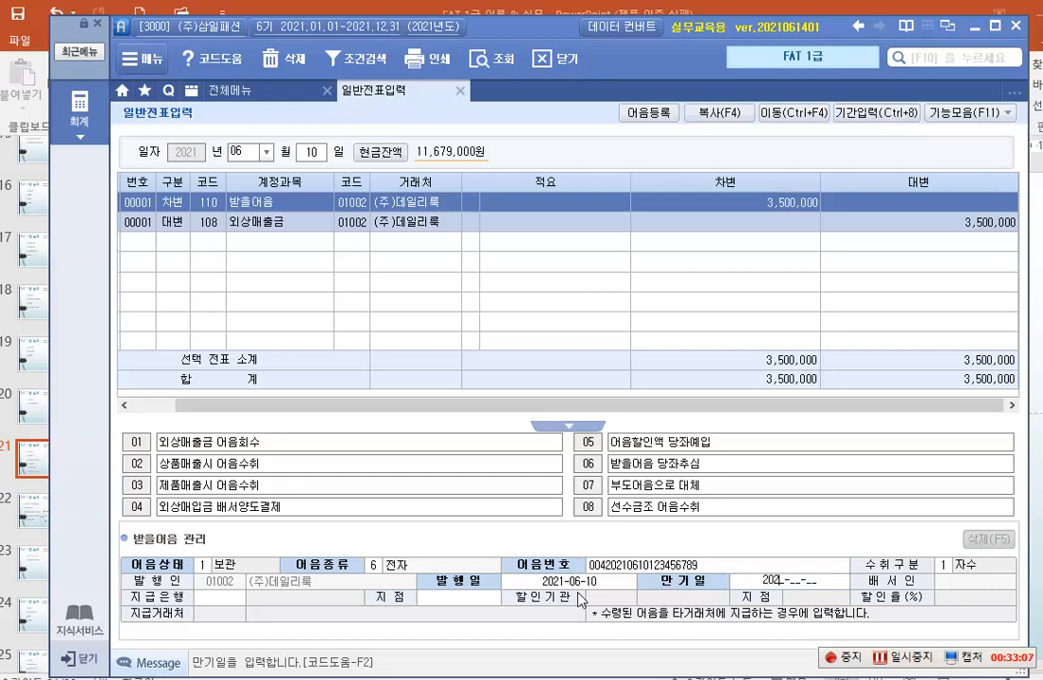
text(01-)
text(10)
key(Return)
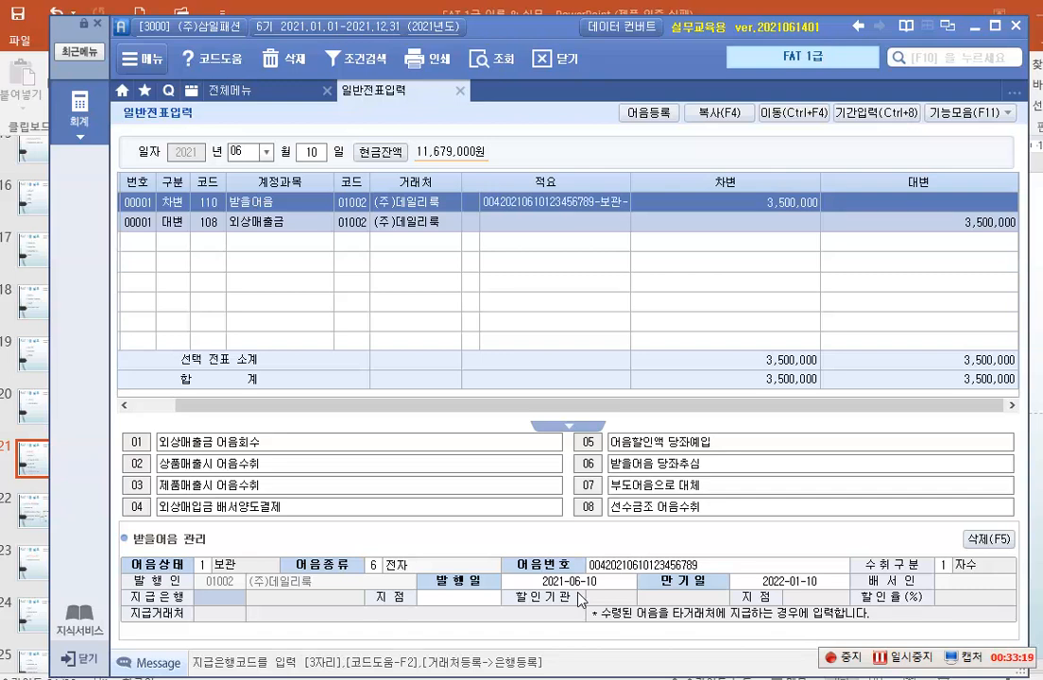
Set the note's paying bank (지급은행) to 100 국민은행 and its branch (지점) to 중구.
key(F2)
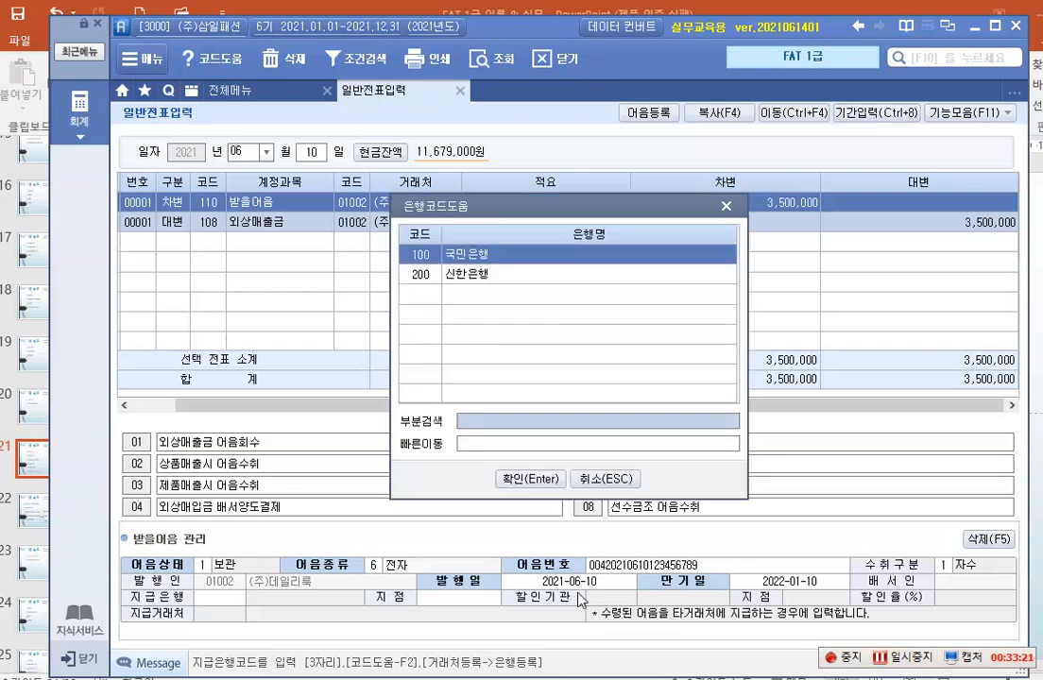
key(Return)
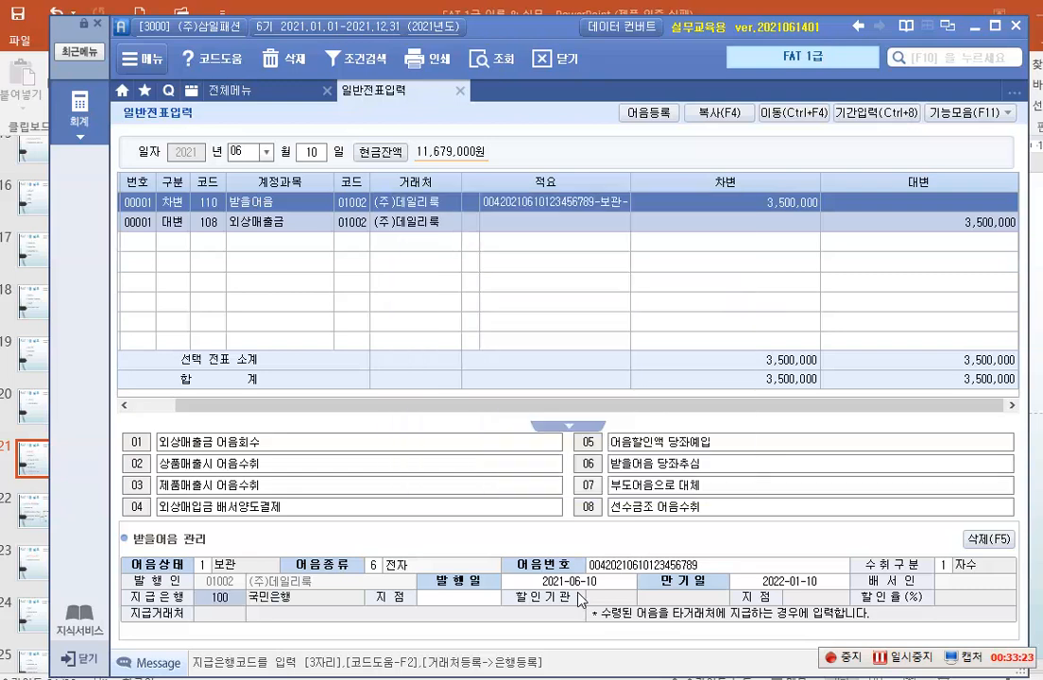
key(Return)
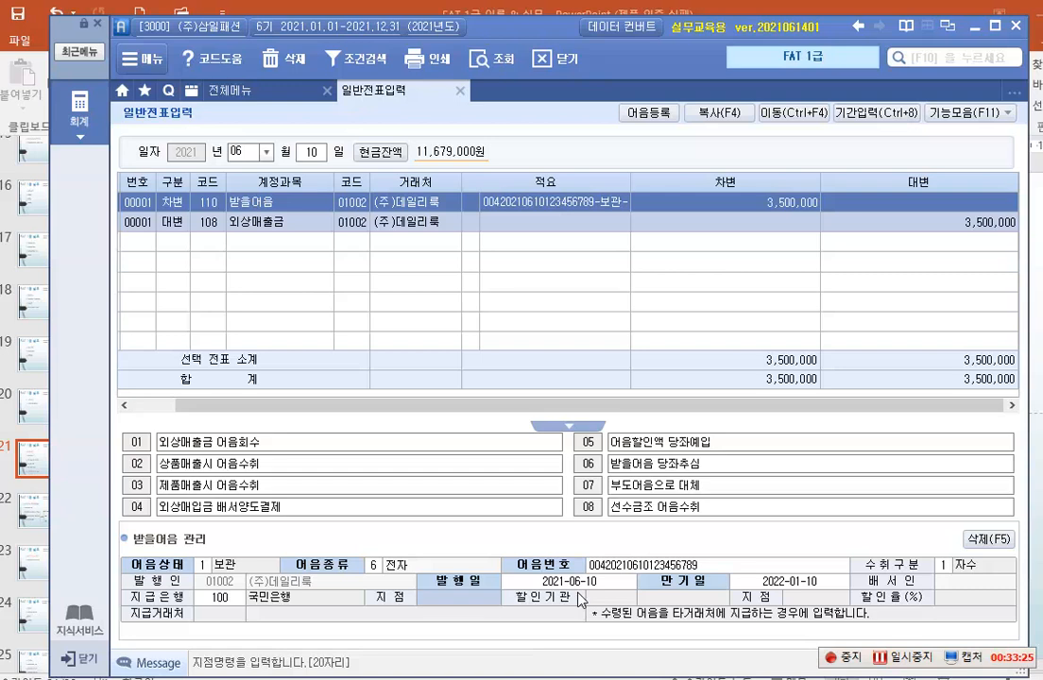
text(중)
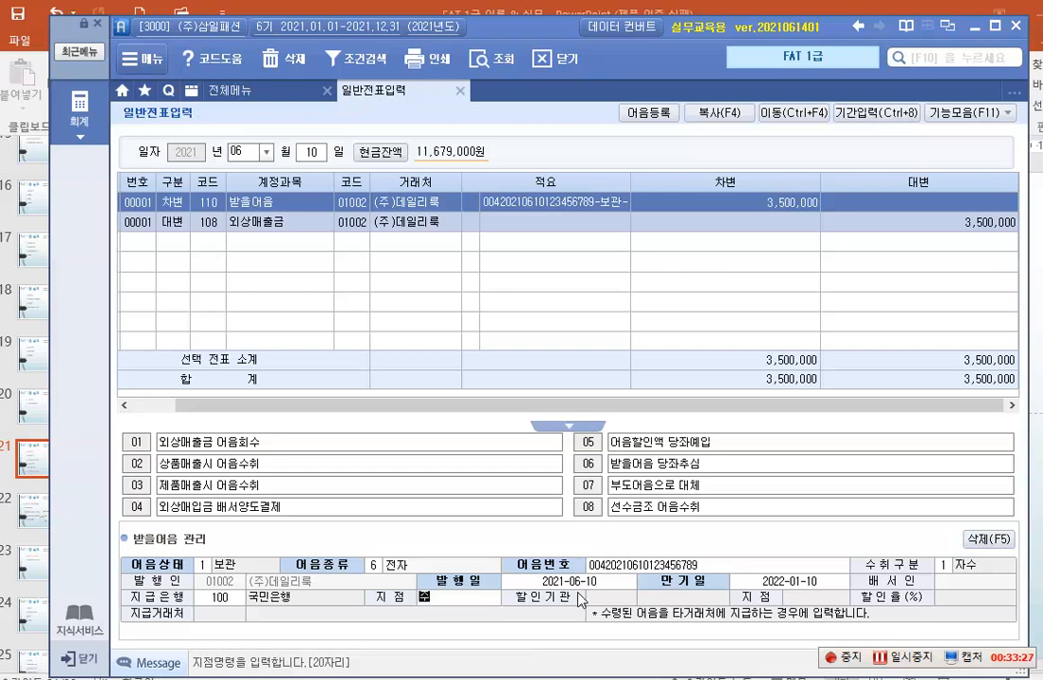
text(구)
key(Return)
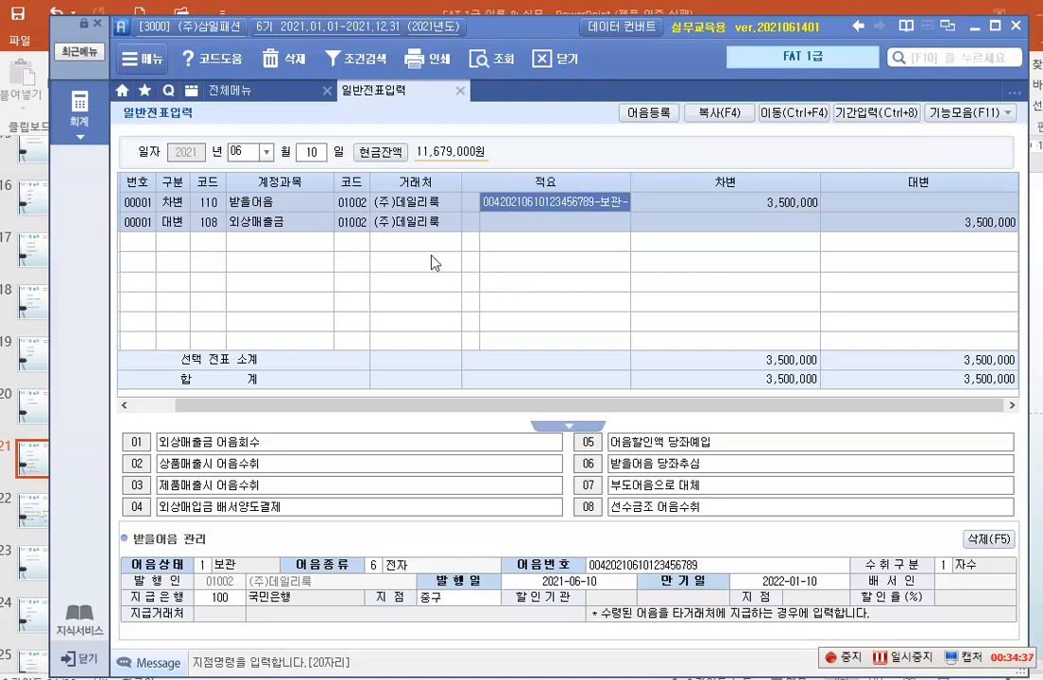
Change the voucher entry date to June 20.
click(311, 151)
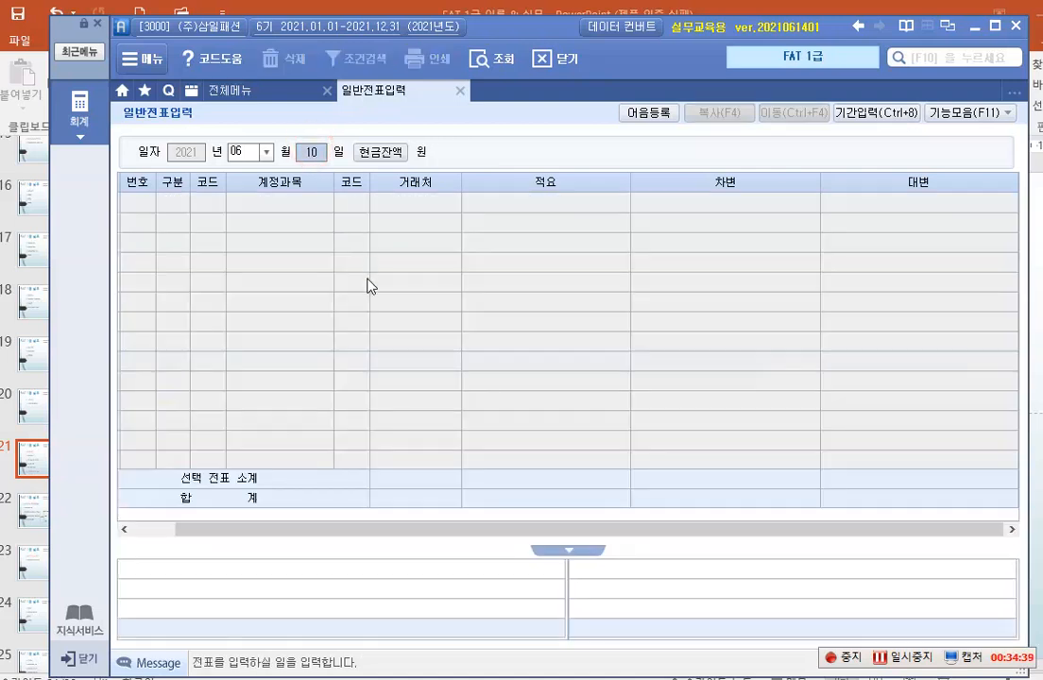
text(20)
key(Return)
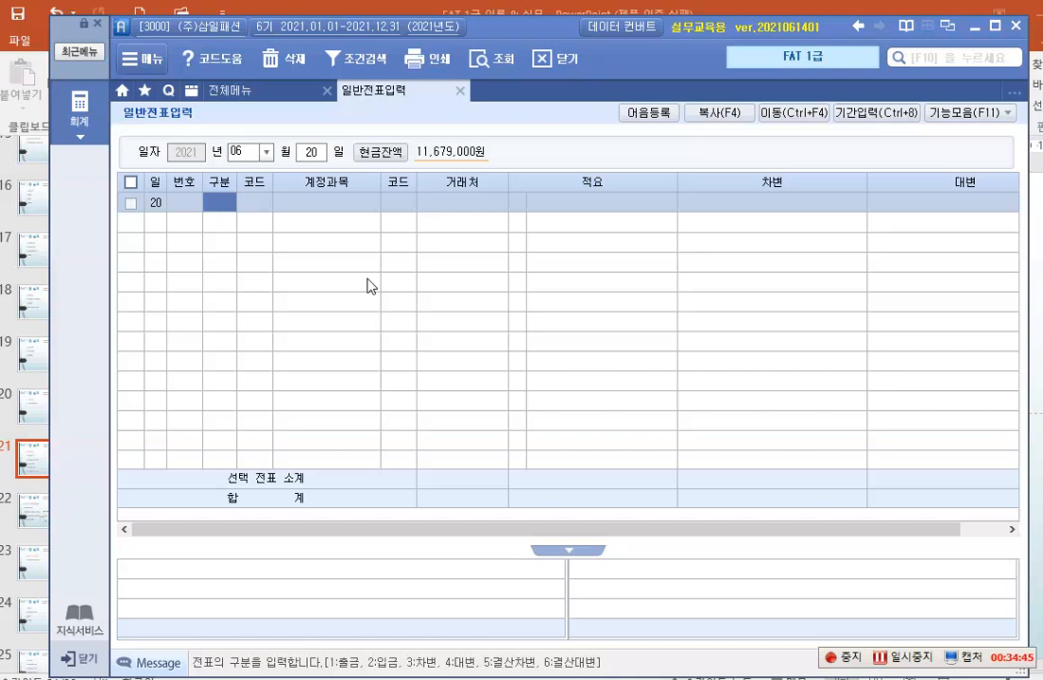
text(1)
key(Return)
text(02)
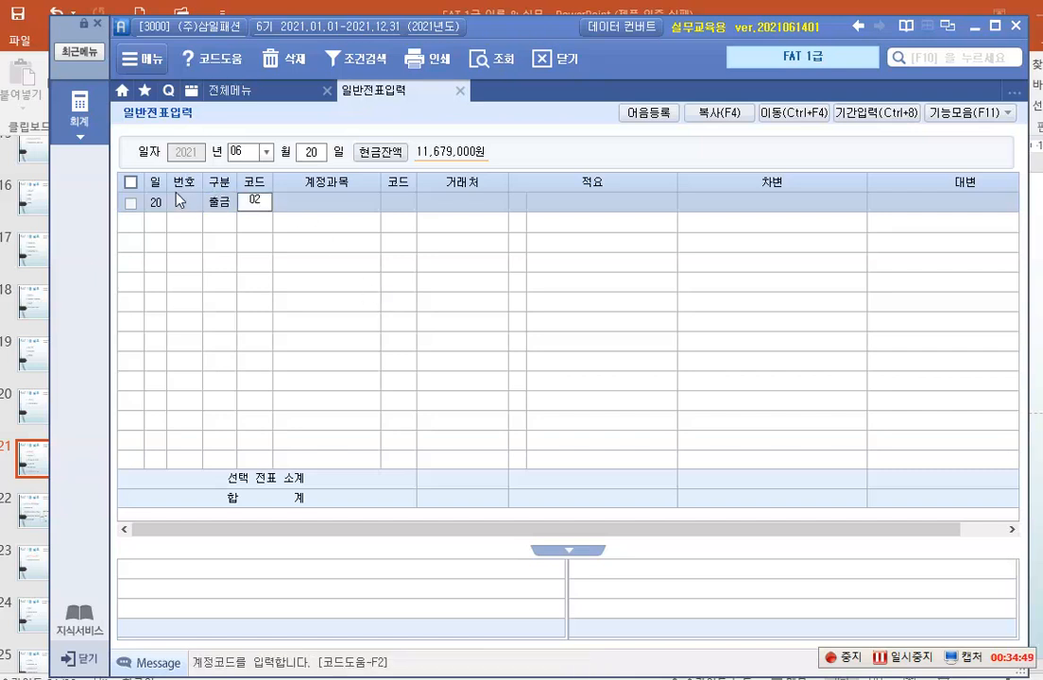
Enter a debit (차변) line with account 102 당좌예금 and counterparty 98001 국민은행(당좌) for 2,400,000.
click(216, 205)
text(3)
key(Return)
text(102)
key(Return)
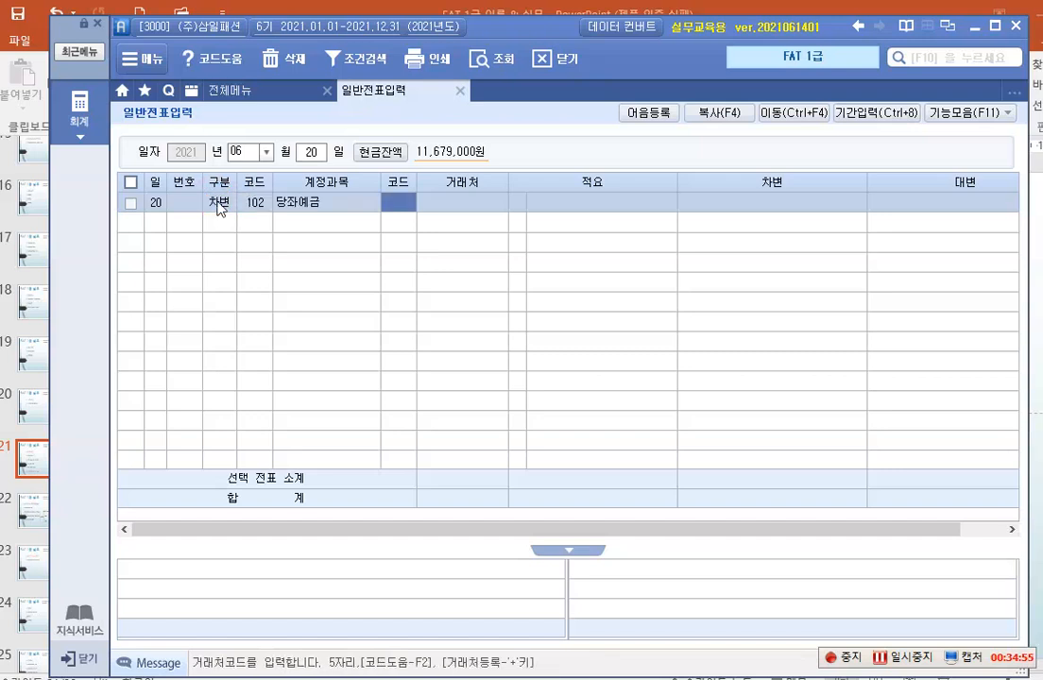
text(98001)
key(Return)
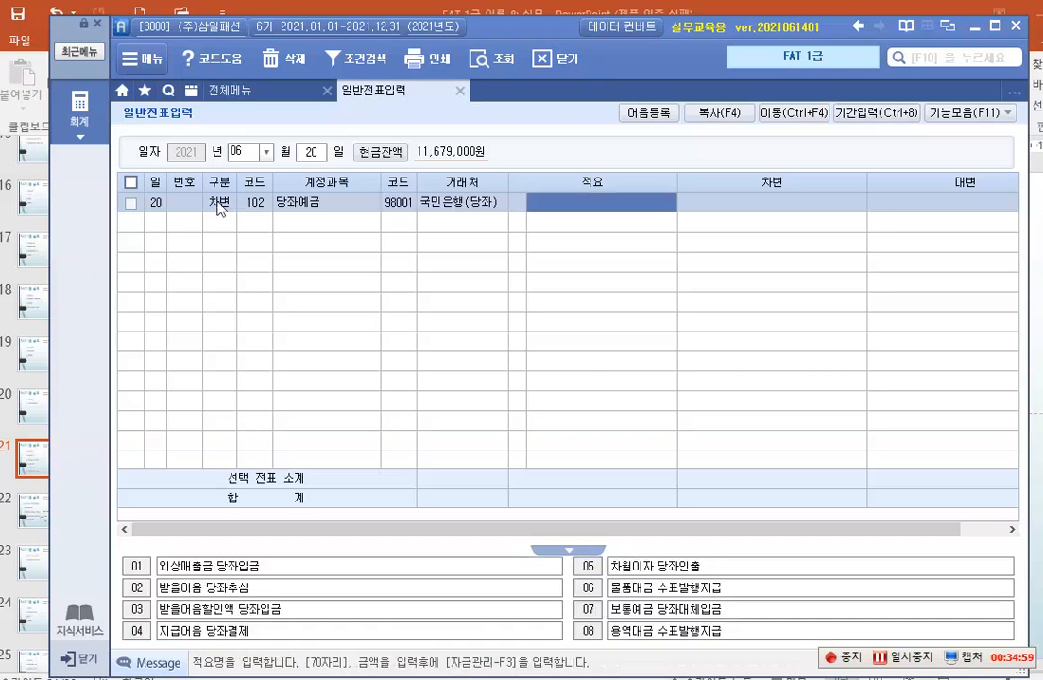
key(Return)
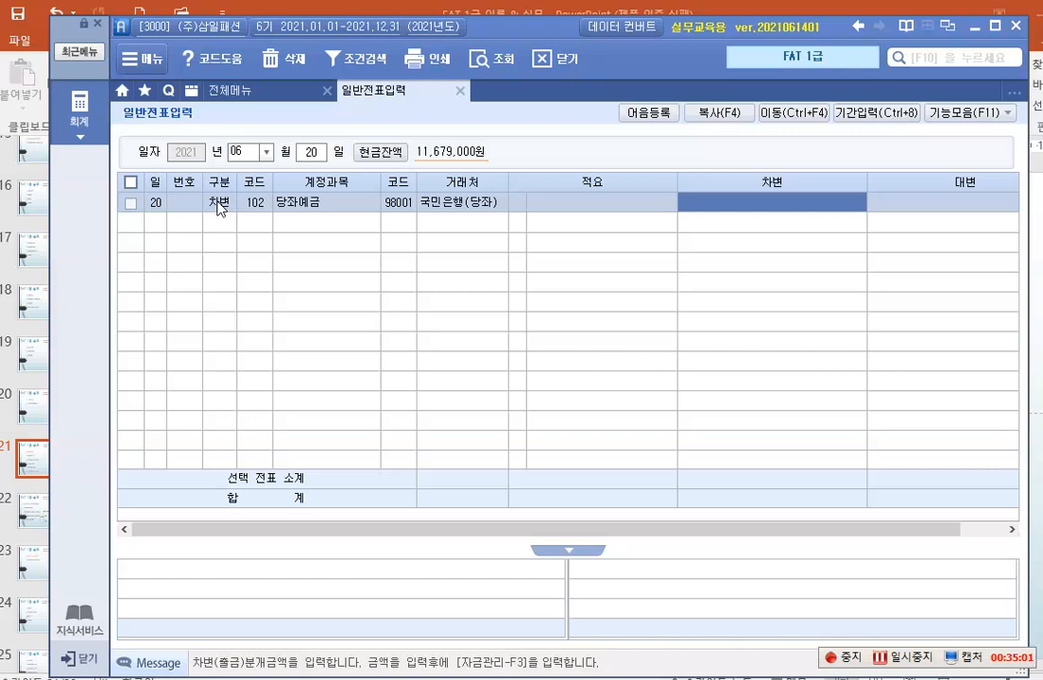
text(2400000)
key(Return)
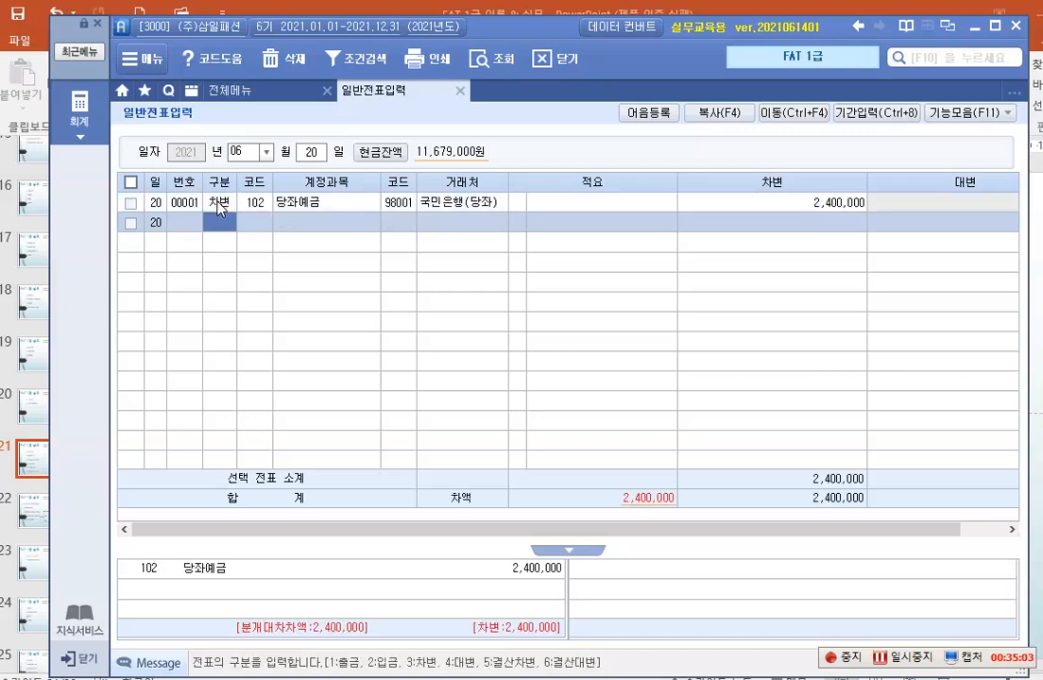
Add a credit (대변) line with account 110 받을어음 and counterparty 01003 멋쟁이 for 2,400,000.
text(4)
key(Return)
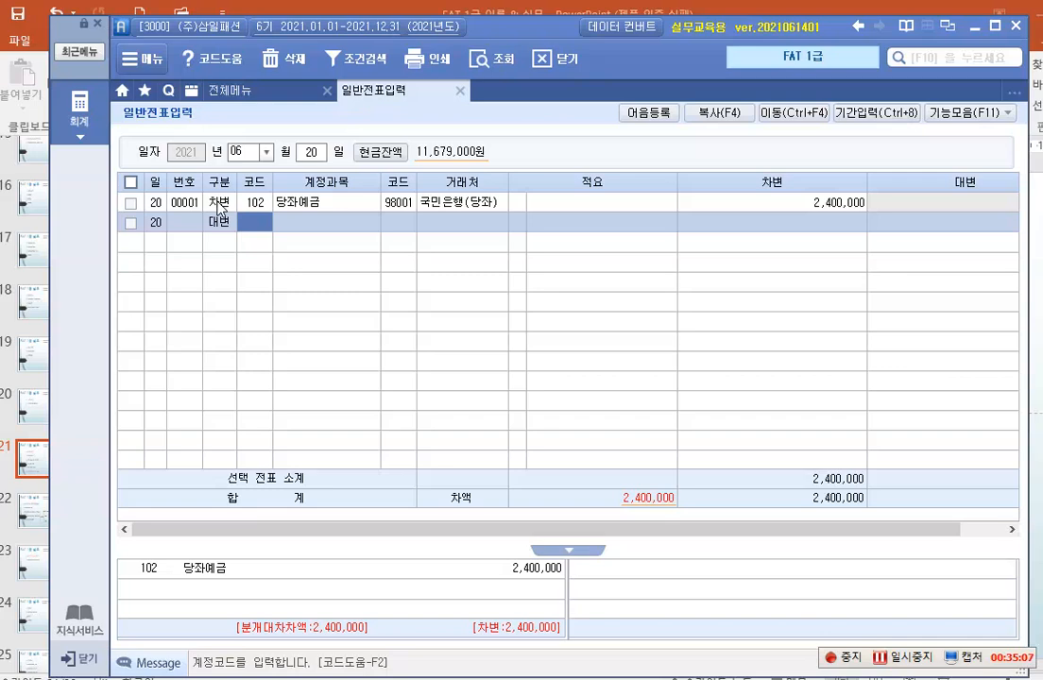
text(110)
key(Return)
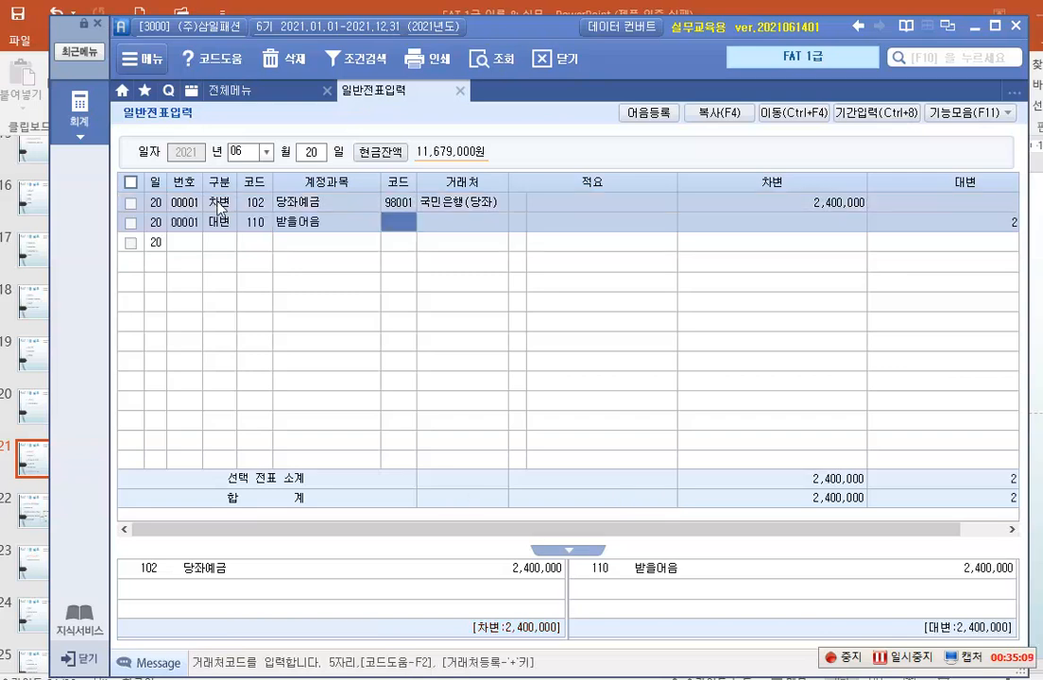
key(F2)
key(Down)
key(Down)
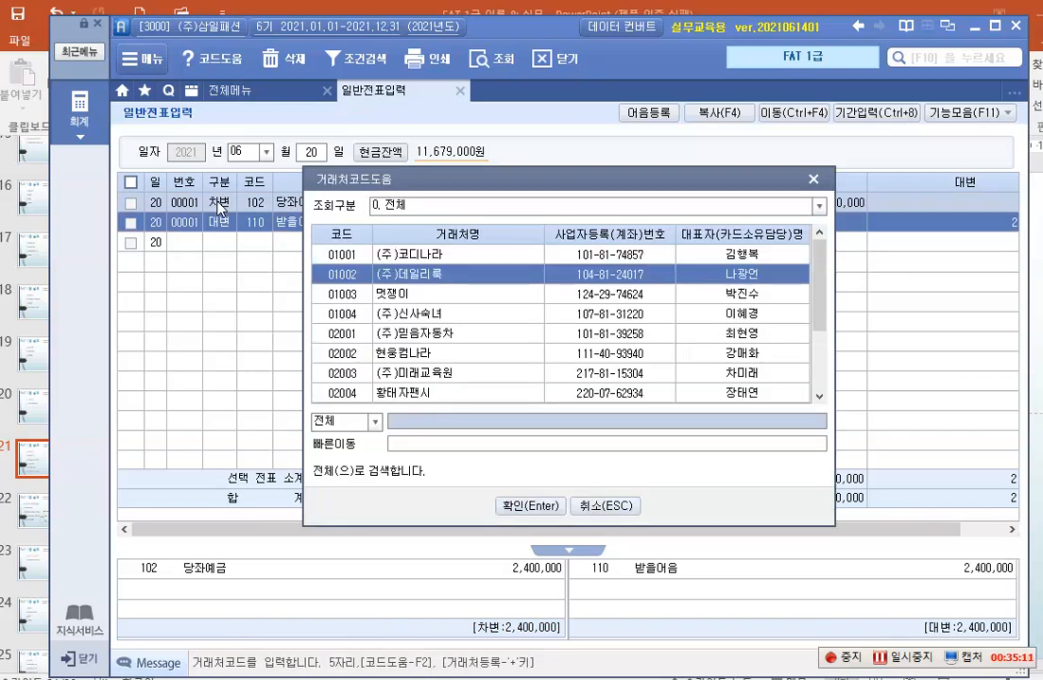
key(Return)
key(Return)
key(Return)
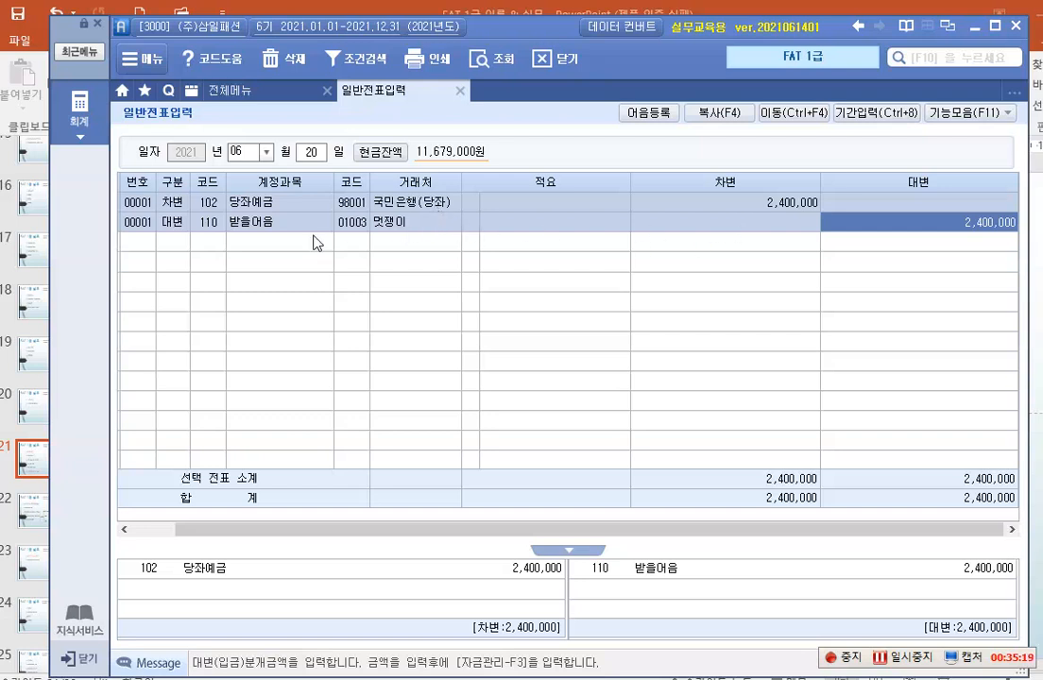
click(873, 226)
key(Return)
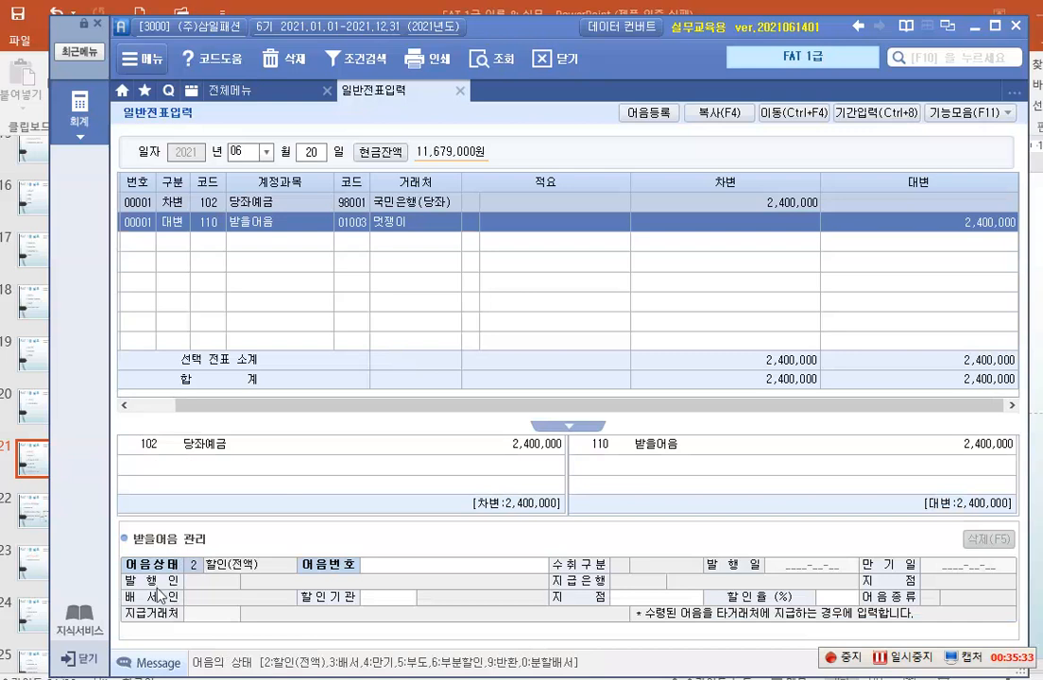
click(195, 569)
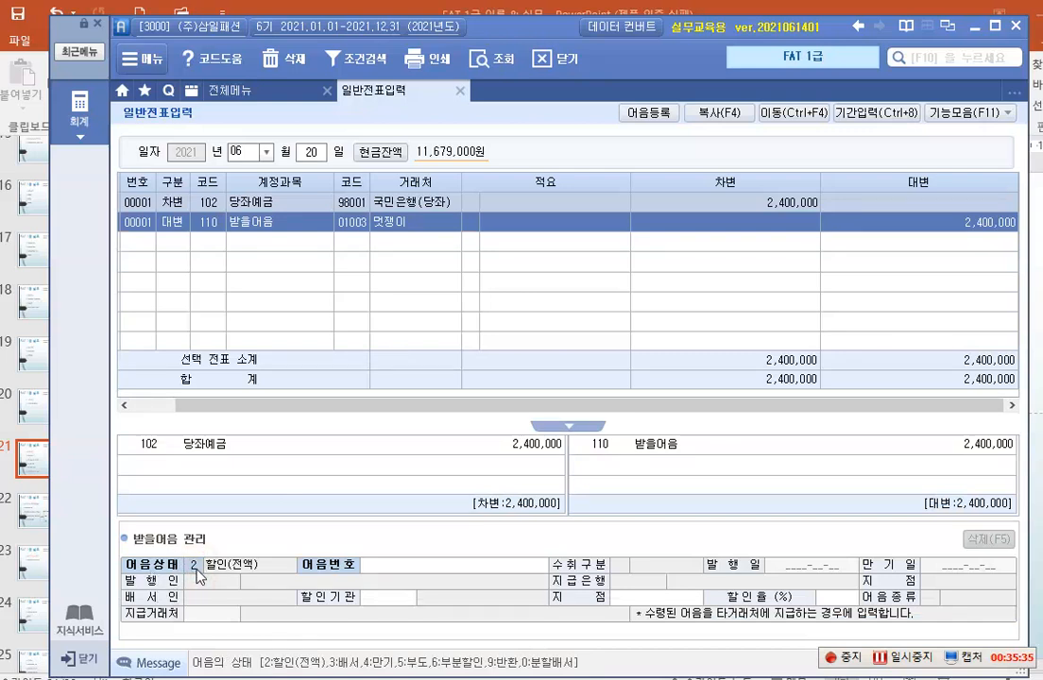
mouse_move(174, 679)
text(4)
key(Return)
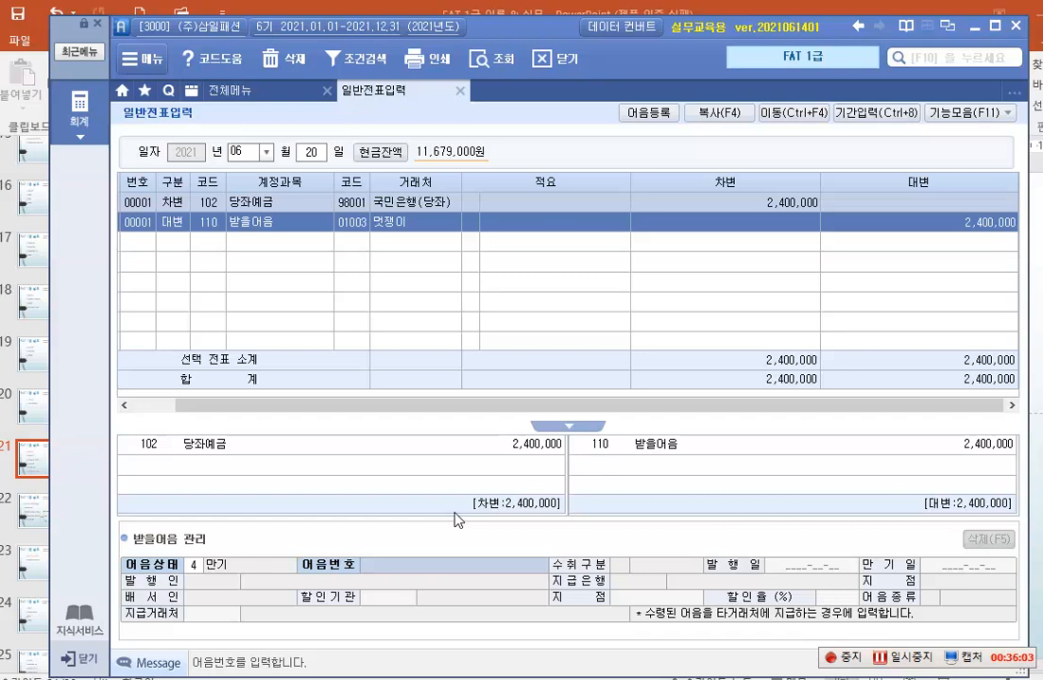
key(F2)
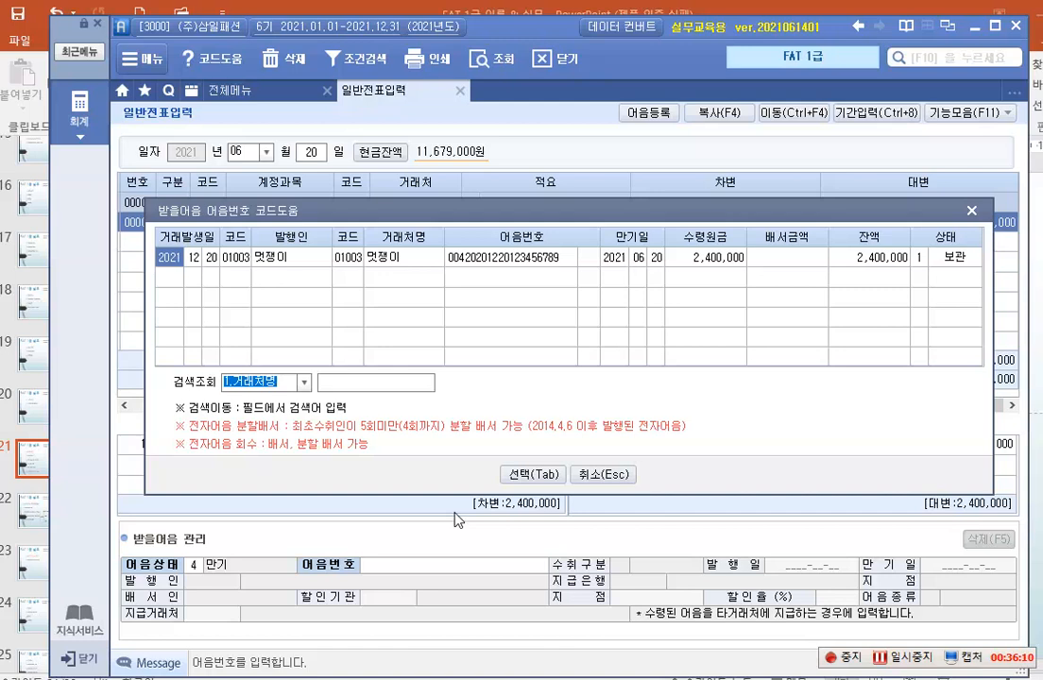
click(548, 477)
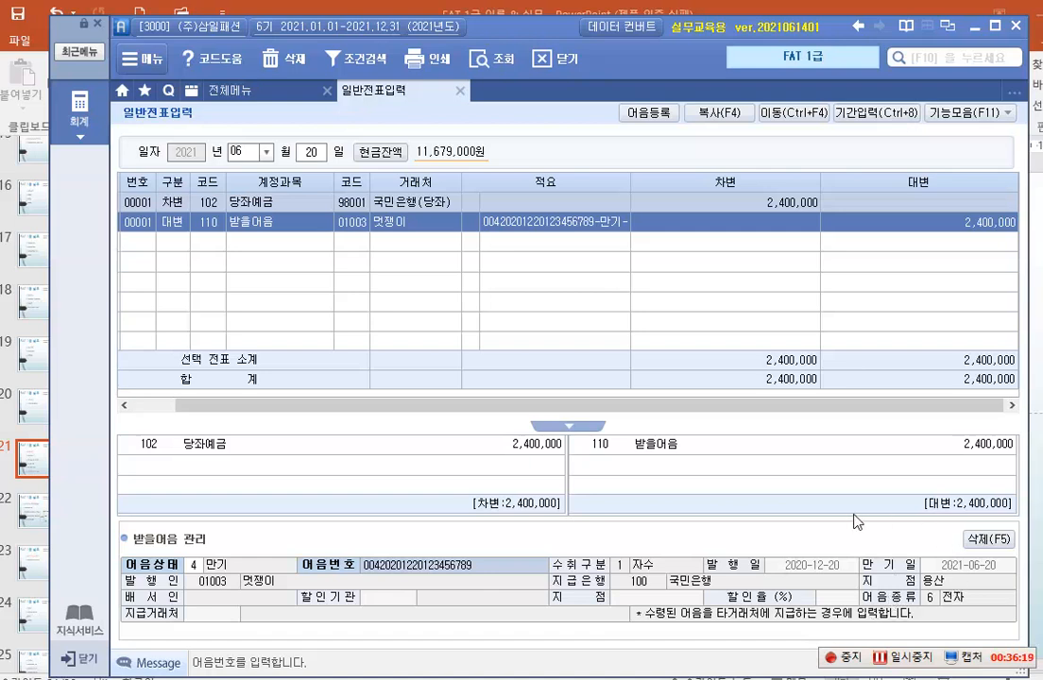
Change the voucher entry date to June 30.
key(Return)
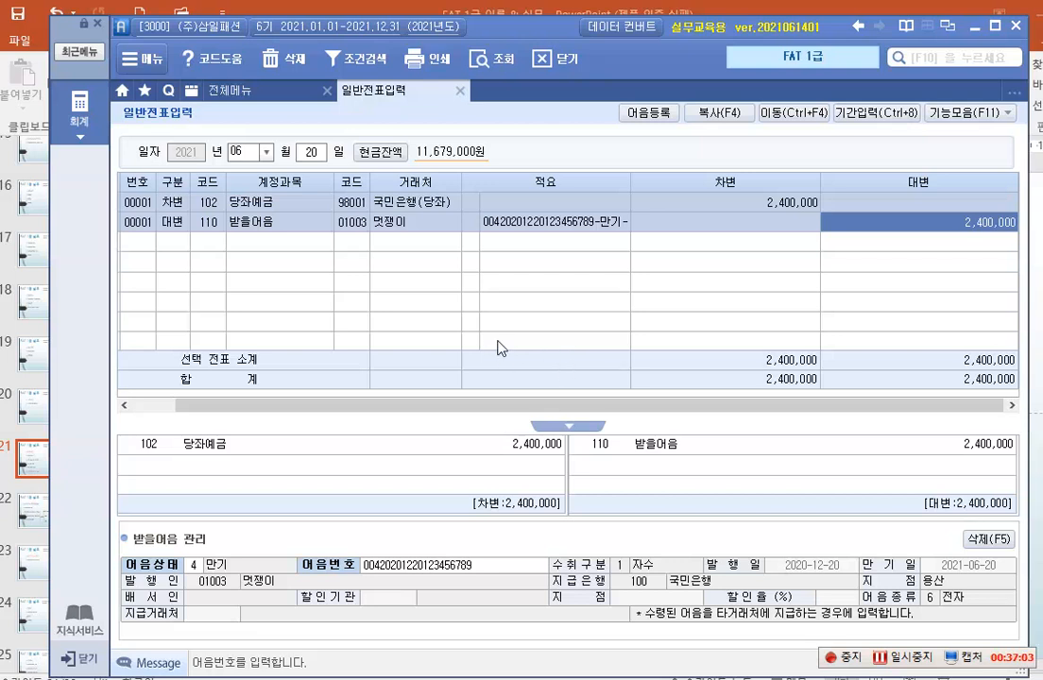
click(309, 151)
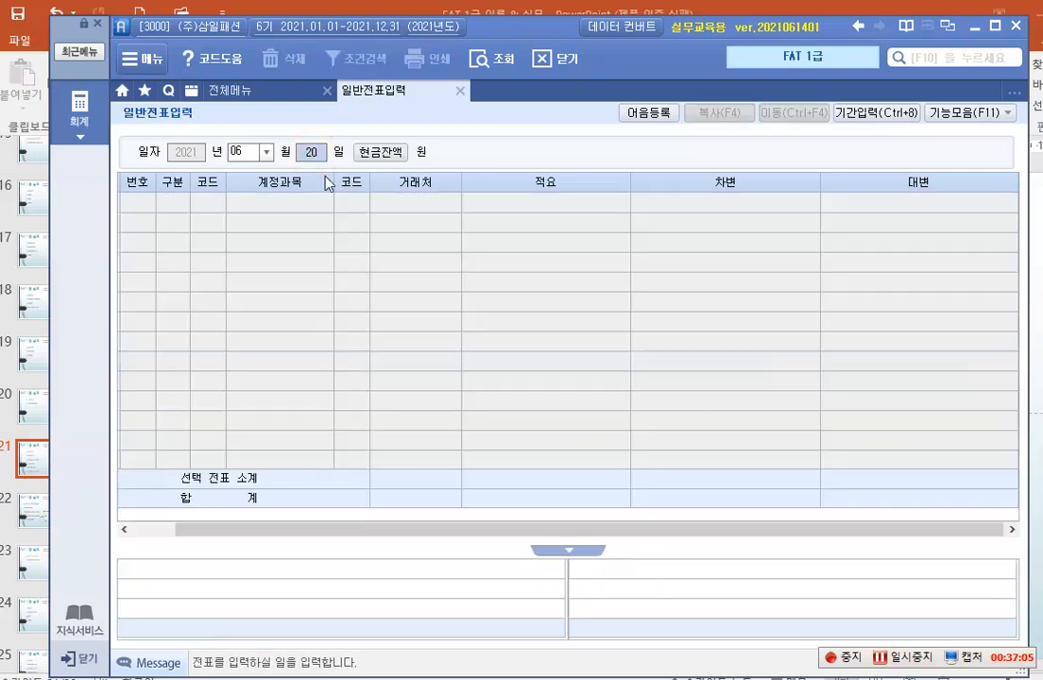
text(30)
key(Return)
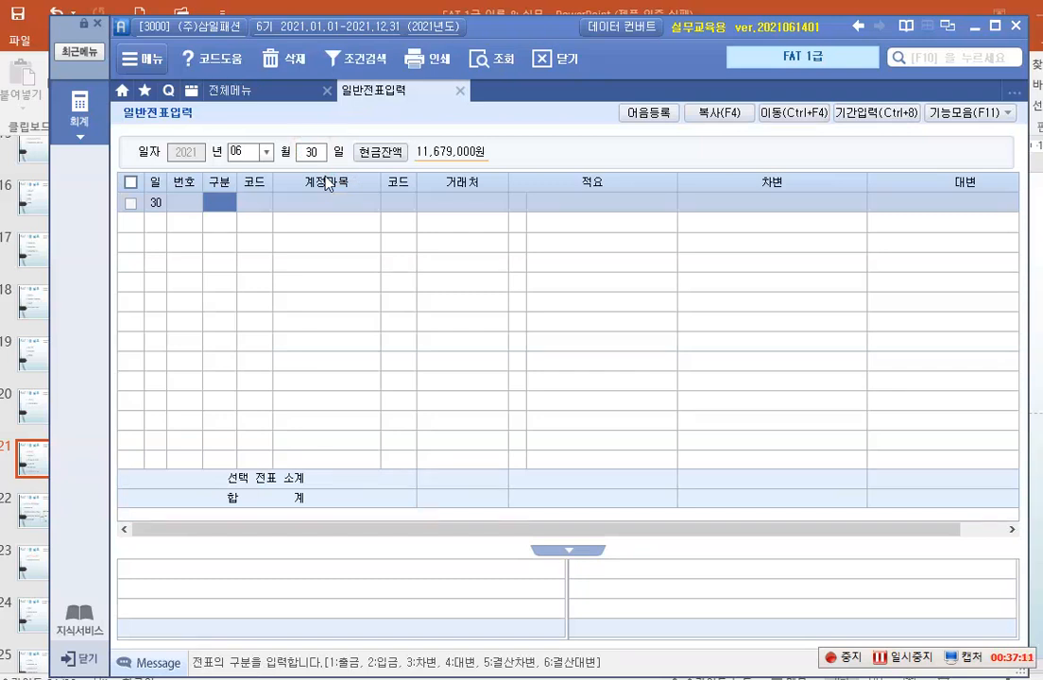
Enter a debit (차변) line with account 251 외상매입금 and counterparty 01004 (주)신사숙녀 for 10,000,000.
text(3)
key(Return)
text(251)
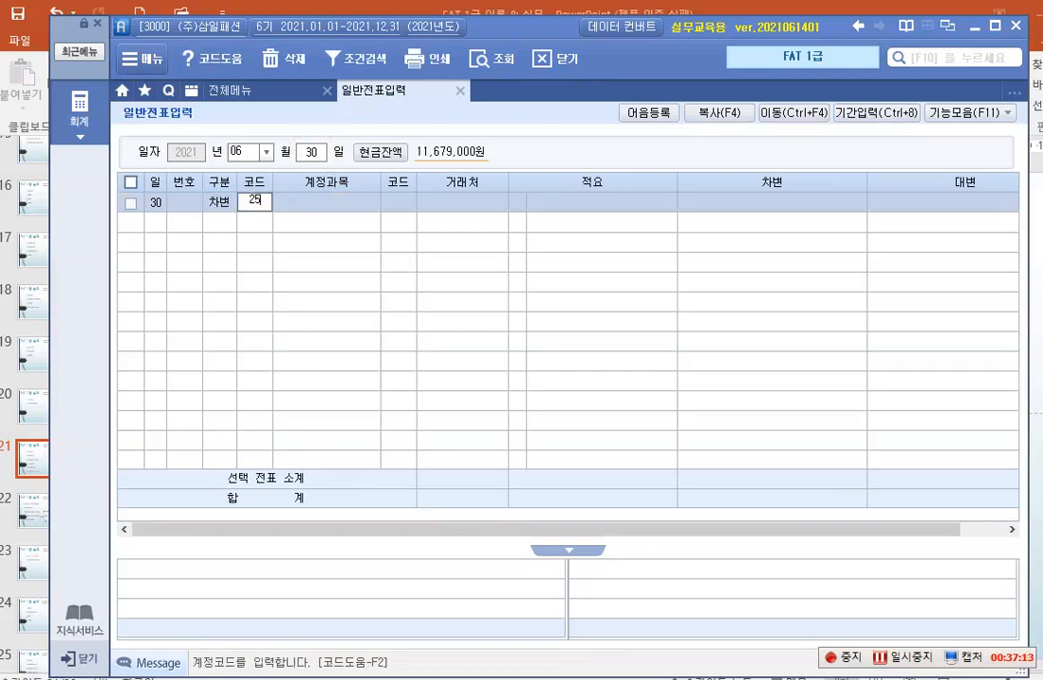
key(Return)
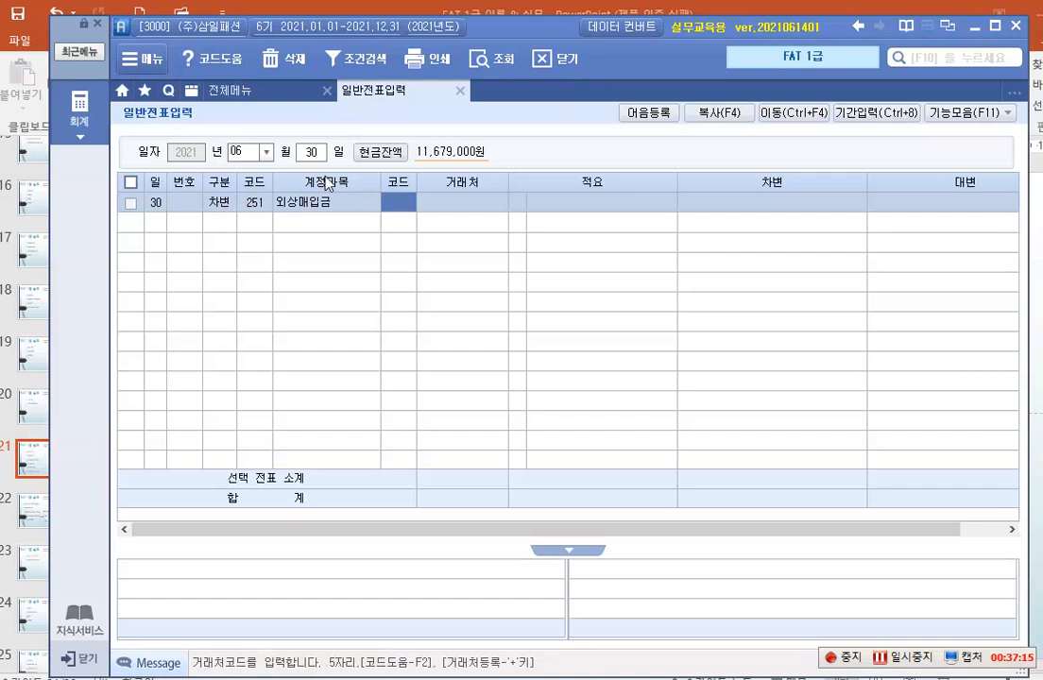
key(F2)
key(Down)
key(Down)
key(Down)
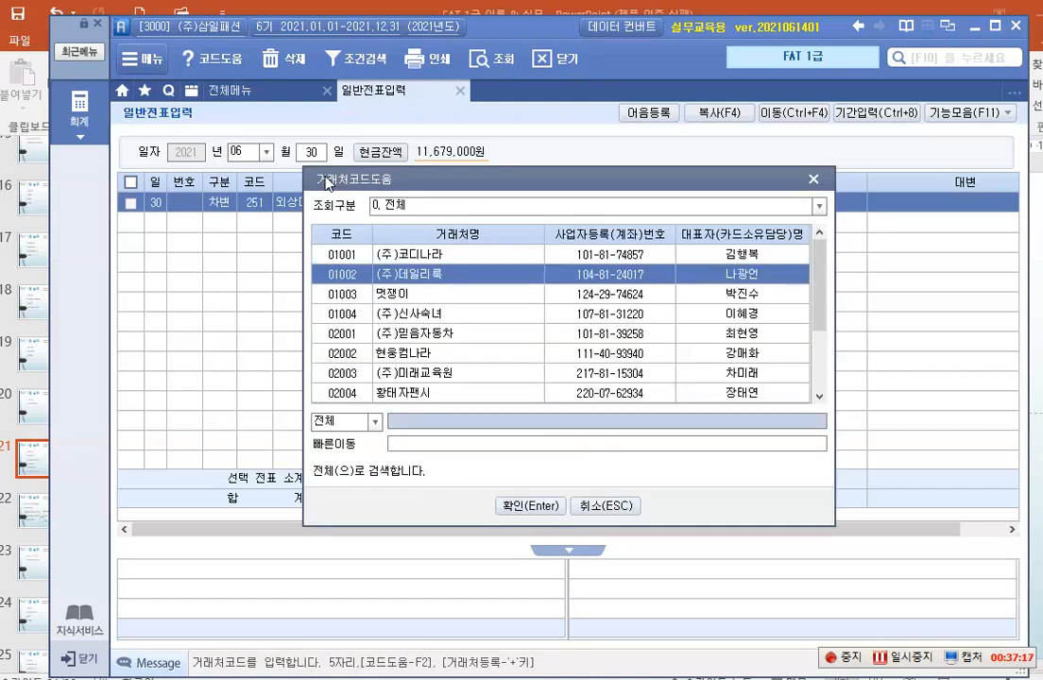
key(Return)
key(Return)
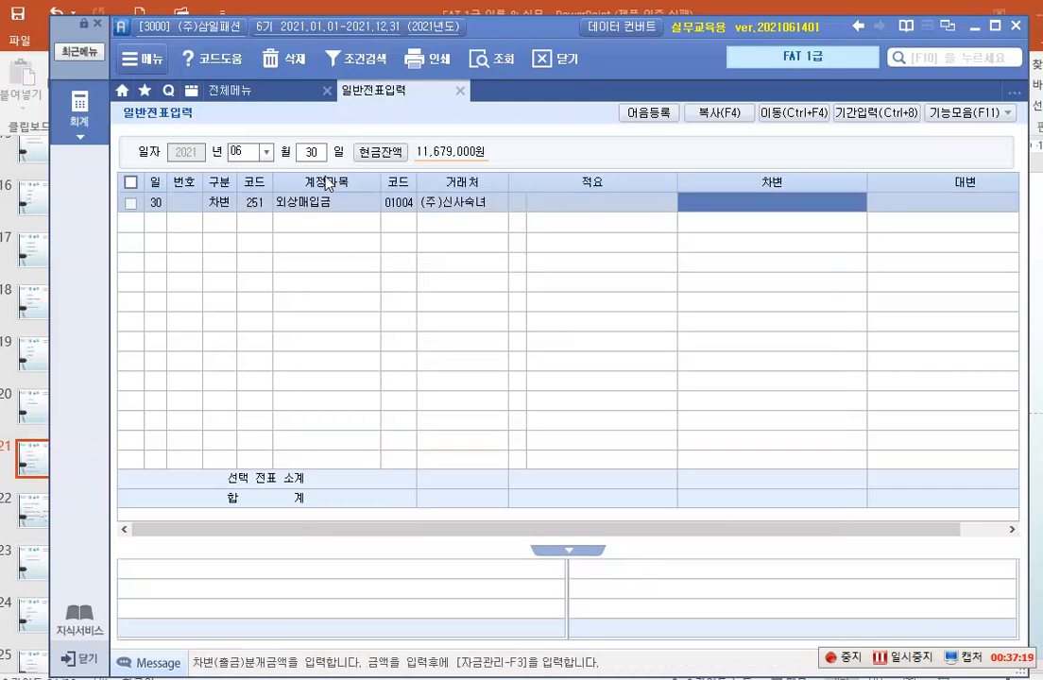
text(10000000)
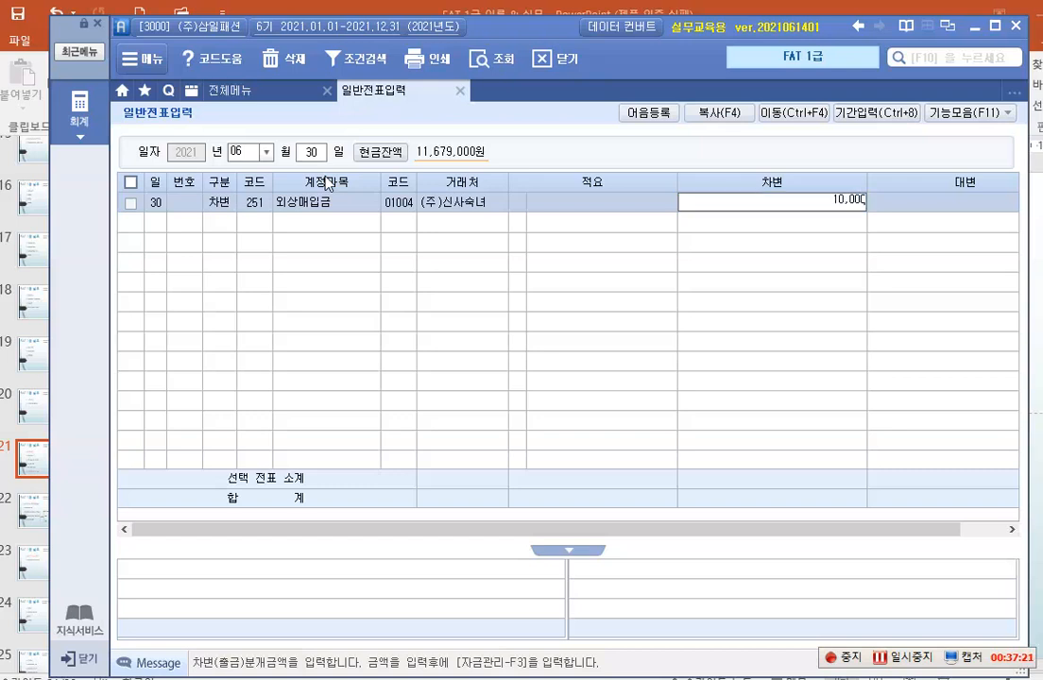
key(Return)
Add a credit (대변) line with account 252 지급어음 and counterparty 01004 (주)신사숙녀 for 10,000,000.
text(4)
key(Return)
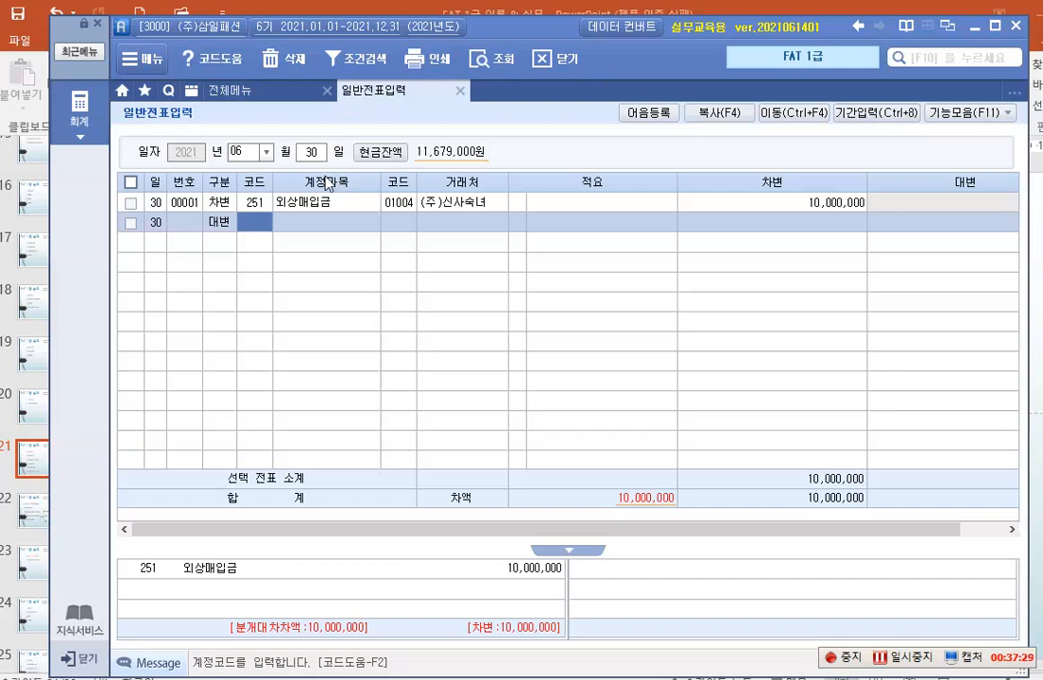
text(252)
key(Return)
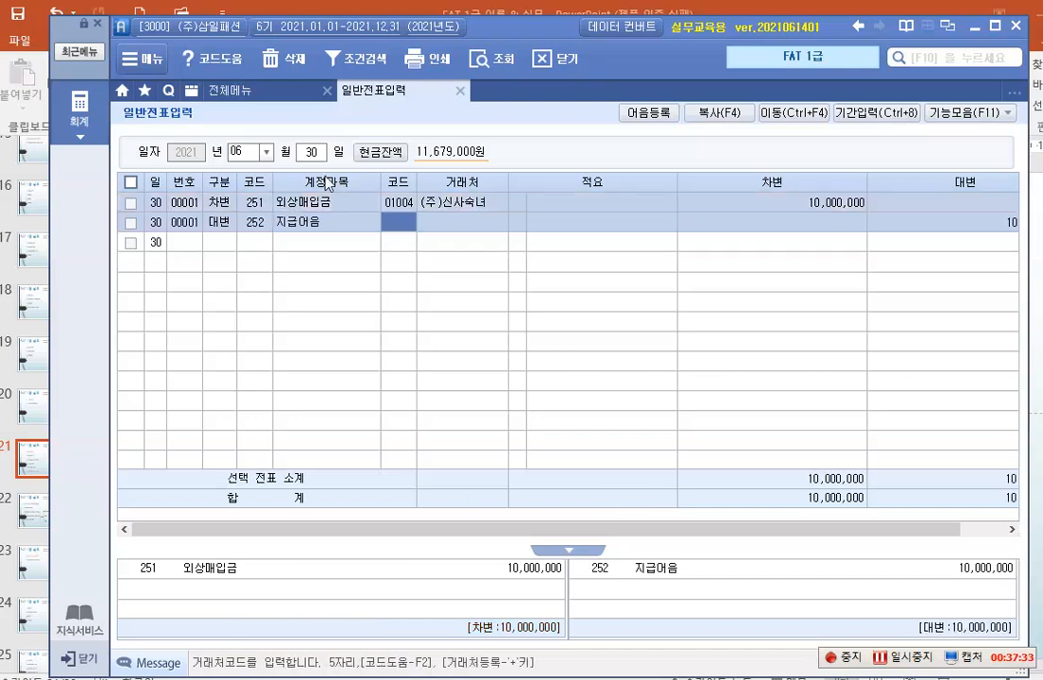
text(1004)
key(Return)
key(Return)
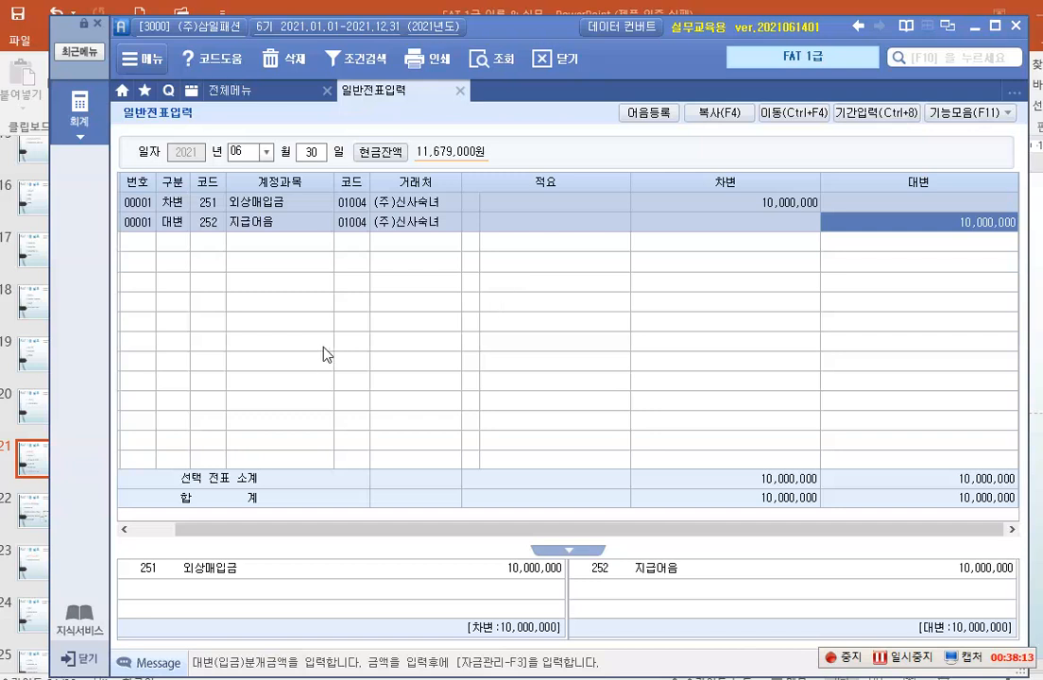
Start a note registration (어음등록) with receipt date 2021-06-30 and note type 4.전자.
click(641, 119)
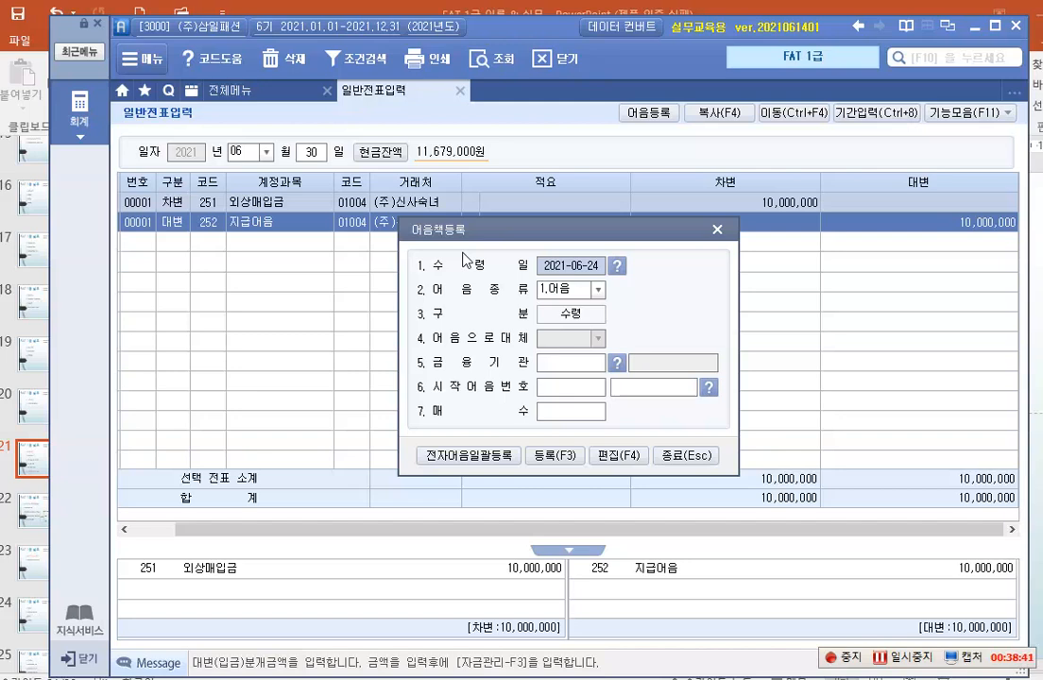
text(2021-0)
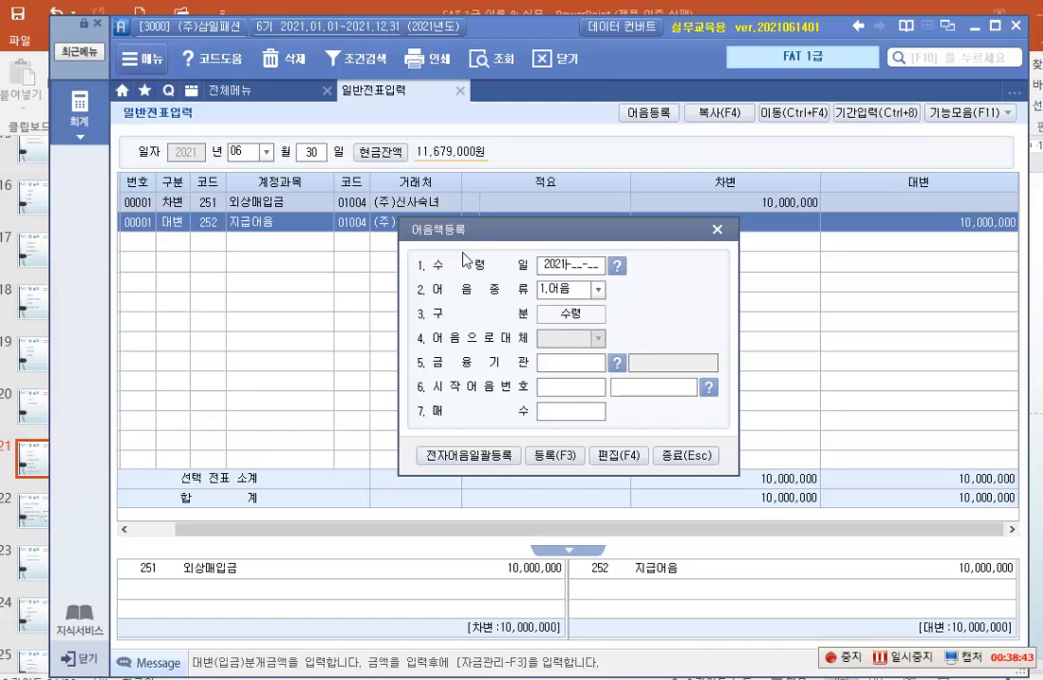
text(6-3)
text(0)
key(Return)
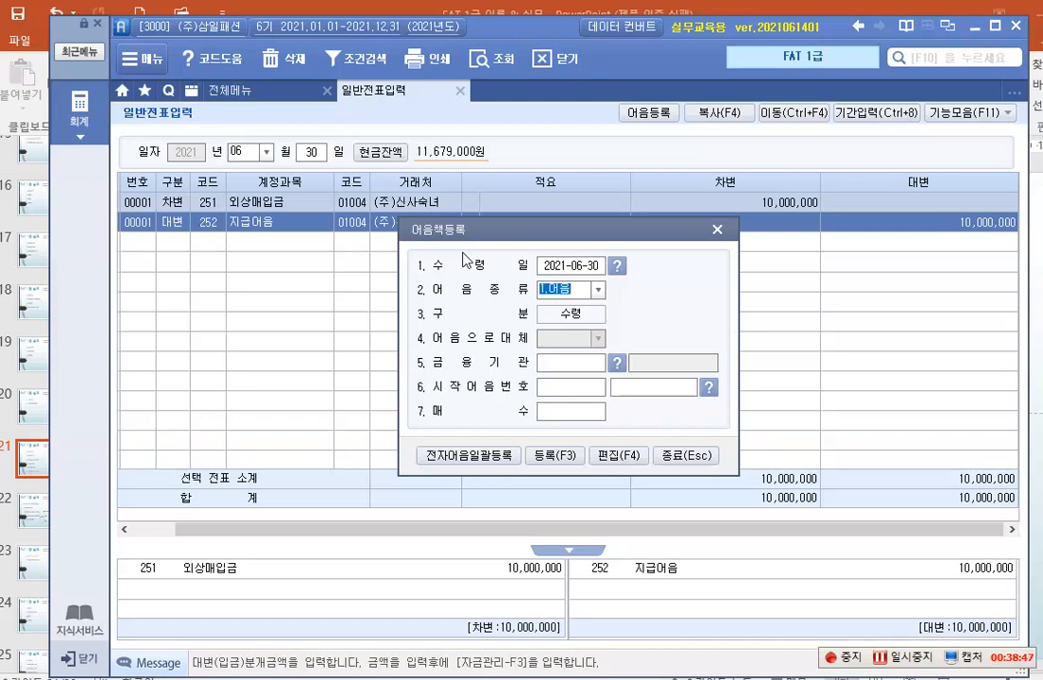
click(598, 291)
click(598, 293)
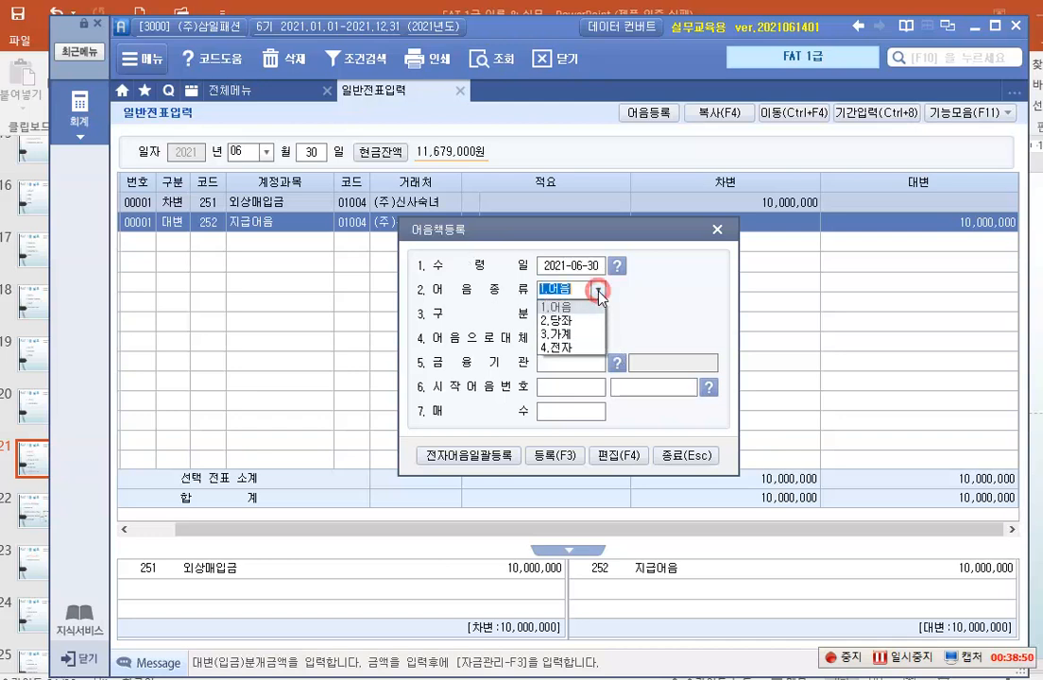
click(574, 349)
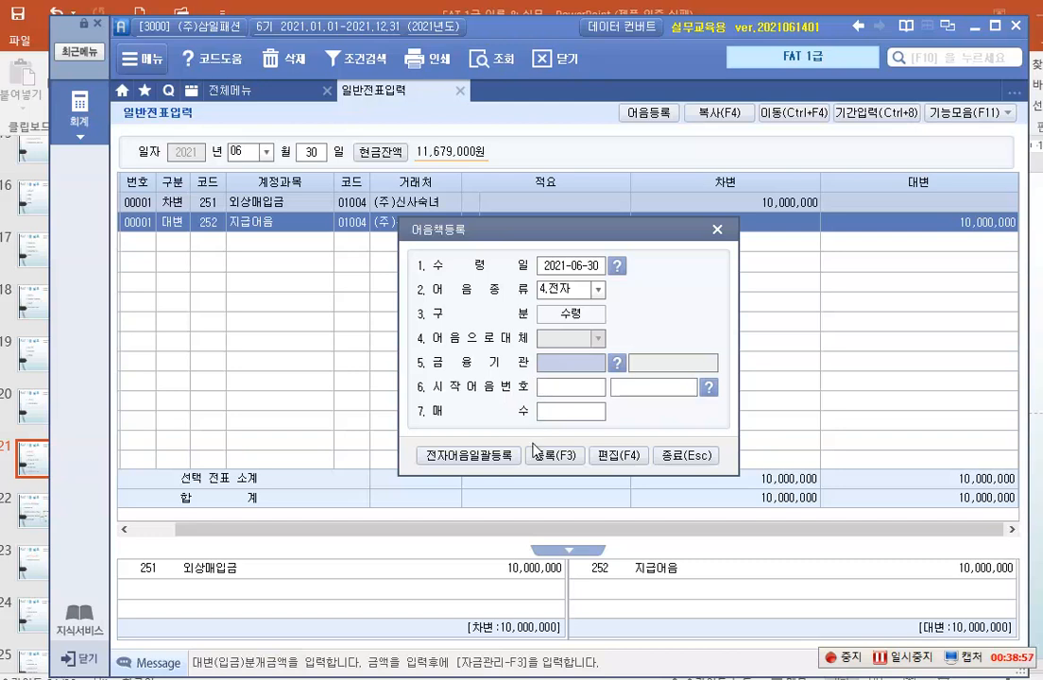
Set the financial institution (금융기관) of the note registration to 98001 국민은행(당좌).
text(100)
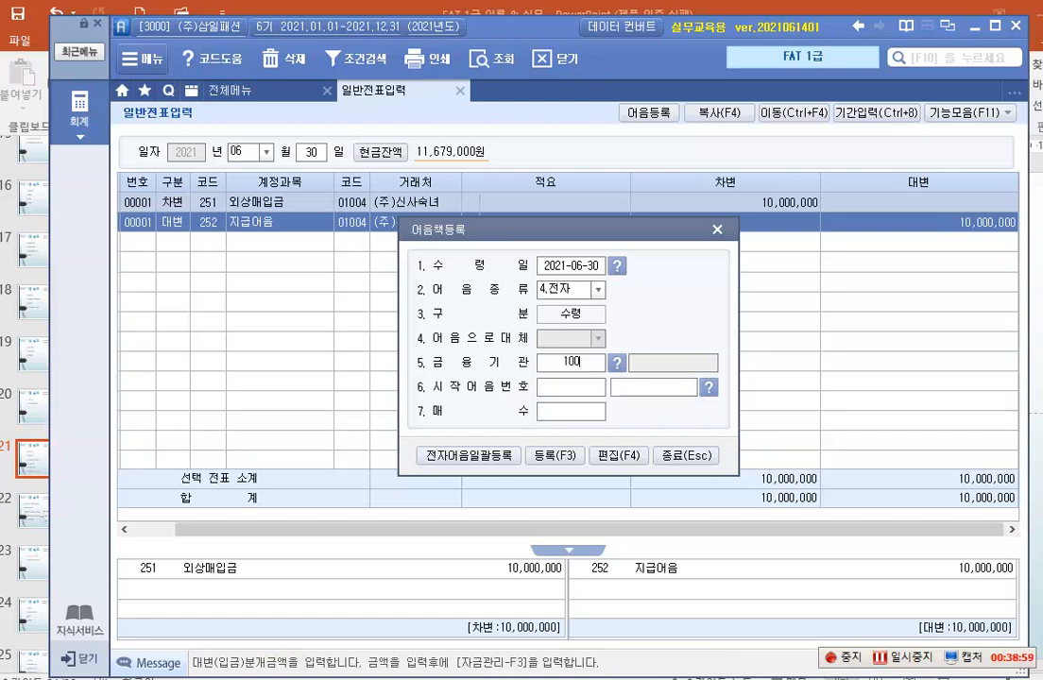
key(Return)
key(Up)
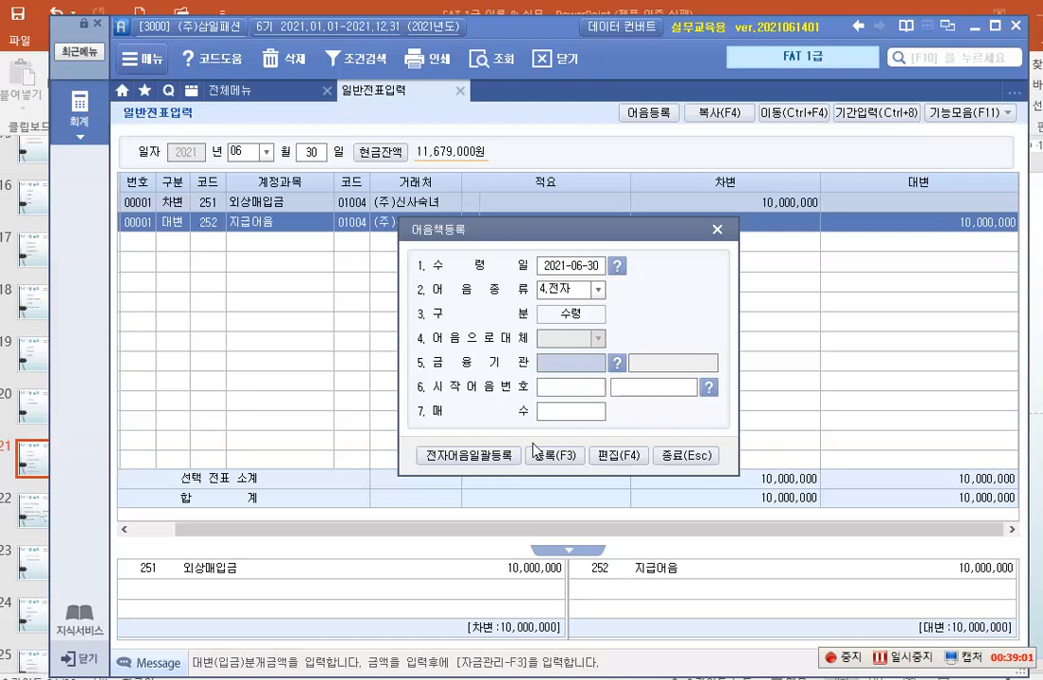
click(617, 364)
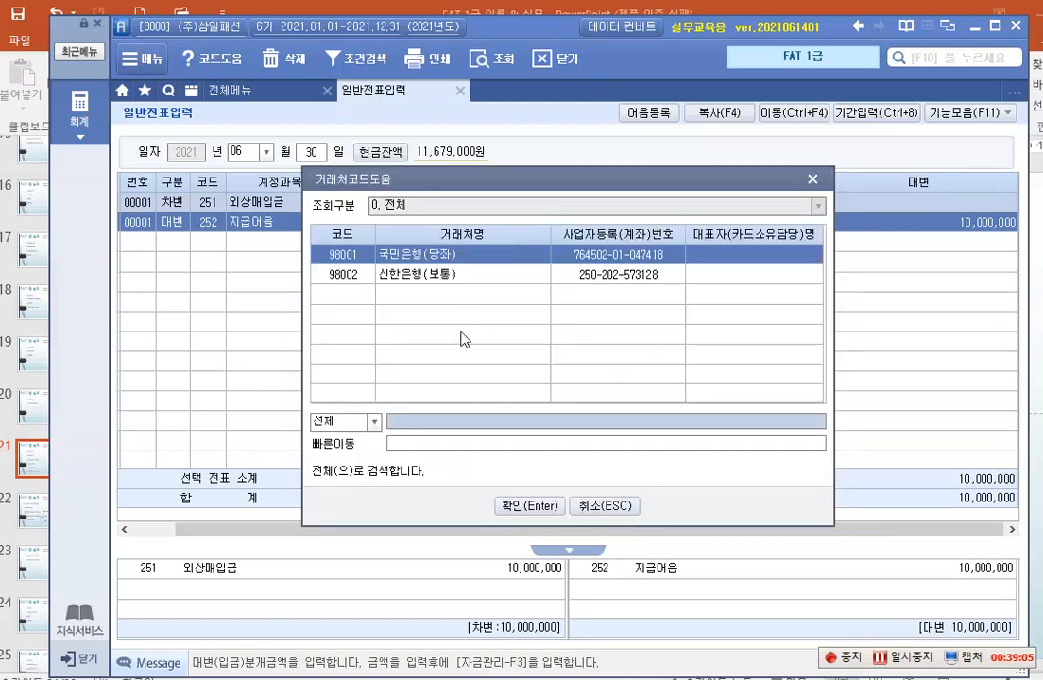
click(533, 498)
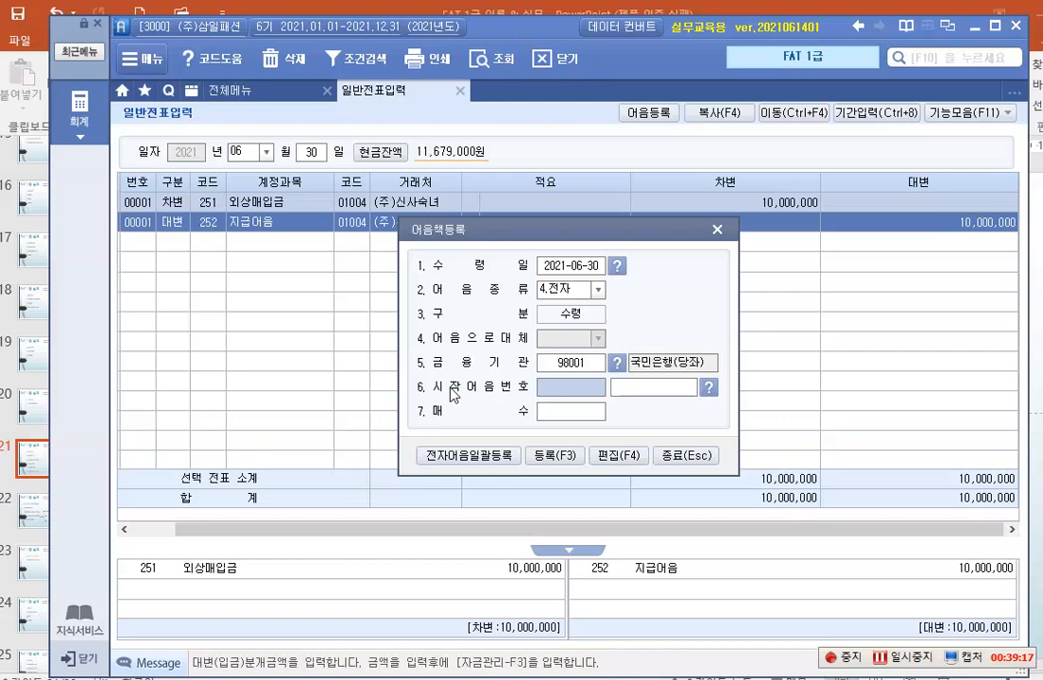
text(1)
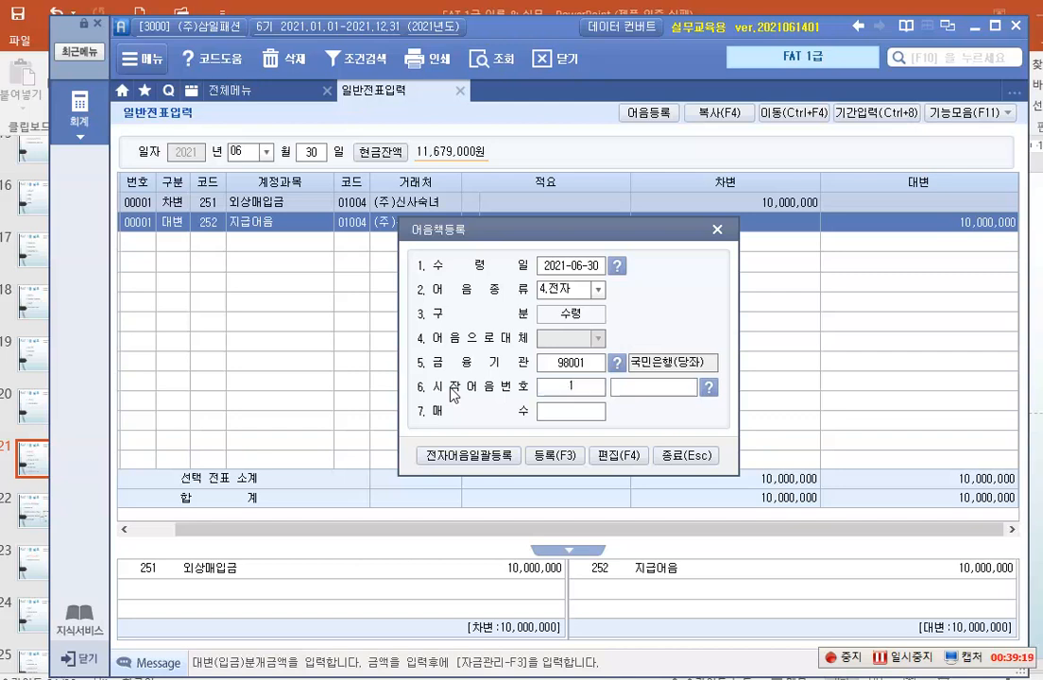
click(671, 388)
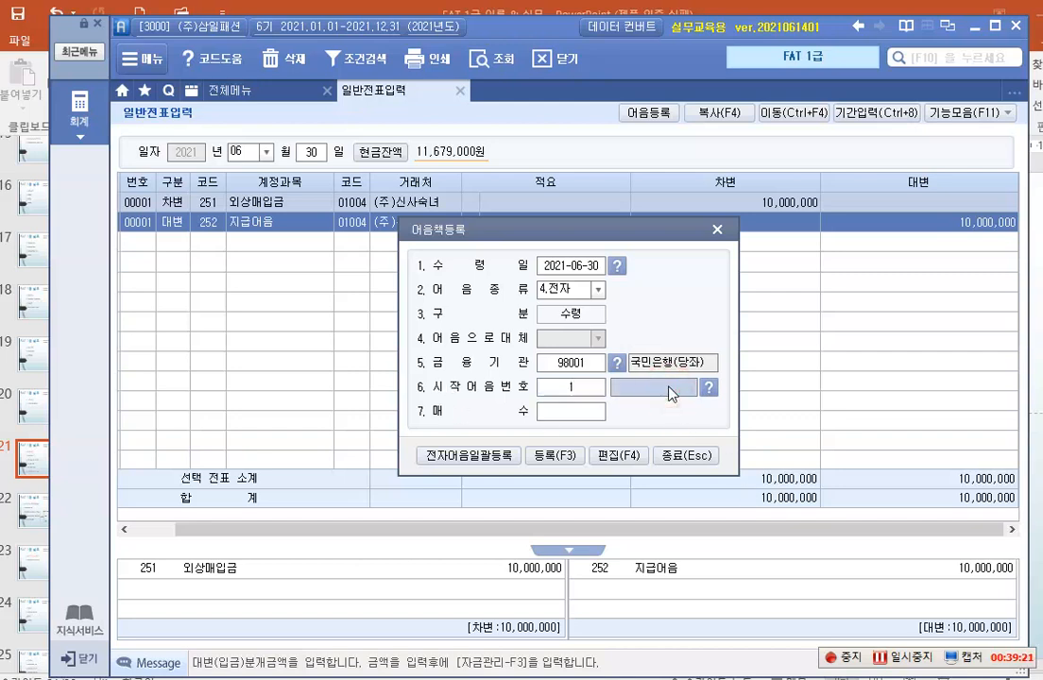
text(10)
click(582, 416)
text(10)
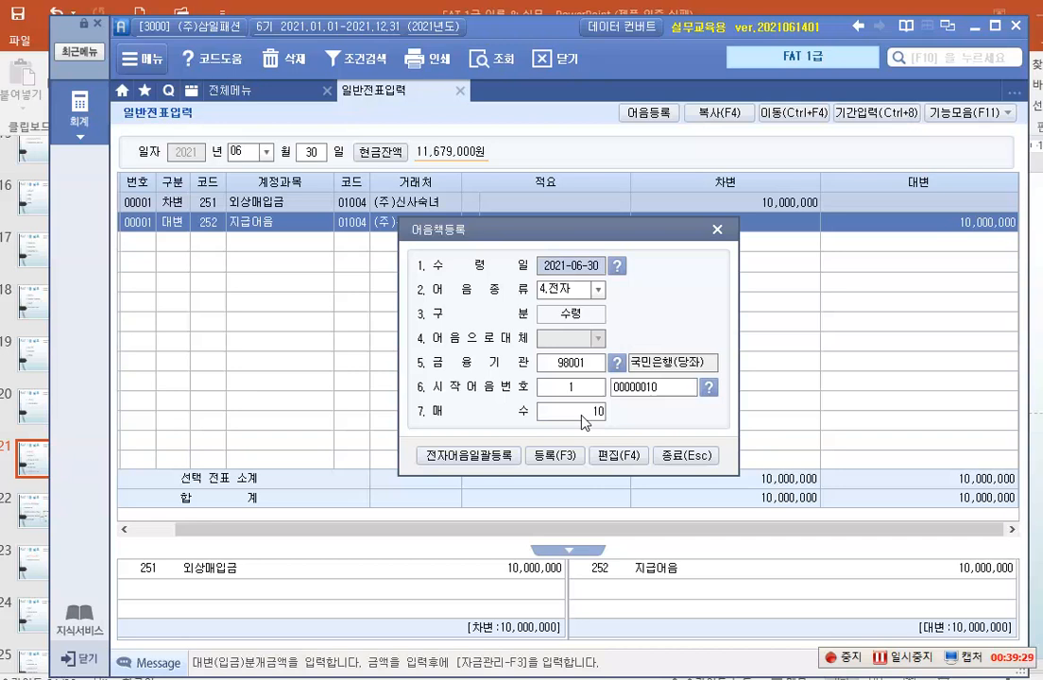
double_click(583, 416)
key(BackSpace)
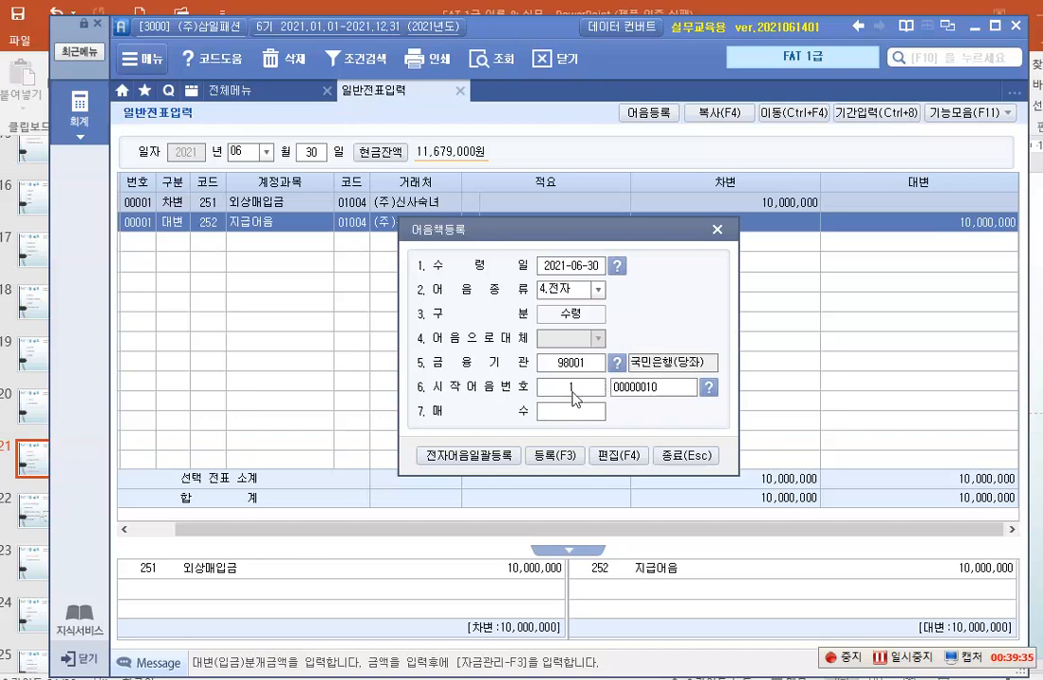
click(572, 392)
key(BackSpace)
key(Return)
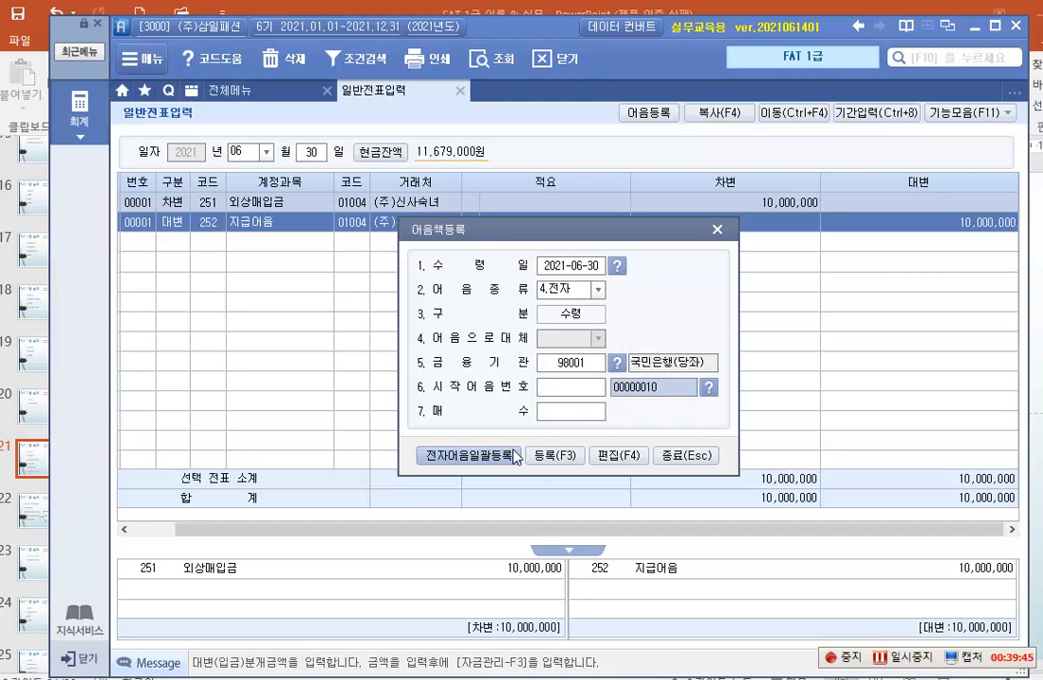
text(004)
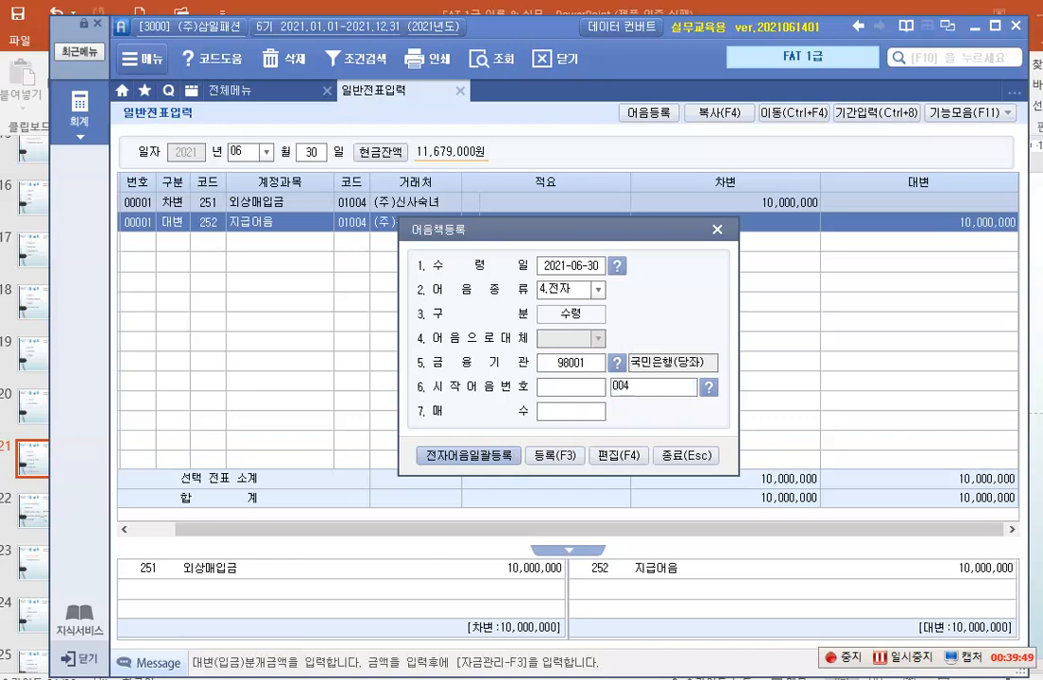
text(20210630123456789)
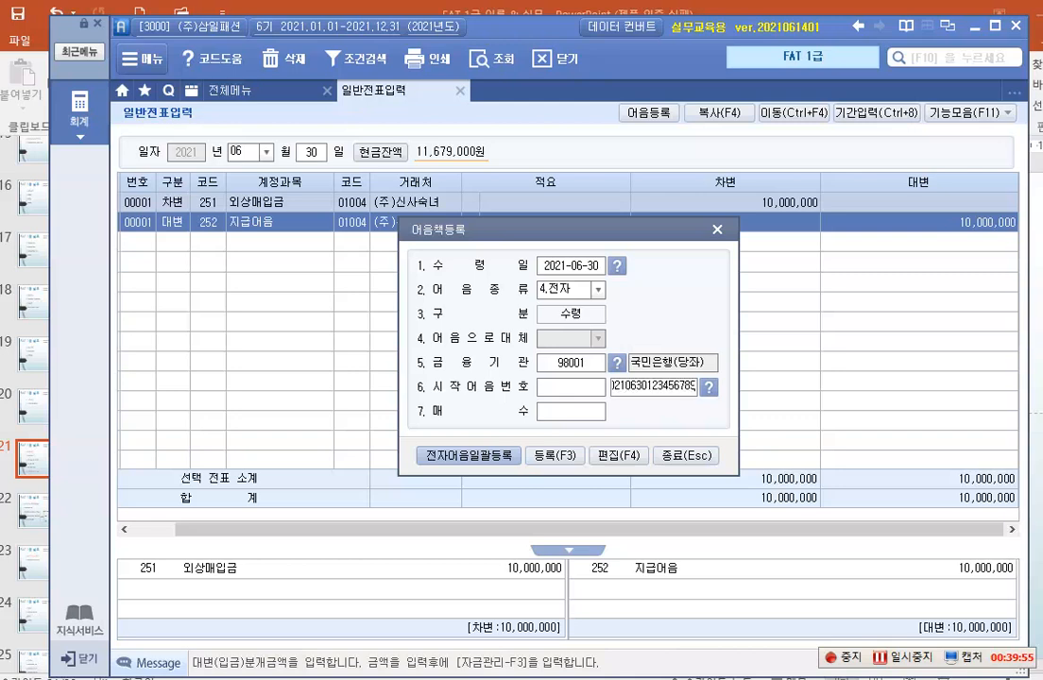
key(Return)
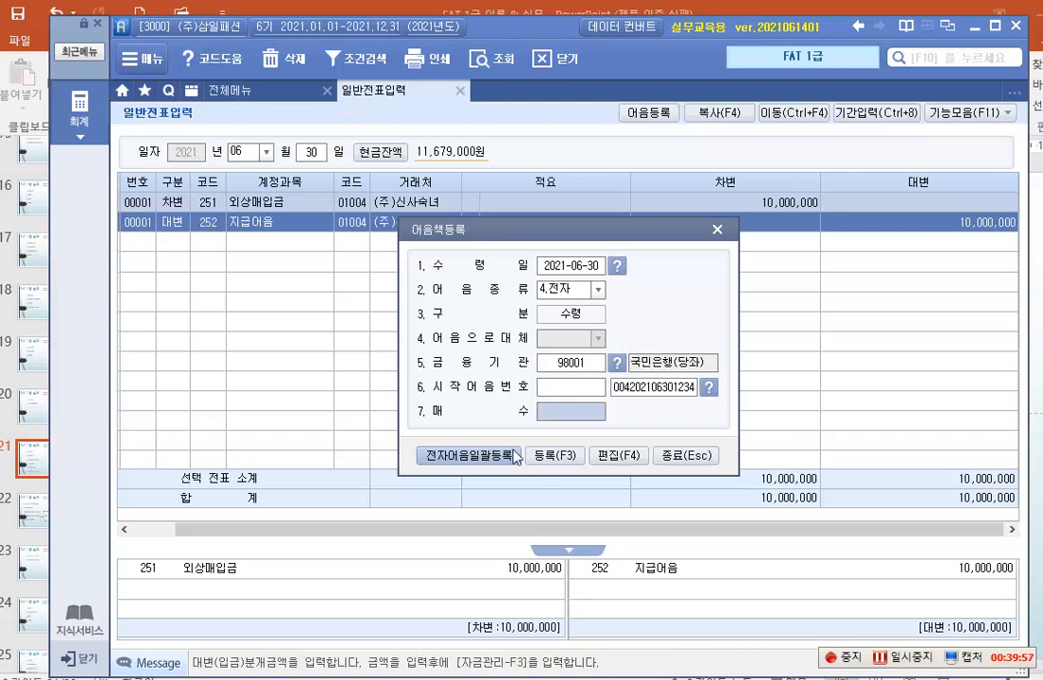
text(1)
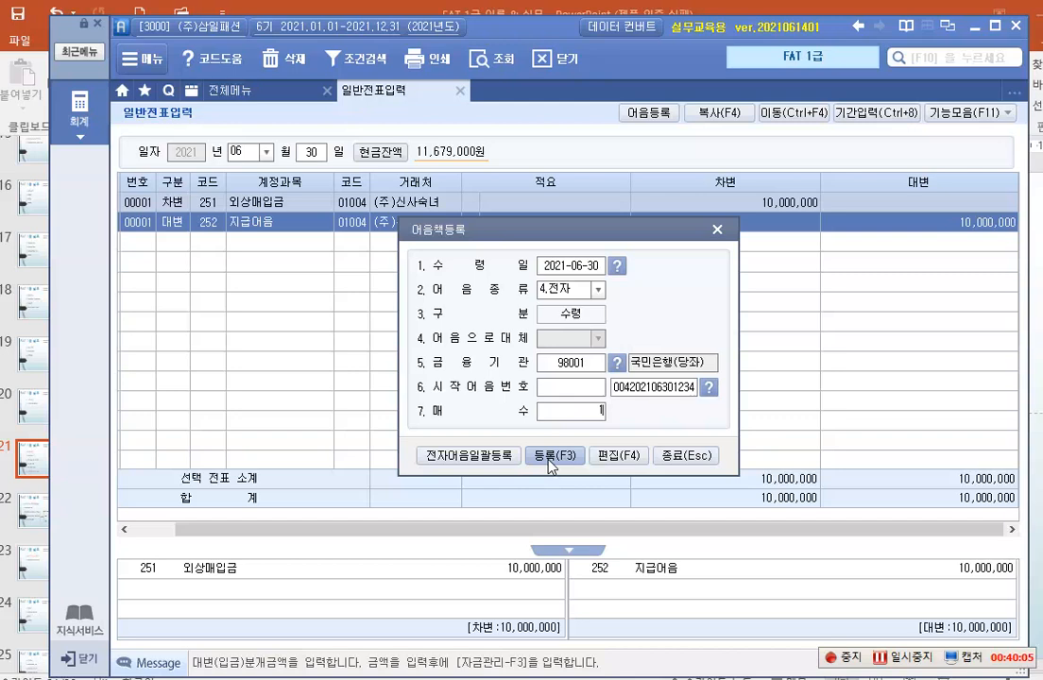
click(550, 458)
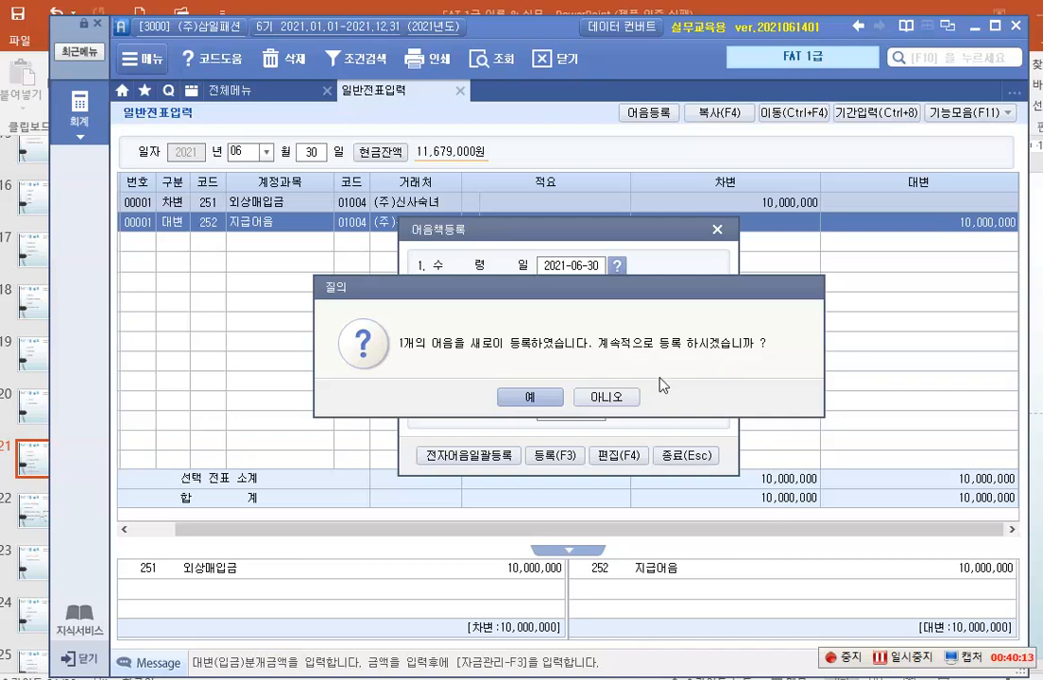
click(615, 398)
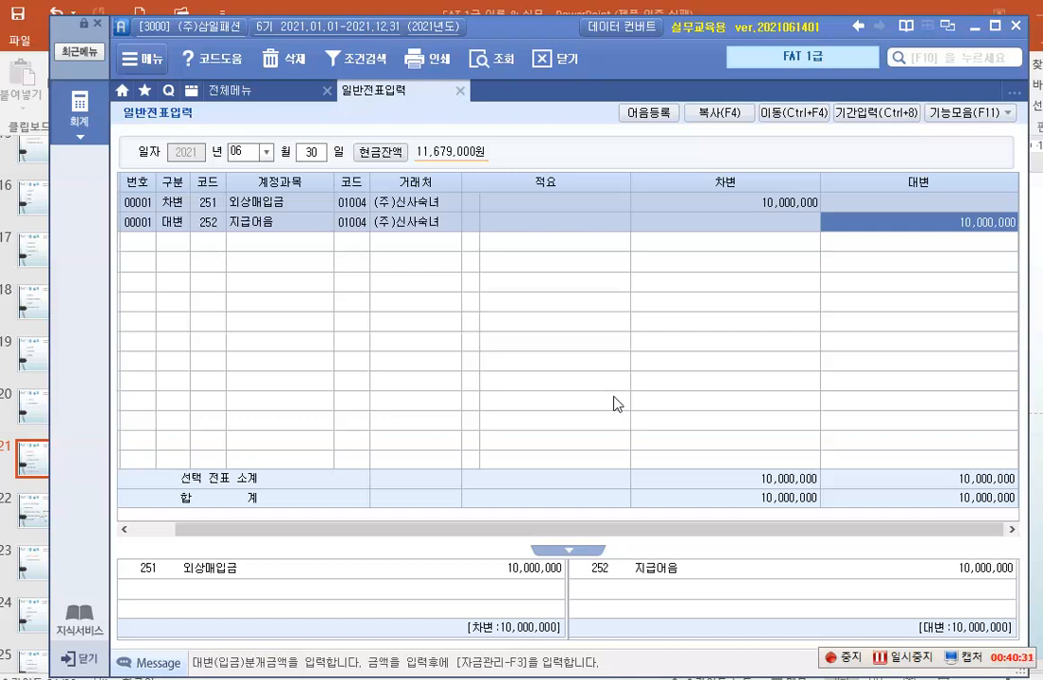
key(F3)
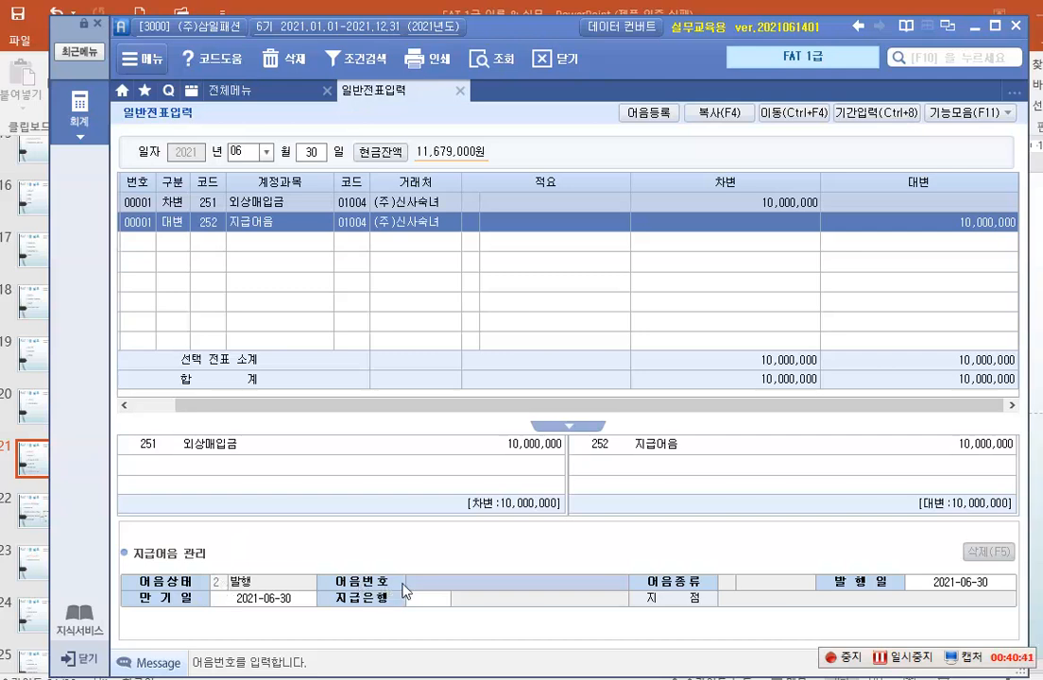
key(F2)
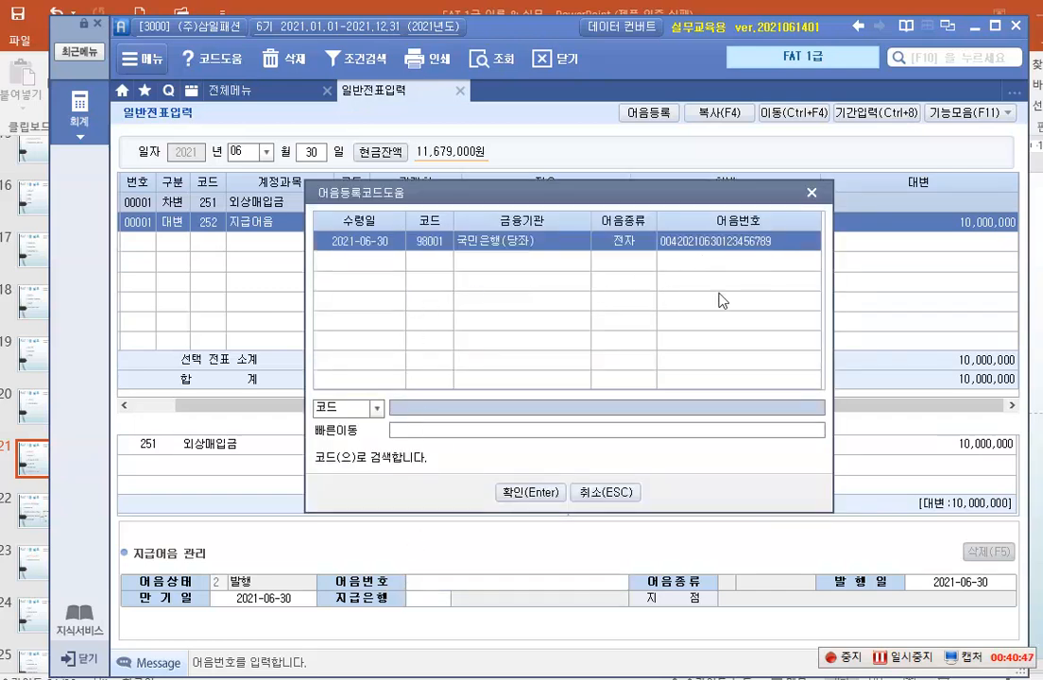
click(531, 492)
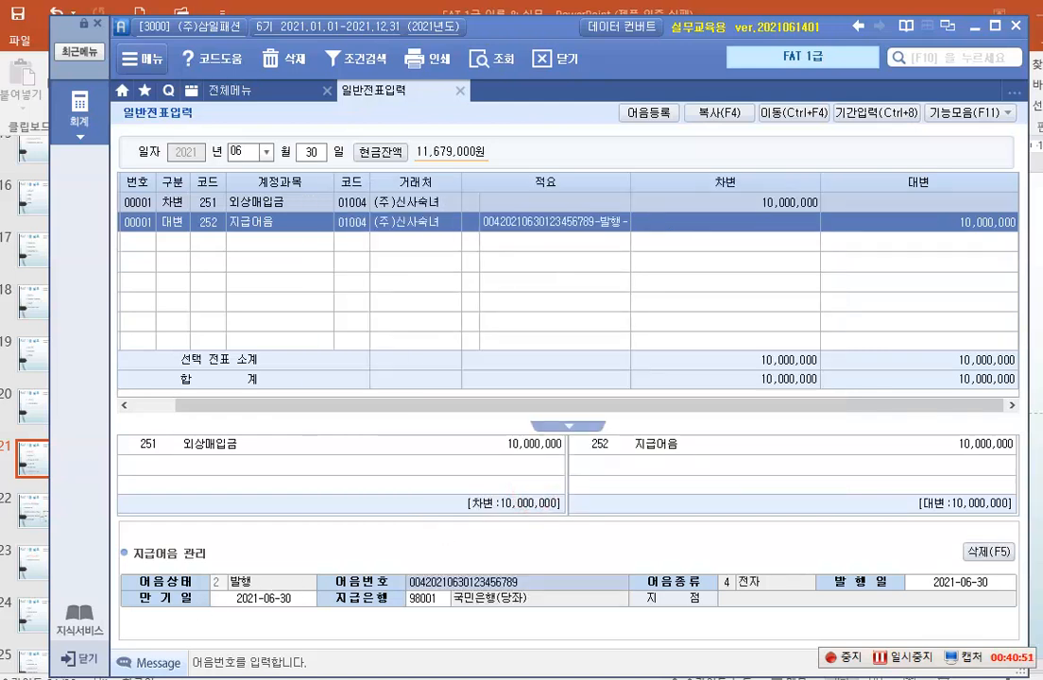
key(Return)
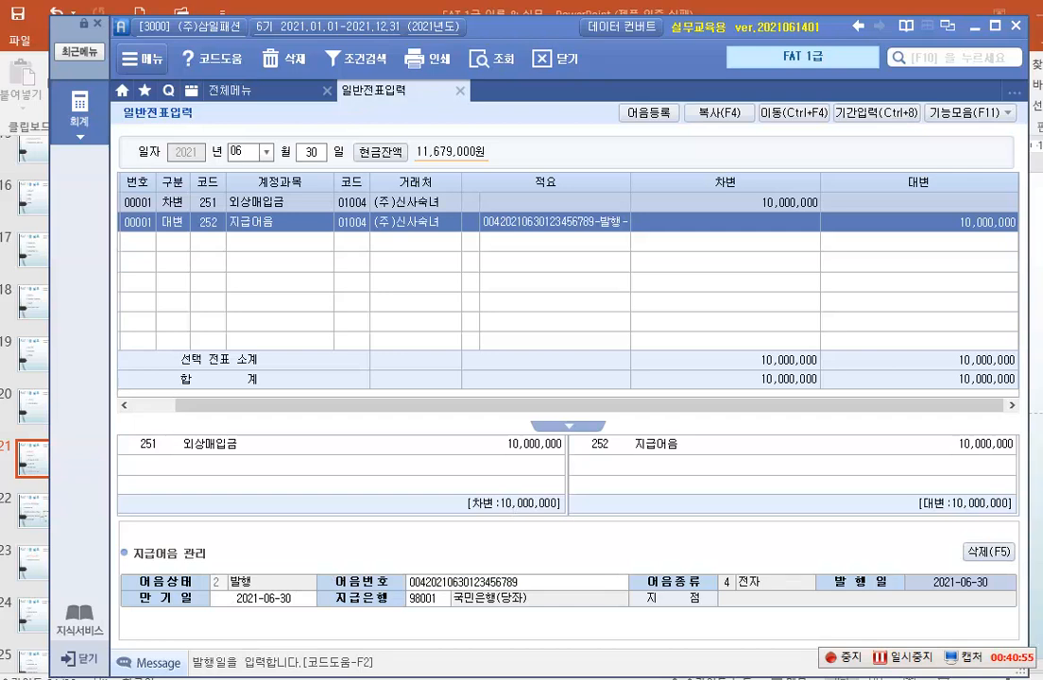
Set the maturity date (만기일) of the issued note in the notes payable management details to 2022-01-30.
key(Return)
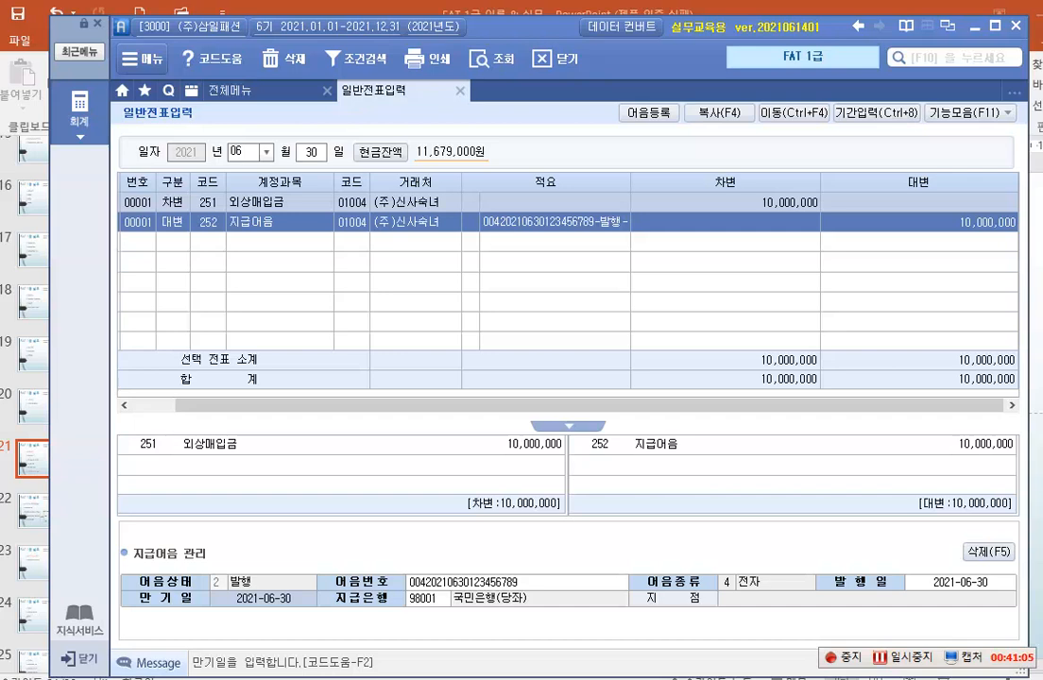
text(2022-01-30)
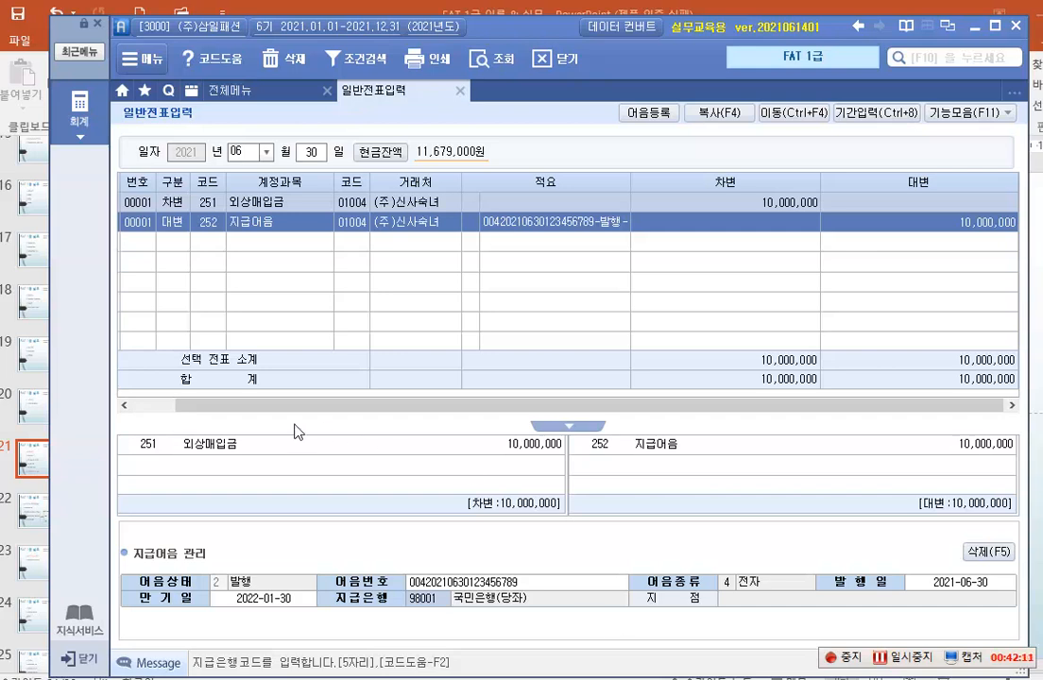
Open the notes receivable status report (받을어음현황) from the 금융/자금관리 group.
click(88, 121)
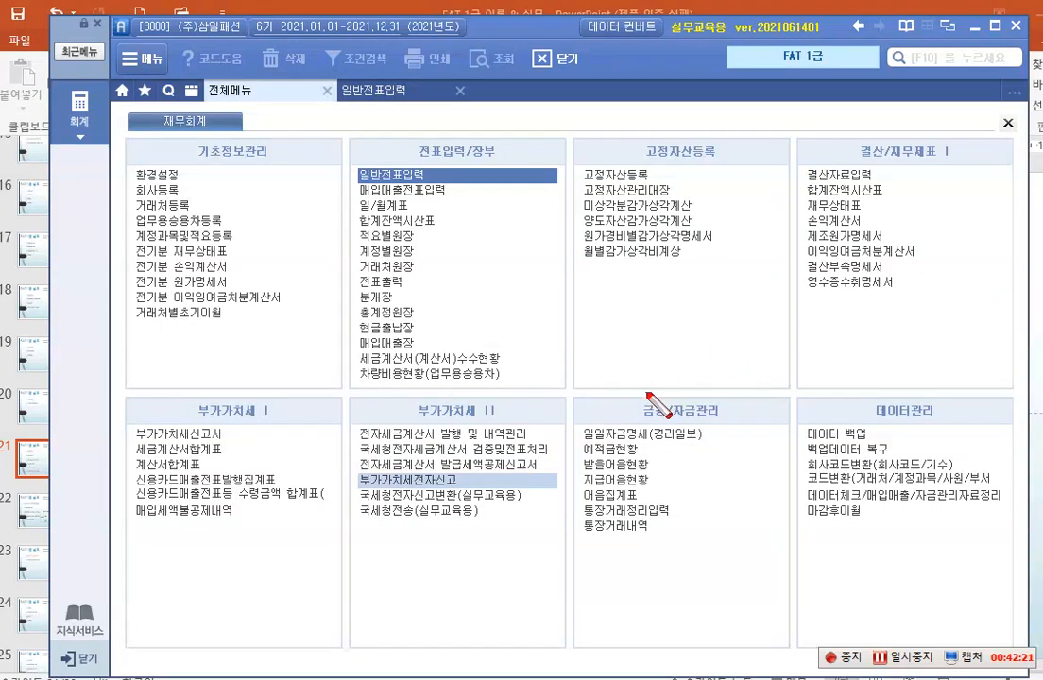
mouse_move(664, 395)
mouse_down()
mouse_move(677, 421)
mouse_move(728, 425)
mouse_up()
mouse_move(579, 440)
mouse_down()
mouse_move(619, 462)
mouse_move(638, 459)
mouse_up()
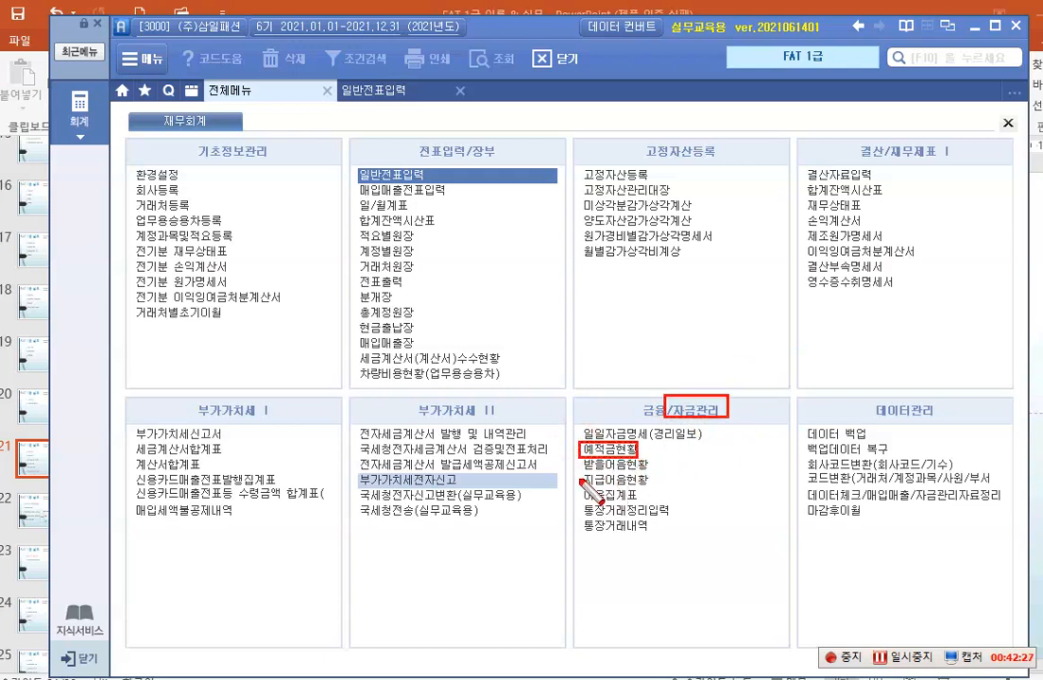
mouse_move(578, 456)
mouse_down()
mouse_move(590, 490)
mouse_move(656, 487)
mouse_up()
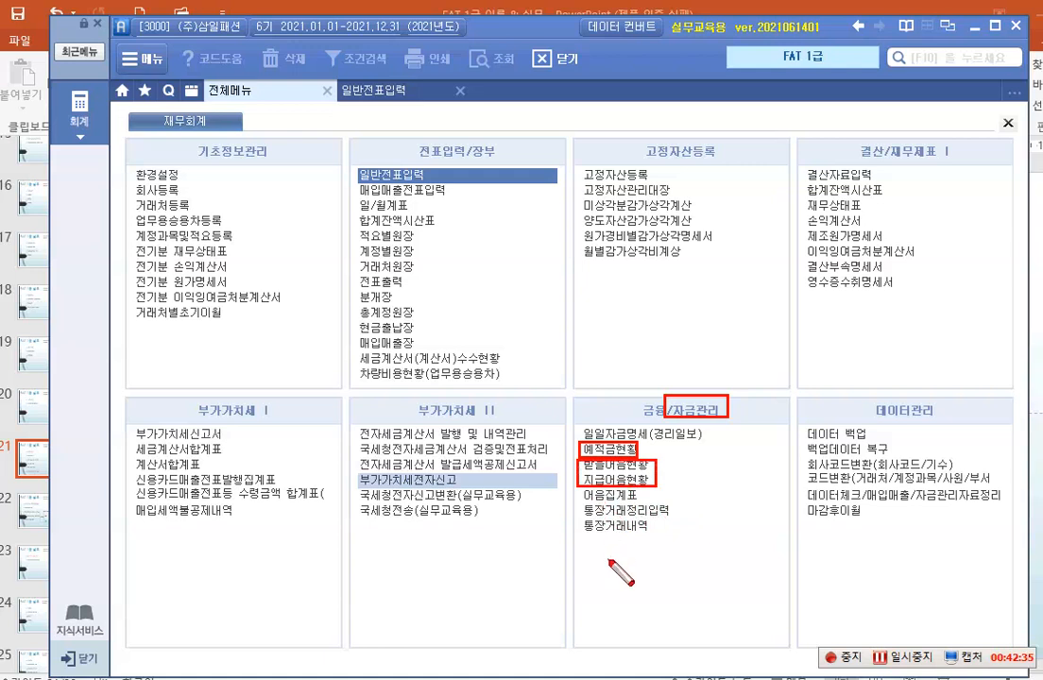
key(Escape)
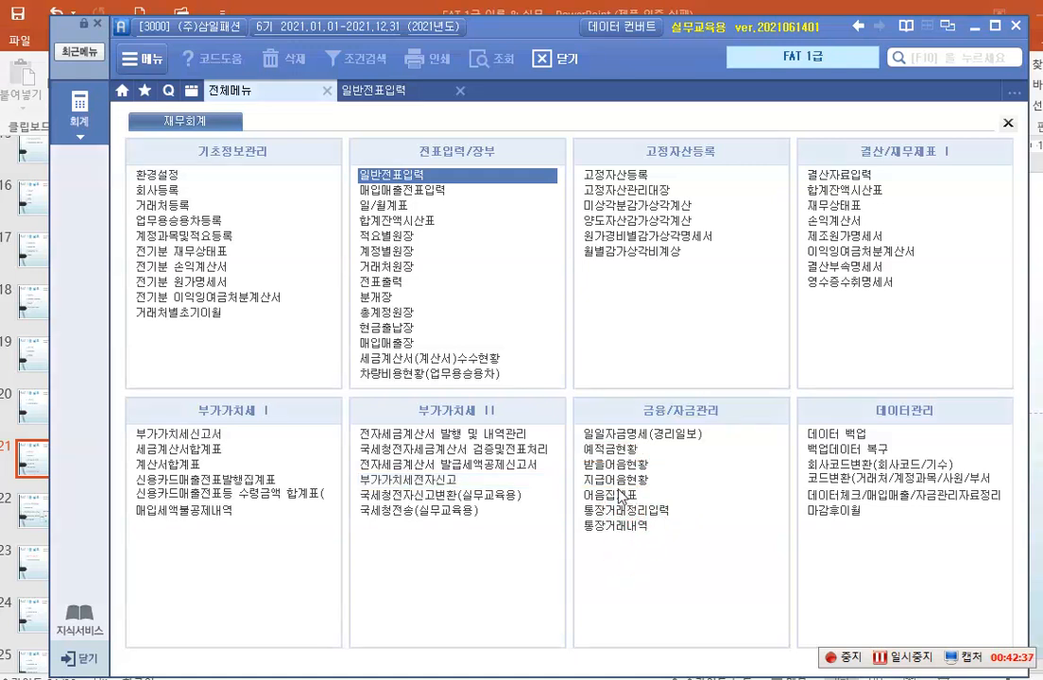
click(600, 466)
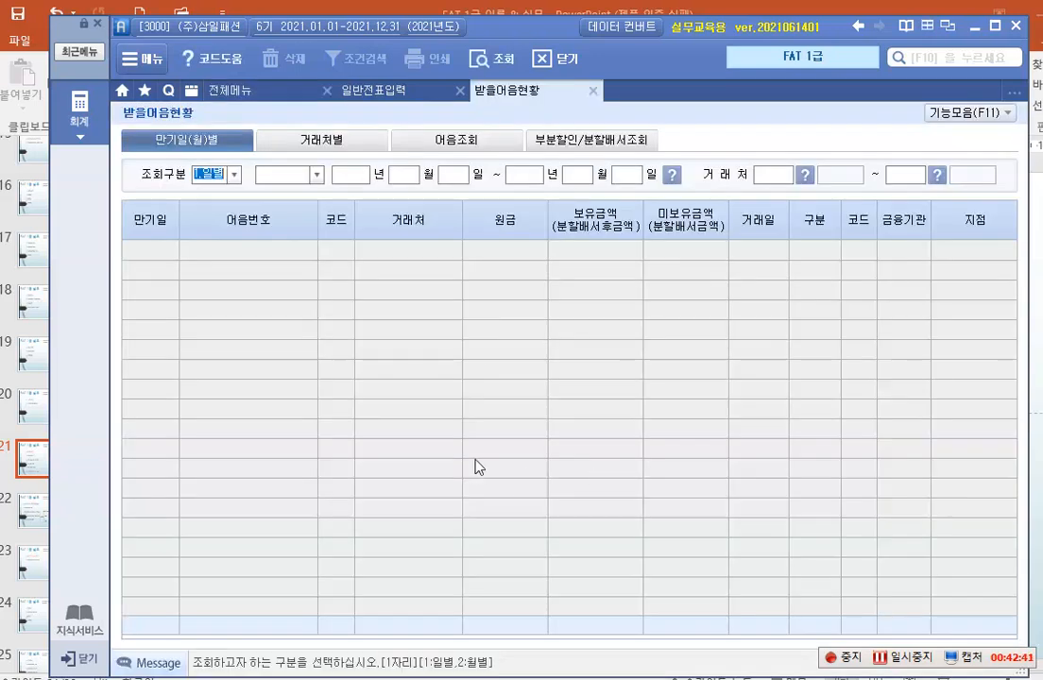
key(ctrl+2)
drag(139, 119, 223, 149)
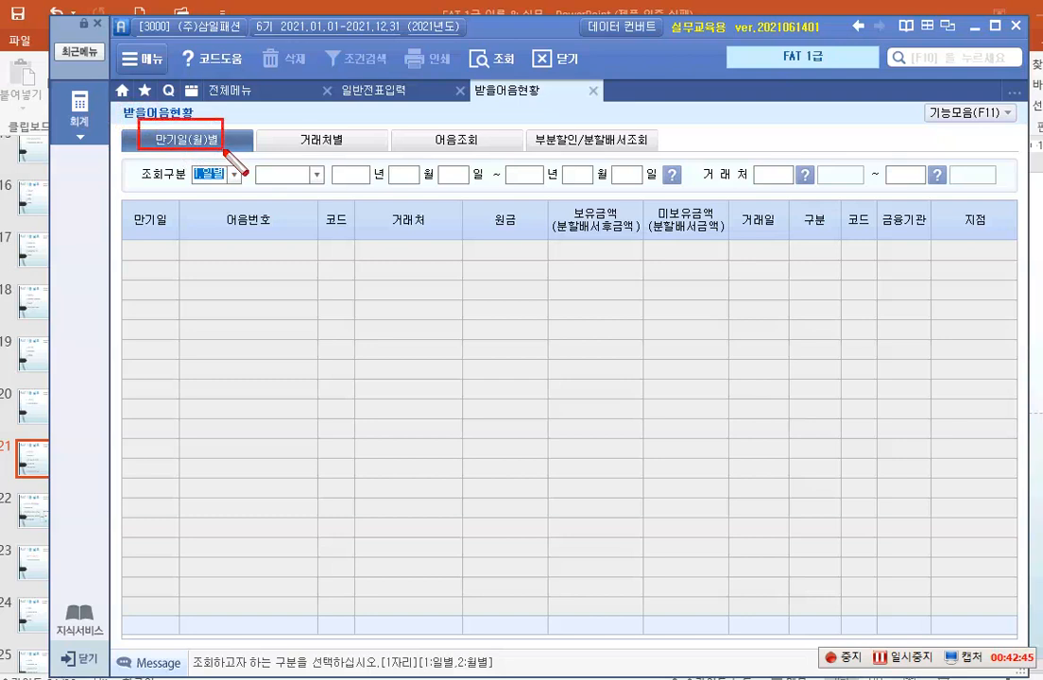
drag(288, 121, 354, 148)
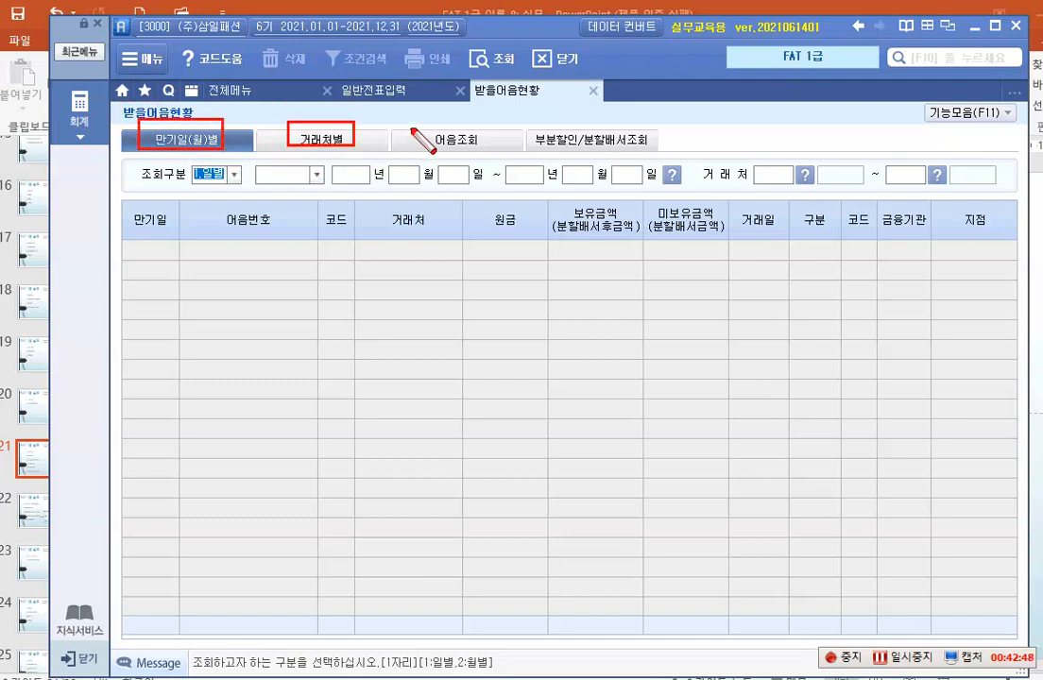
click(298, 212)
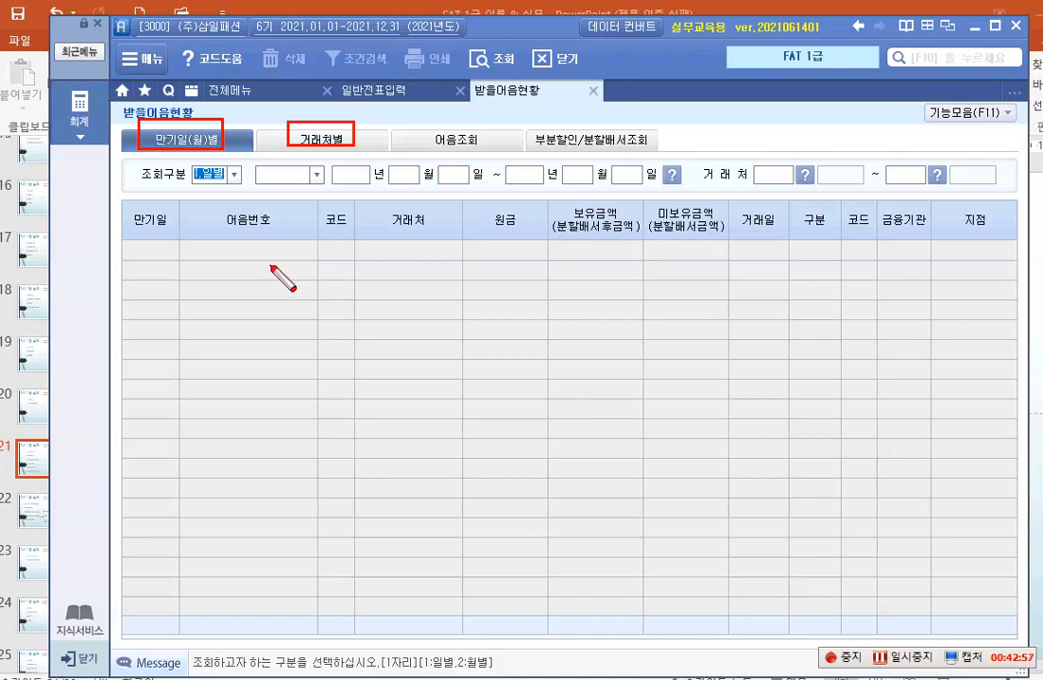
key(Escape)
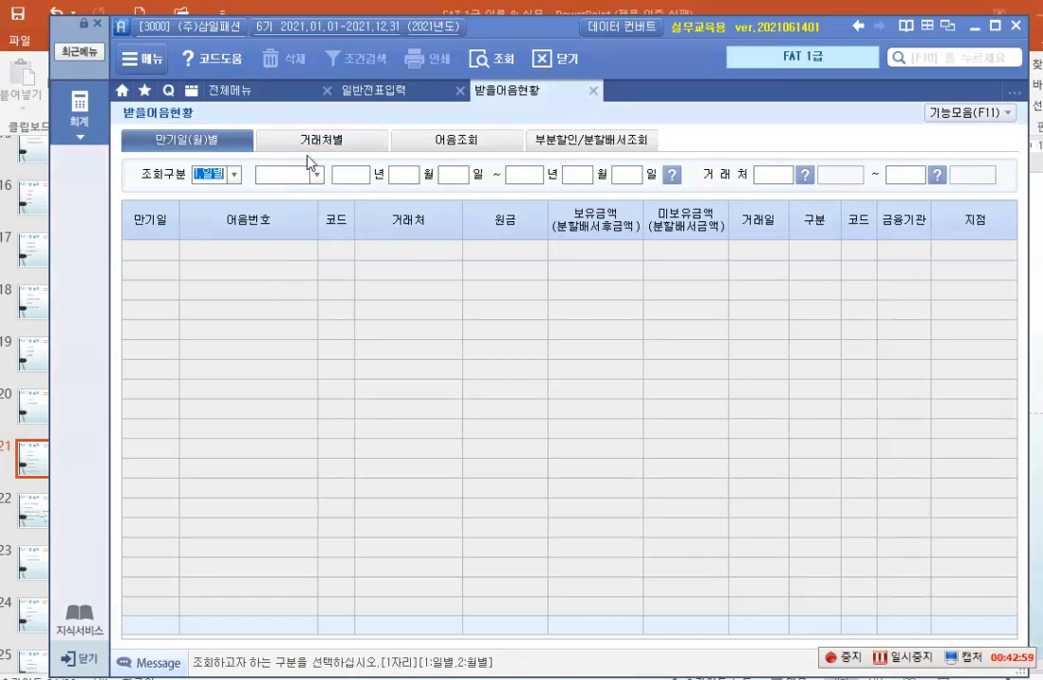
key(ctrl+2)
mouse_move(281, 123)
mouse_down()
mouse_move(338, 162)
mouse_move(363, 160)
mouse_up()
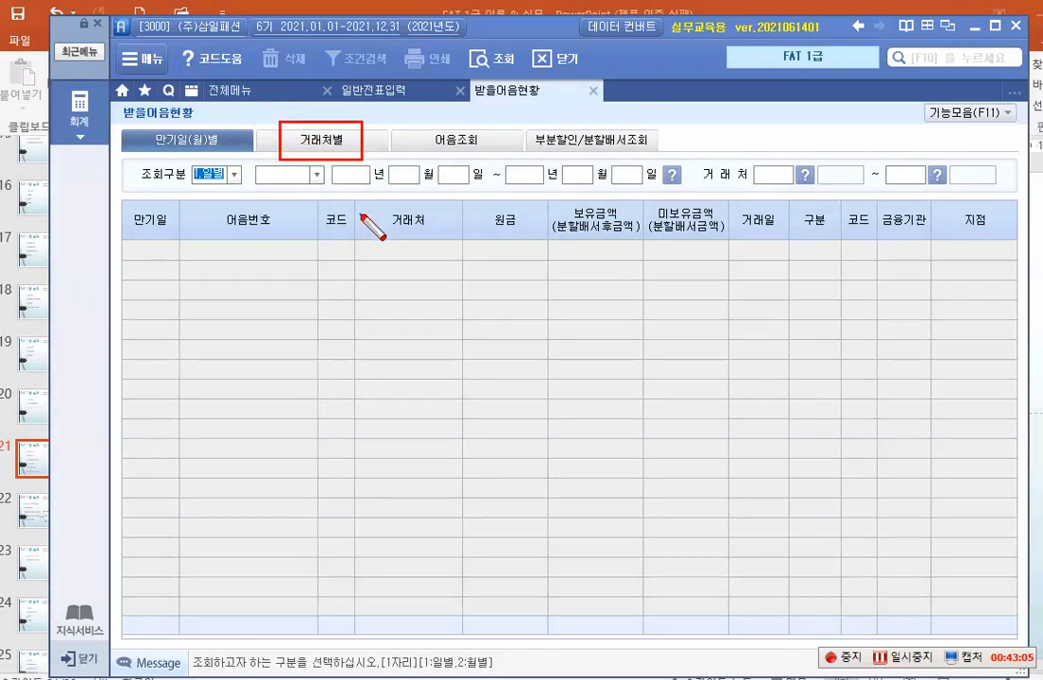
drag(139, 159, 238, 194)
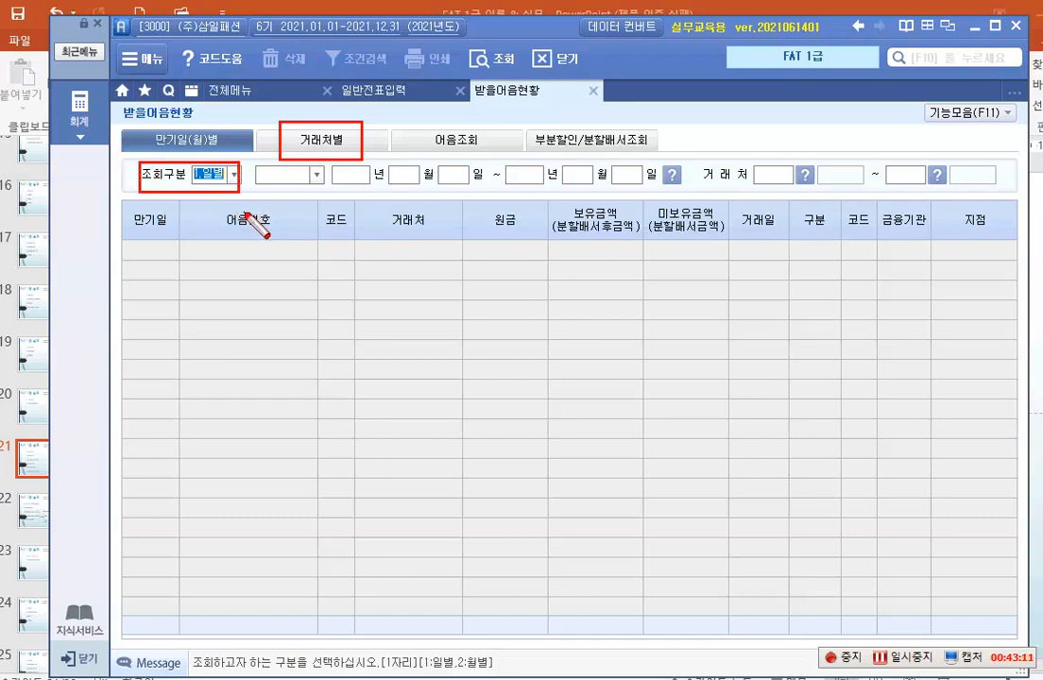
key(Escape)
click(232, 177)
click(233, 178)
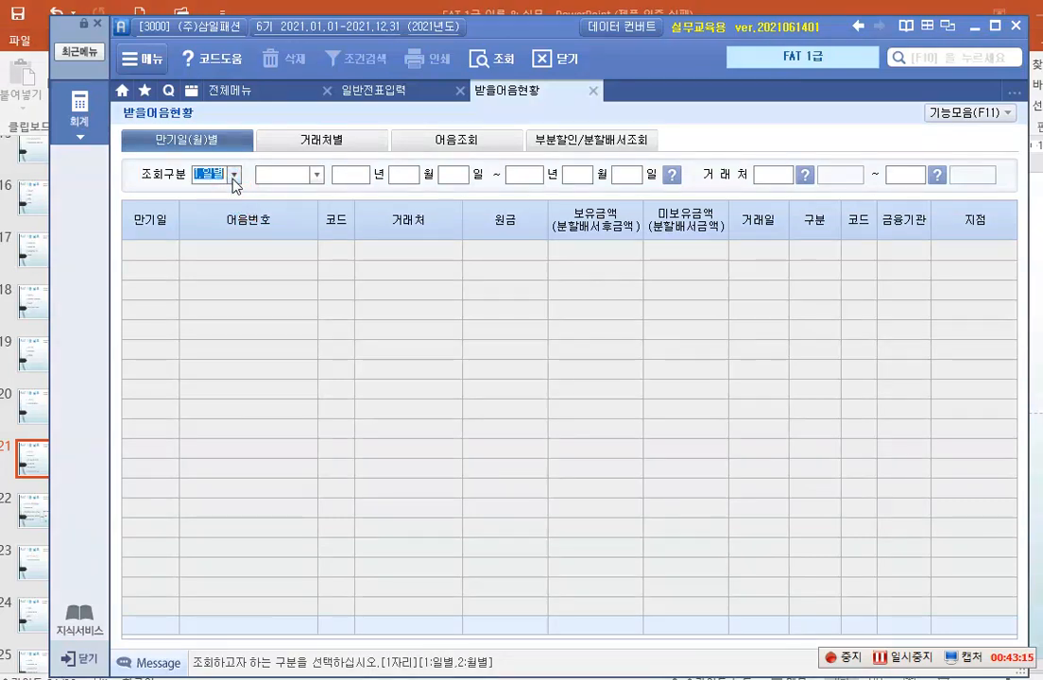
click(232, 178)
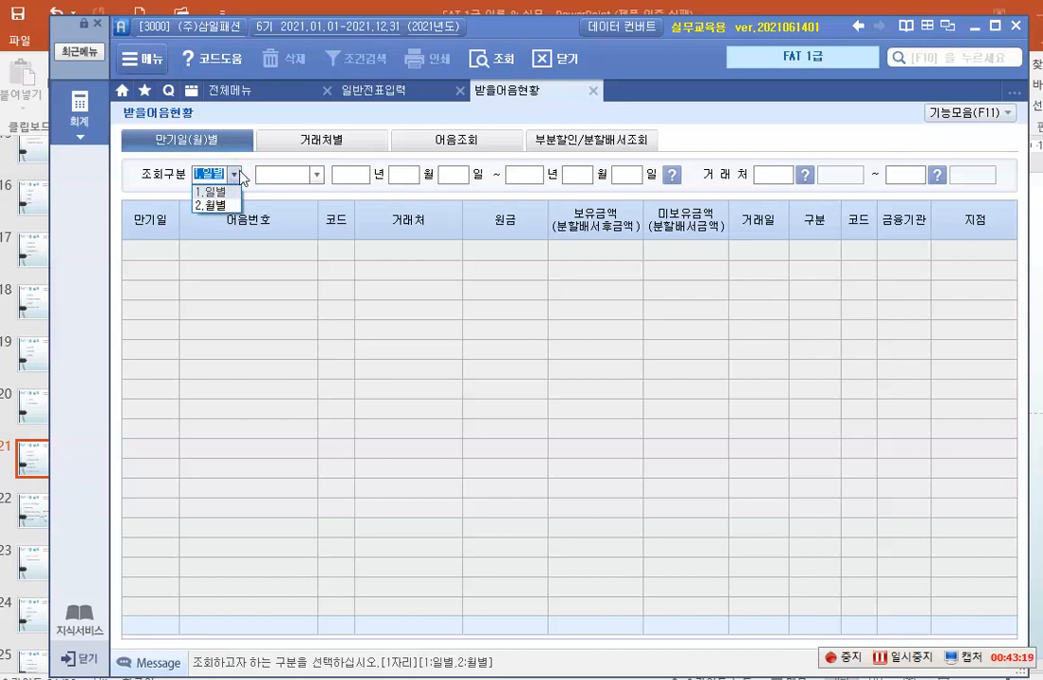
click(252, 198)
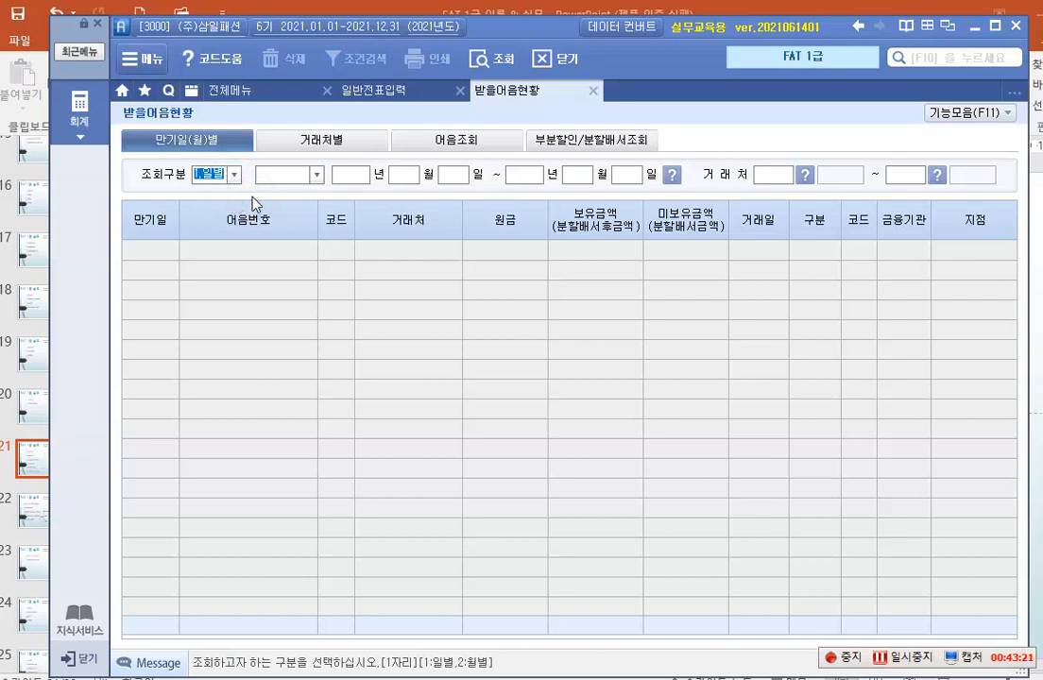
Query notes receivable by customer (거래처별) with type 1.잔액 for 2021-01-01 to 2021-06-30, covering all customers (처음 to 끝).
click(292, 151)
click(319, 142)
click(140, 207)
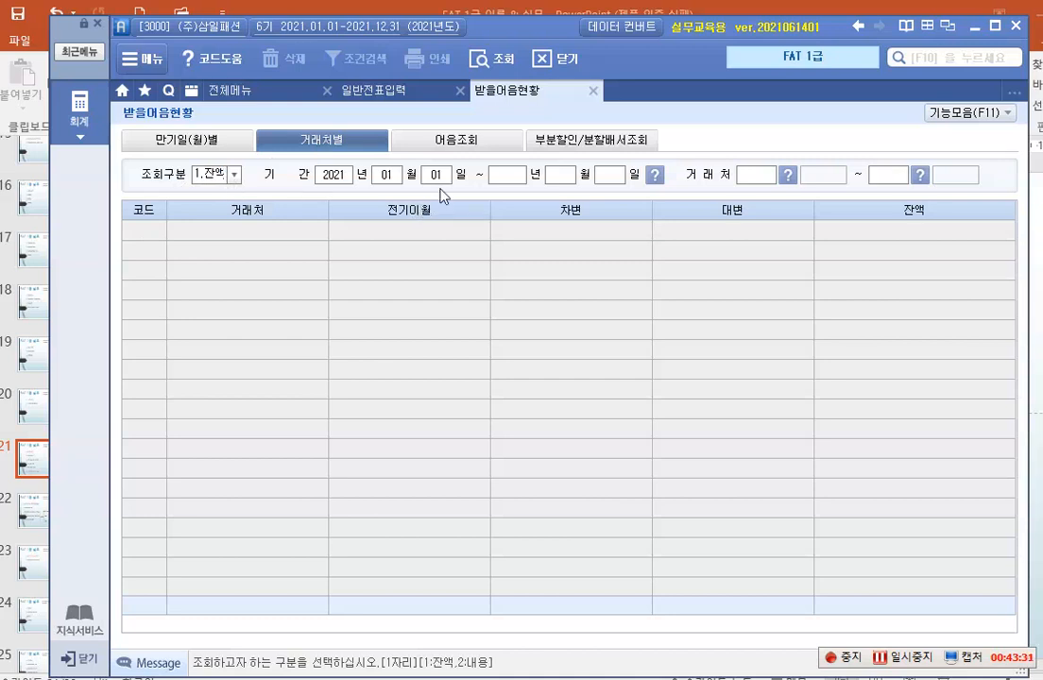
click(509, 175)
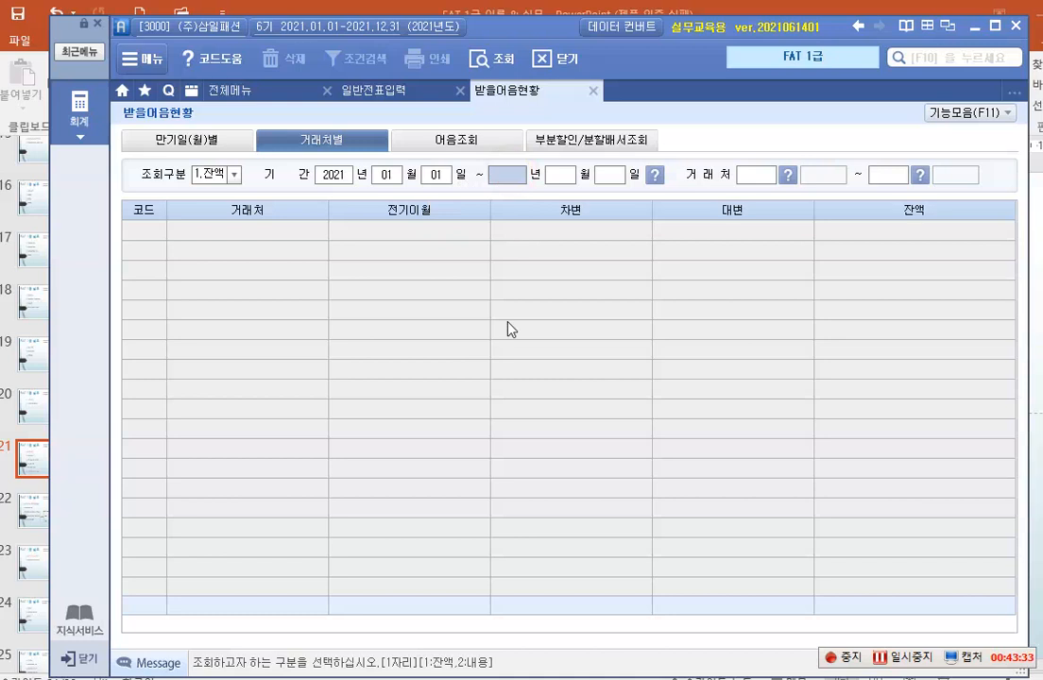
text(2021 년 )
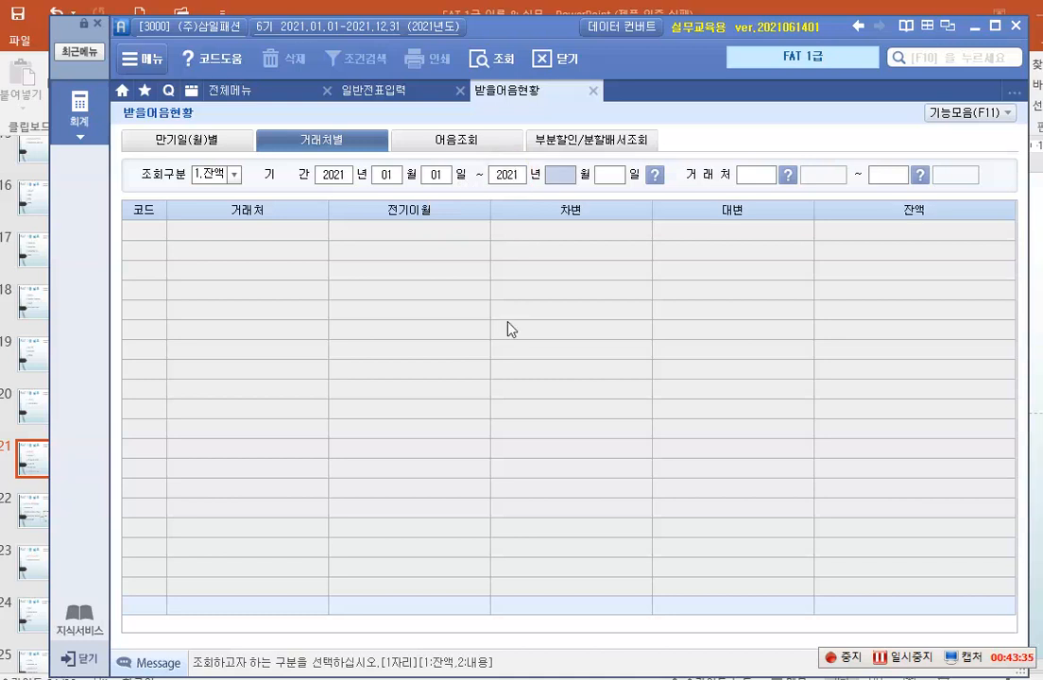
text(06 월 30 일)
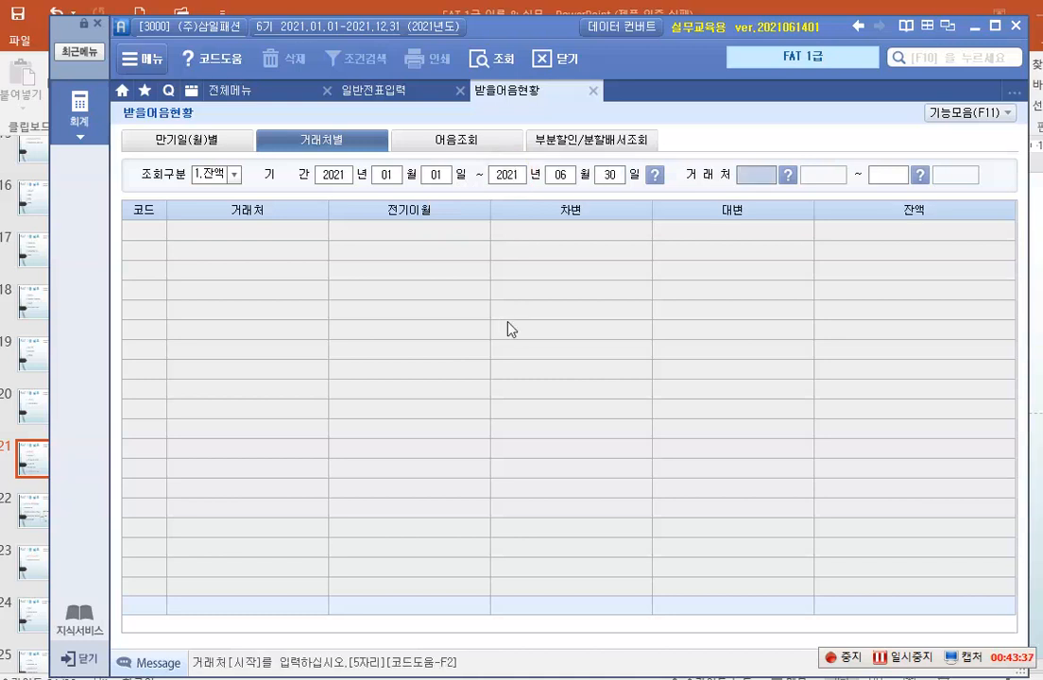
key(Return)
key(Return)
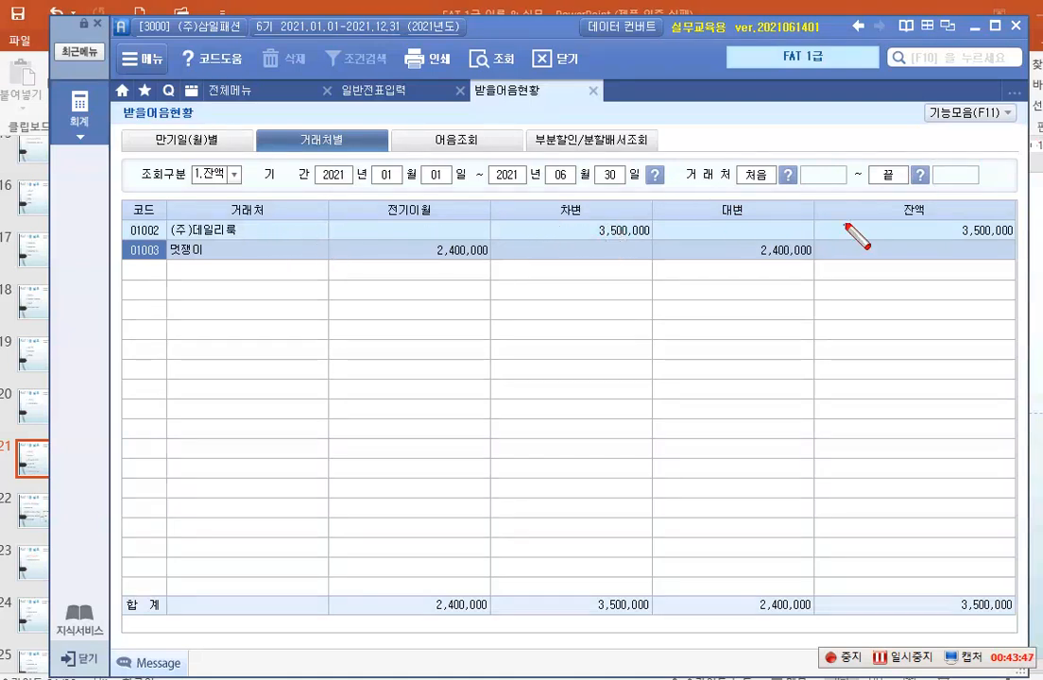
drag(931, 217, 1023, 242)
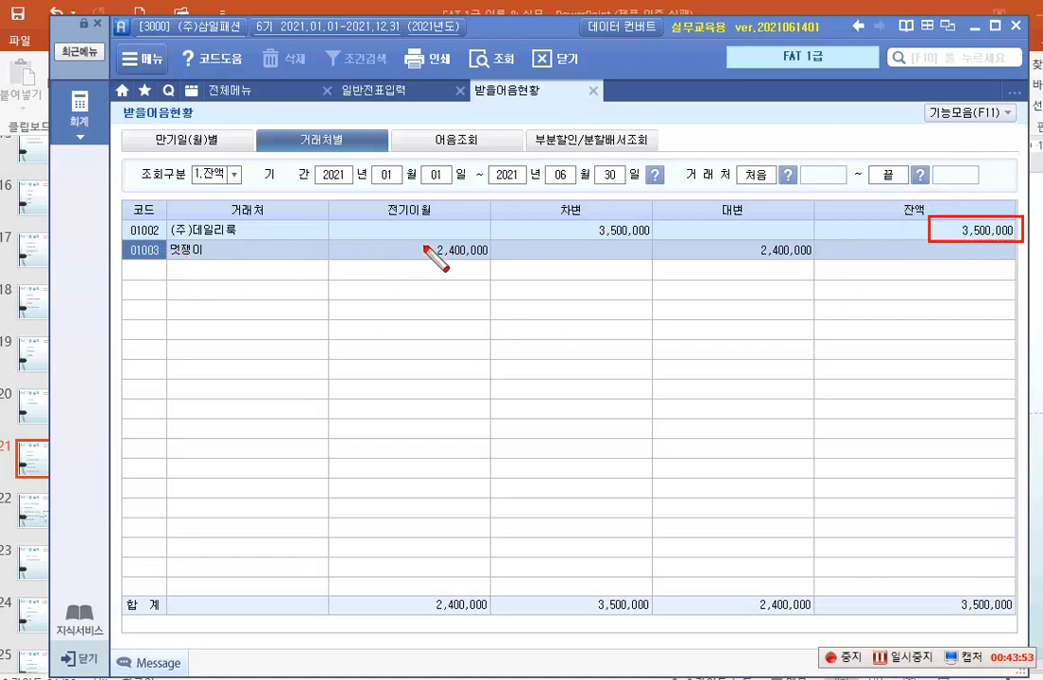
drag(421, 241, 490, 259)
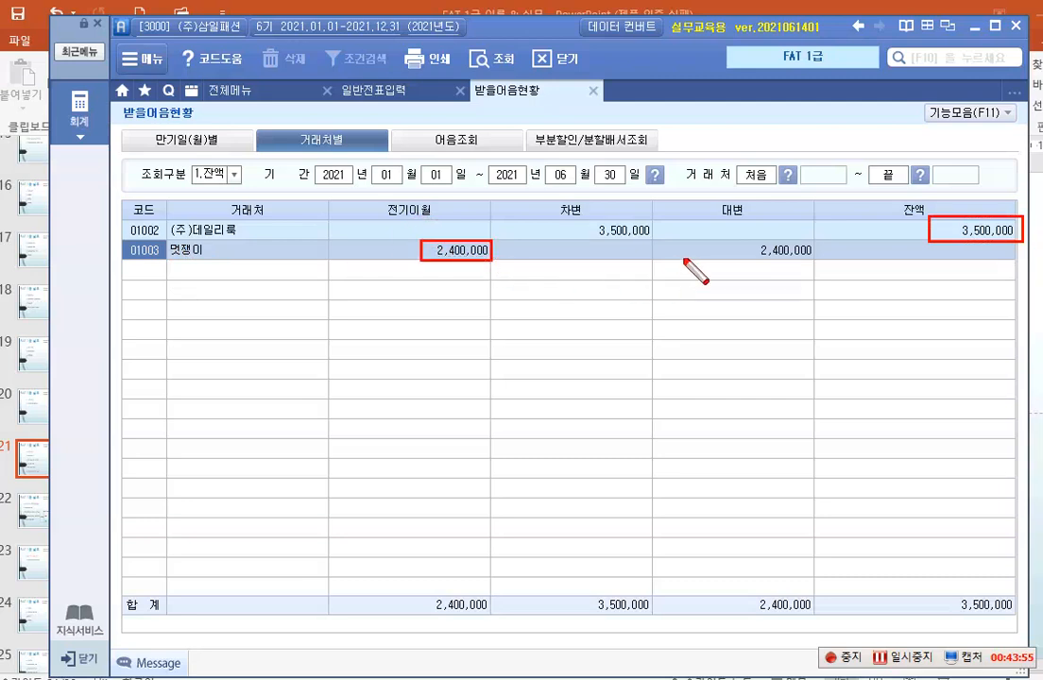
drag(739, 240, 818, 260)
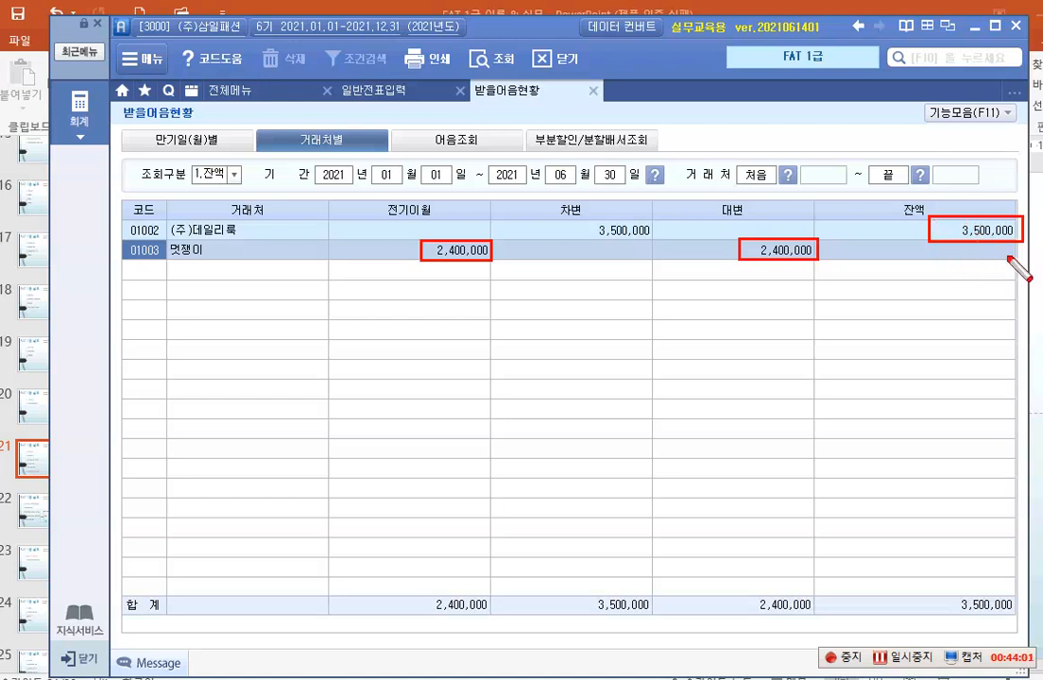
drag(115, 220, 246, 238)
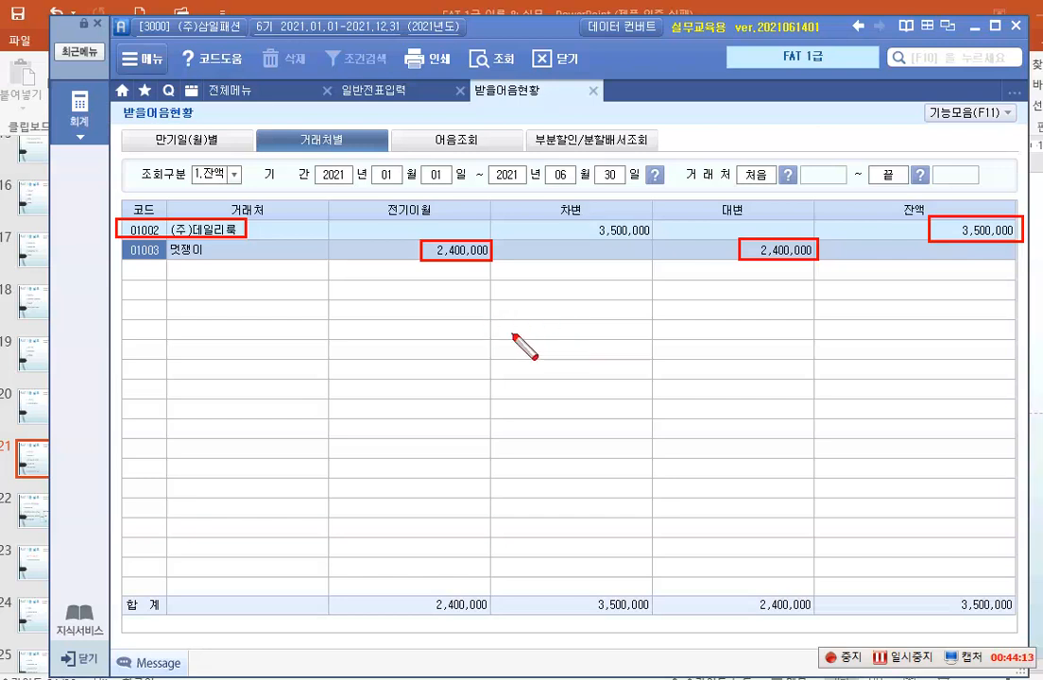
key(Escape)
Open the notes payable status report (지급어음현황) and show its by-customer (거래처별) view.
click(80, 119)
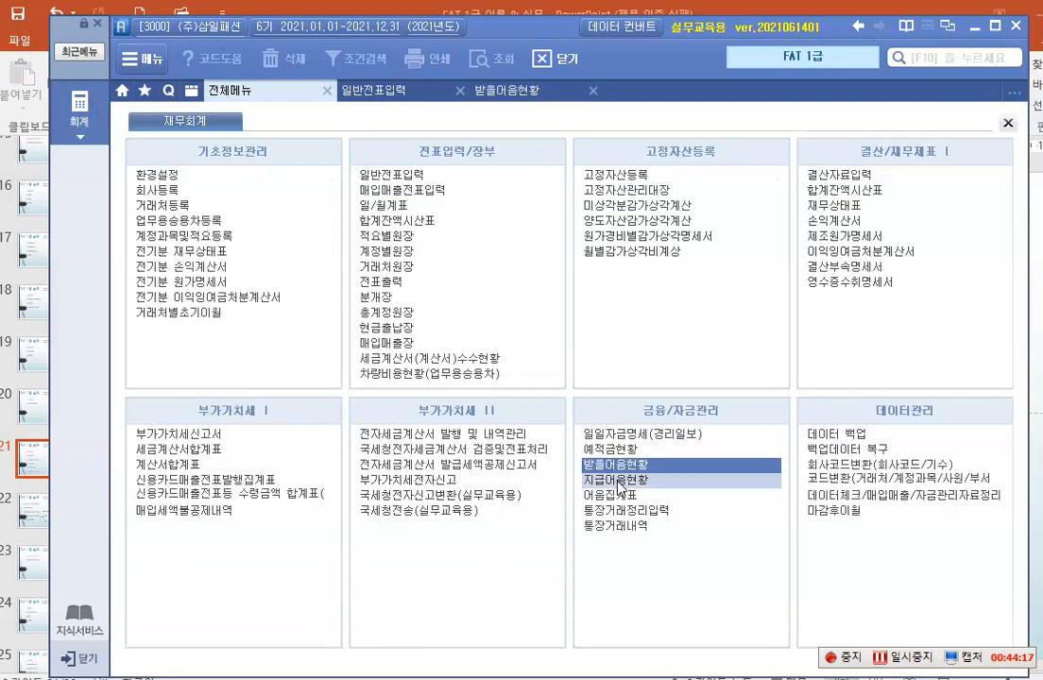
click(621, 482)
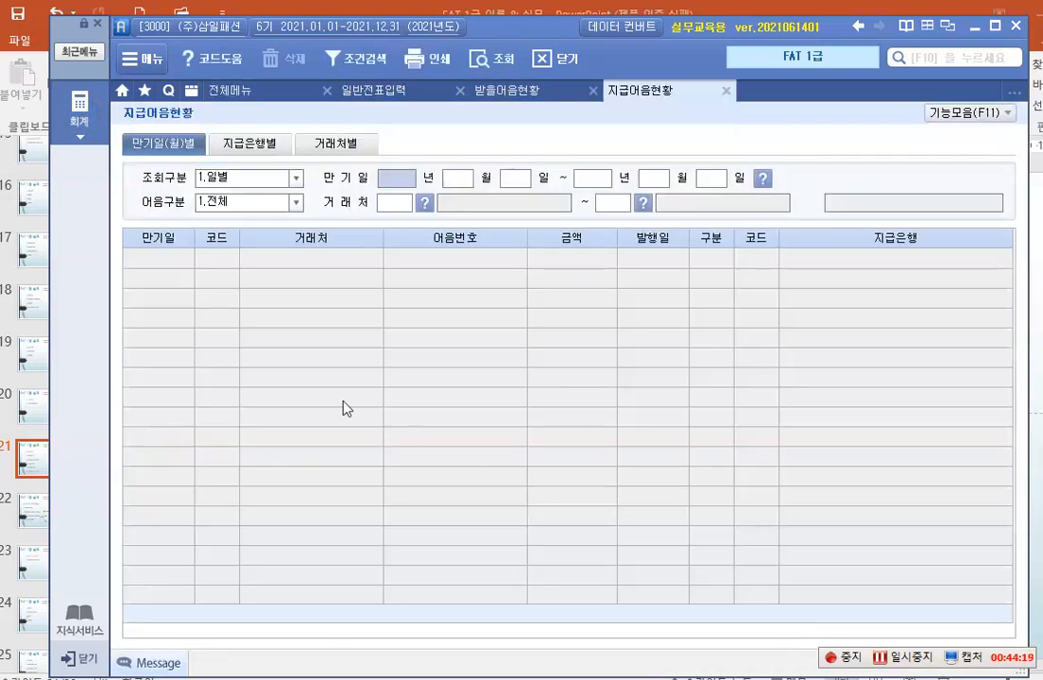
click(340, 150)
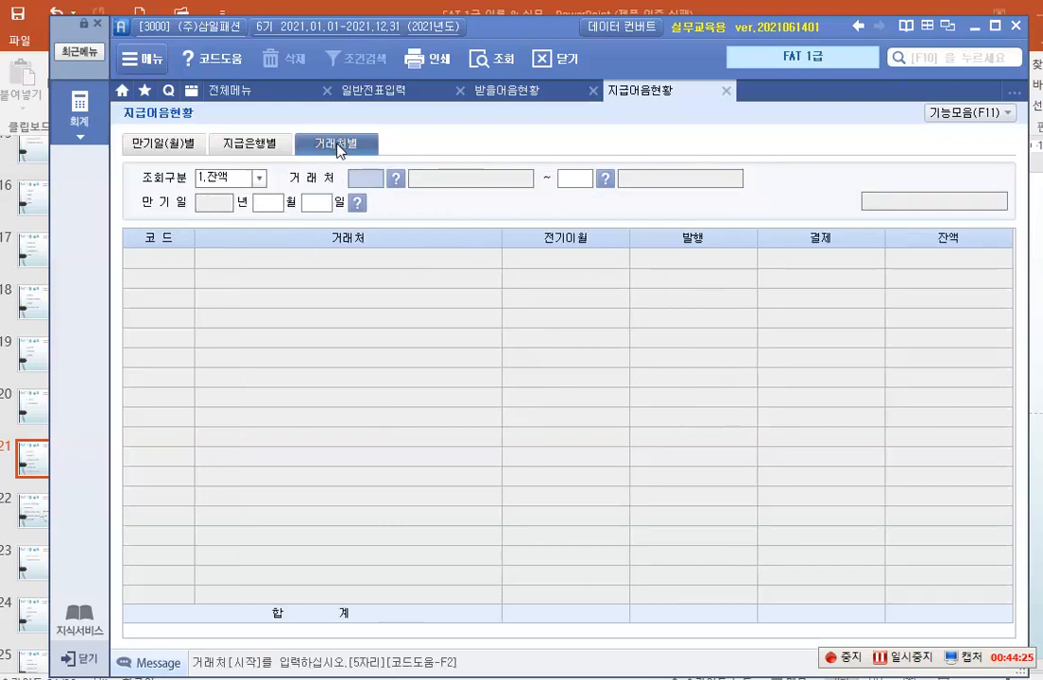
Set the notes payable query type to 2.내용 and the period to 2021-01-01 through 2021-06-30.
click(259, 179)
click(228, 210)
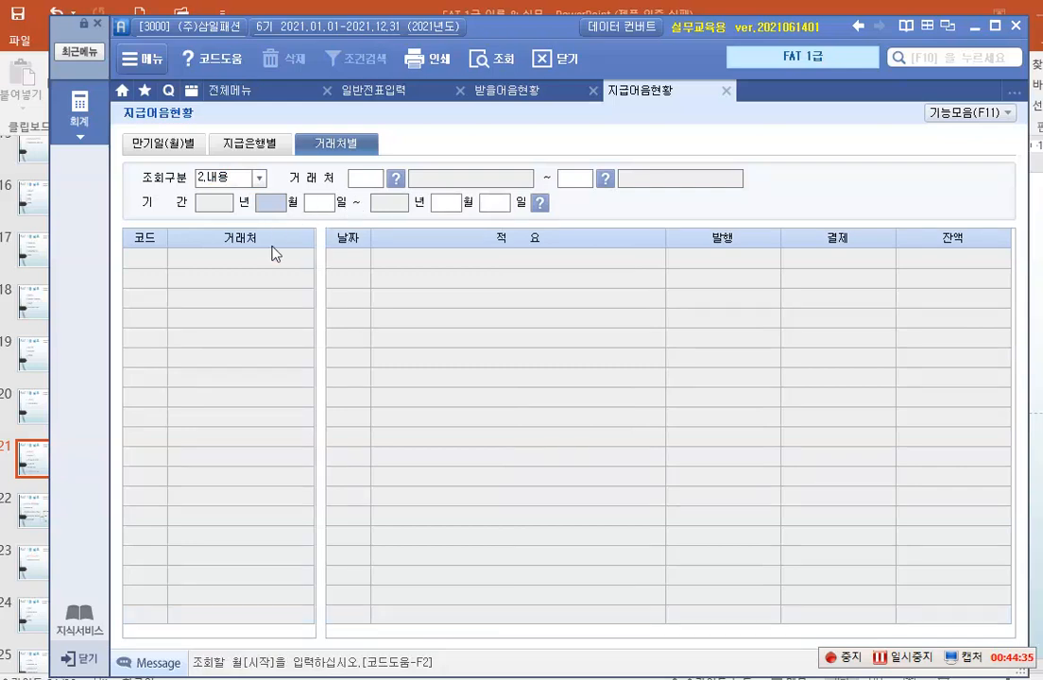
text(0)
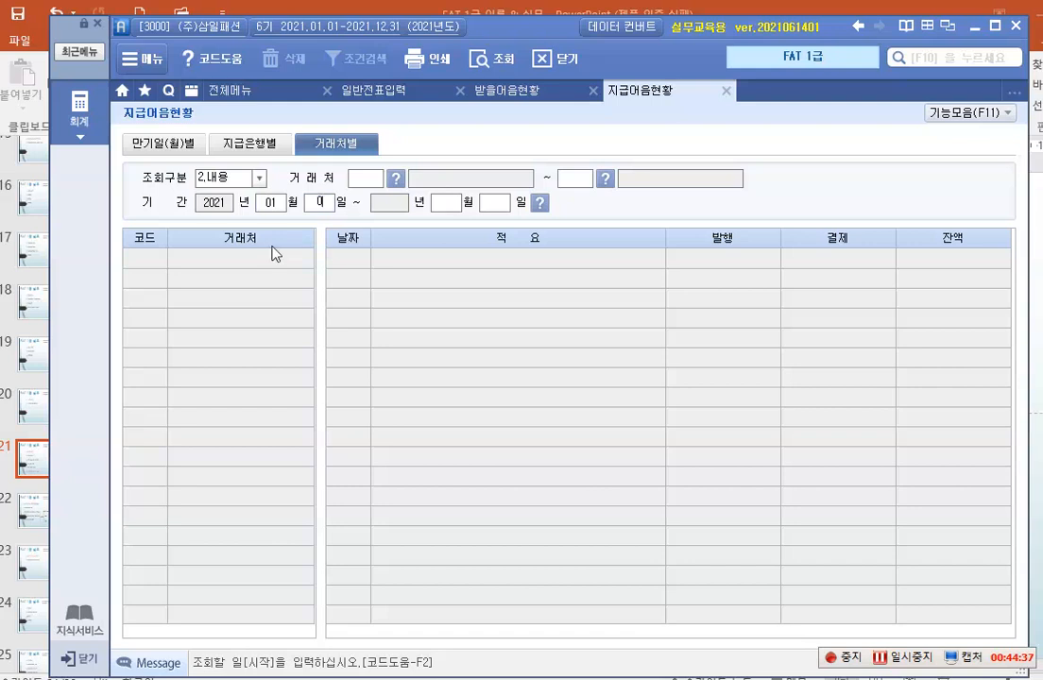
text(1010630)
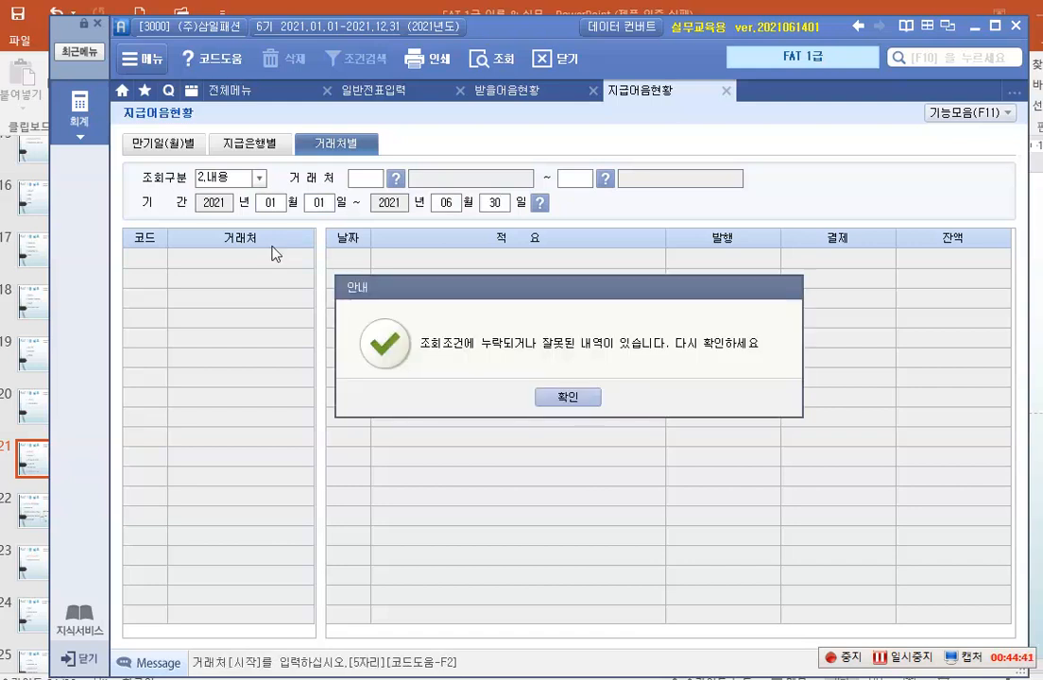
click(562, 400)
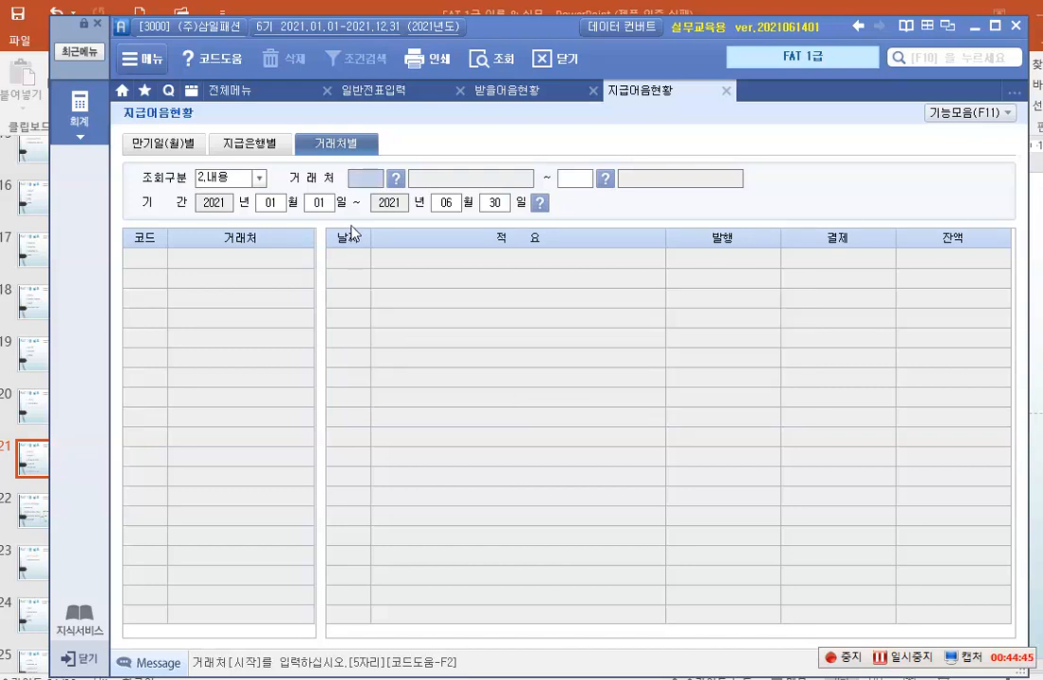
Query notes payable for all customers (처음 to 끝) and select the 06/30 issue entry of (주)신사숙녀.
click(364, 178)
key(Return)
key(Return)
key(Return)
key(Return)
key(Return)
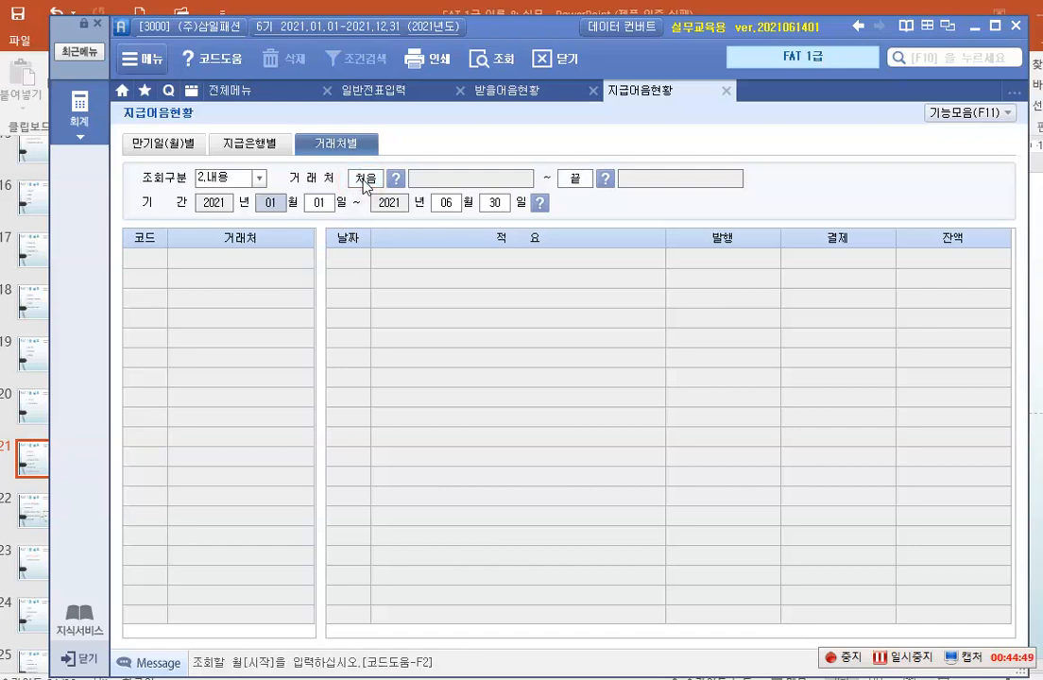
key(Return)
key(Return)
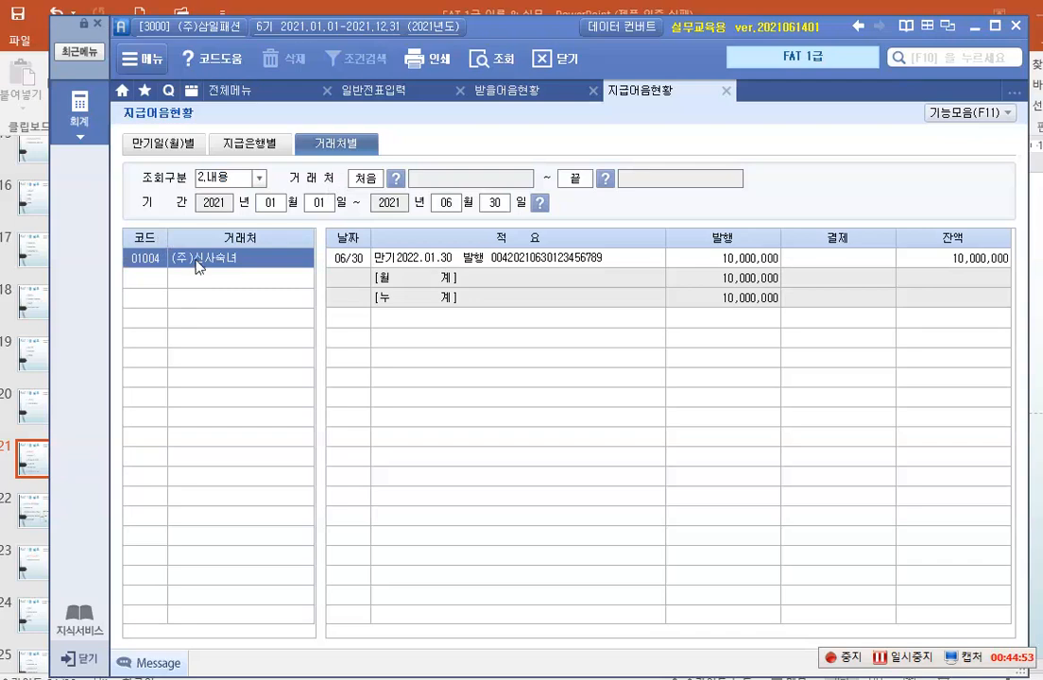
click(718, 278)
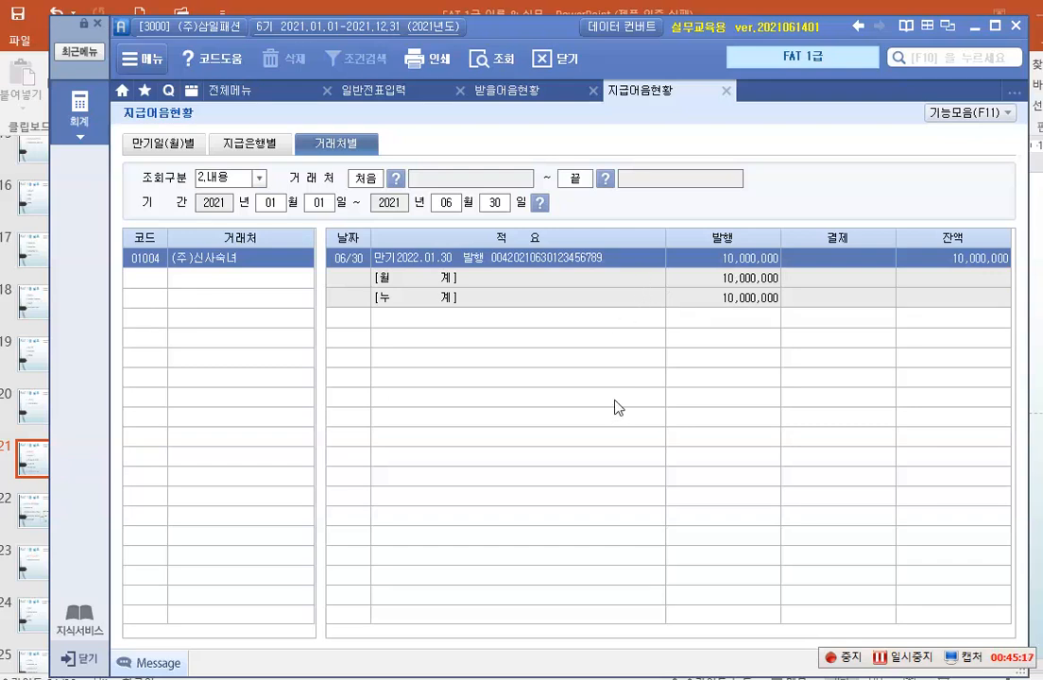
Open the notes summary report (어음집계표) and query 지급어음수불관리 with 1.수불장, all financial institutions (처음 to 끝), receipt dates 2021-01-01 to 2021-12-31.
click(66, 102)
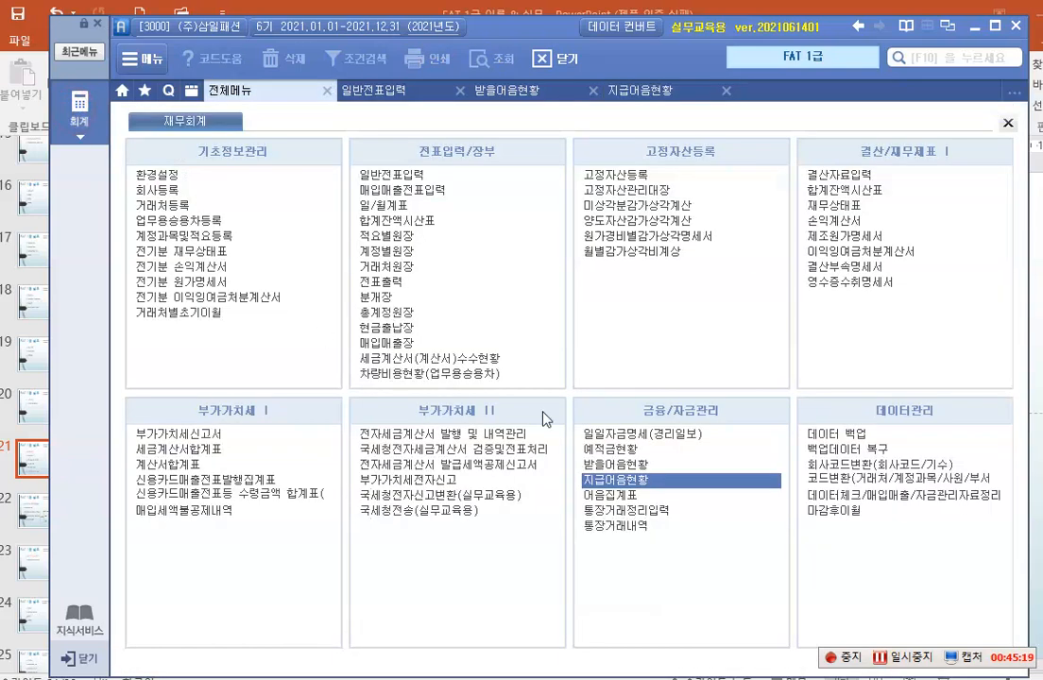
click(624, 495)
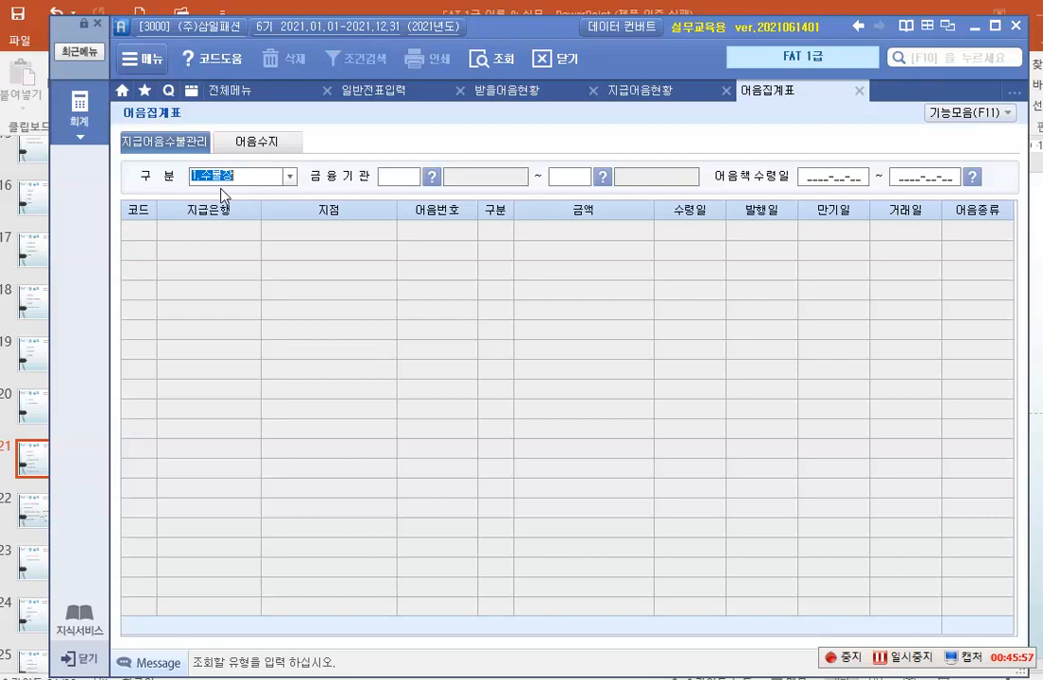
key(Return)
key(Return)
key(Return)
key(Return)
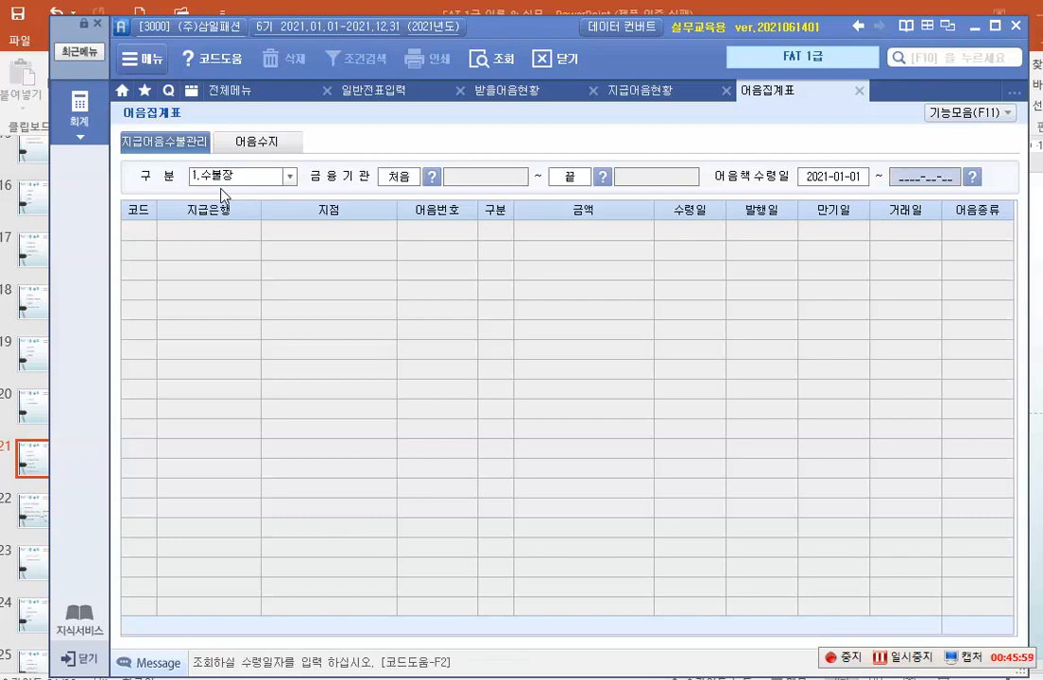
key(Return)
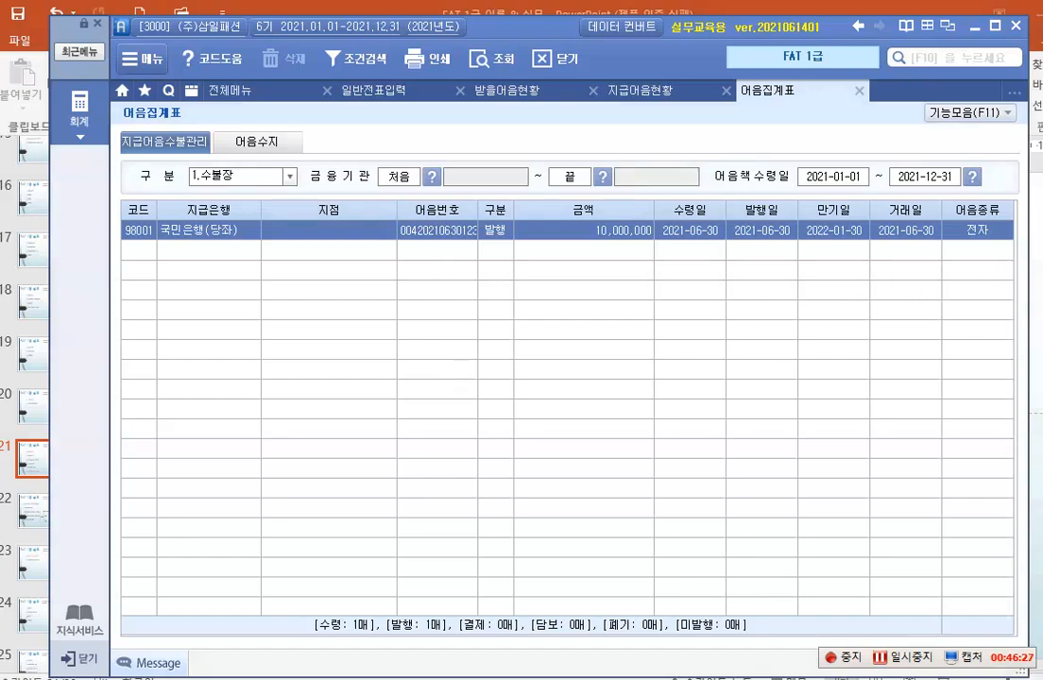
drag(303, 584, 768, 654)
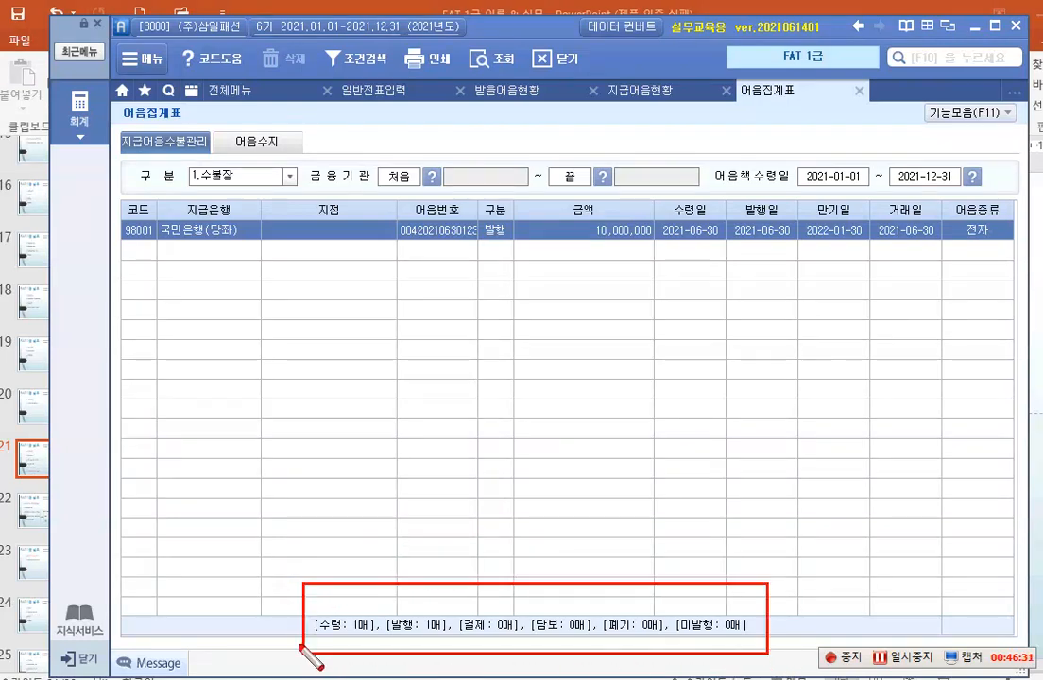
drag(315, 611, 455, 654)
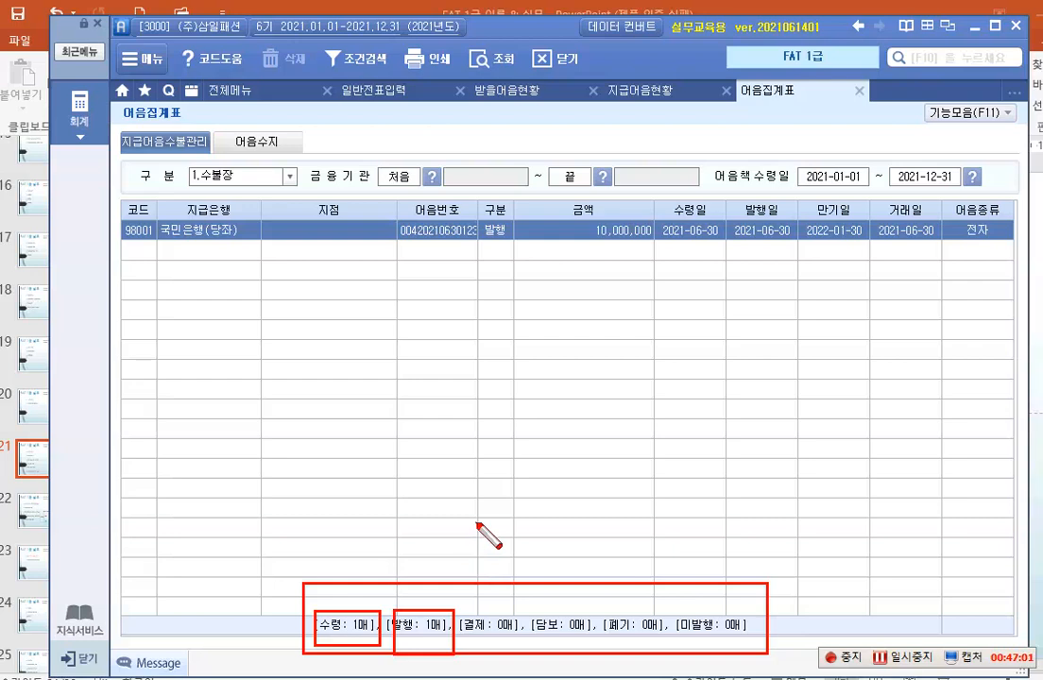
key(Escape)
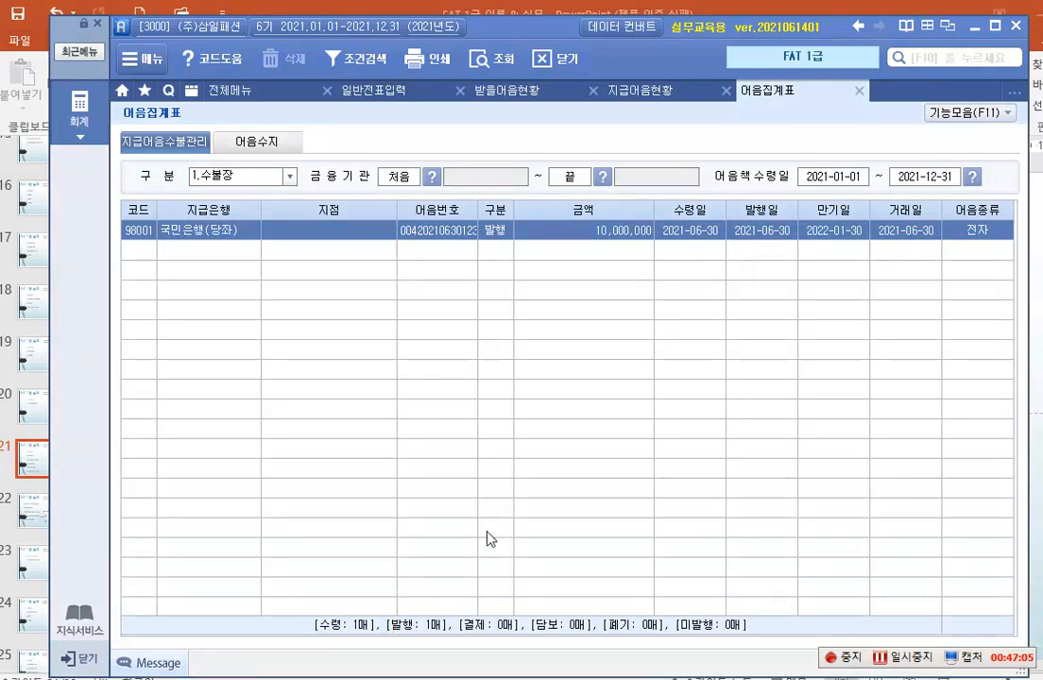
Open the daily funds report (일일자금명세(경리일보)) and query 2021-06-30 with 자금항목 and 일일거래 구분 both at 0.전체.
click(79, 107)
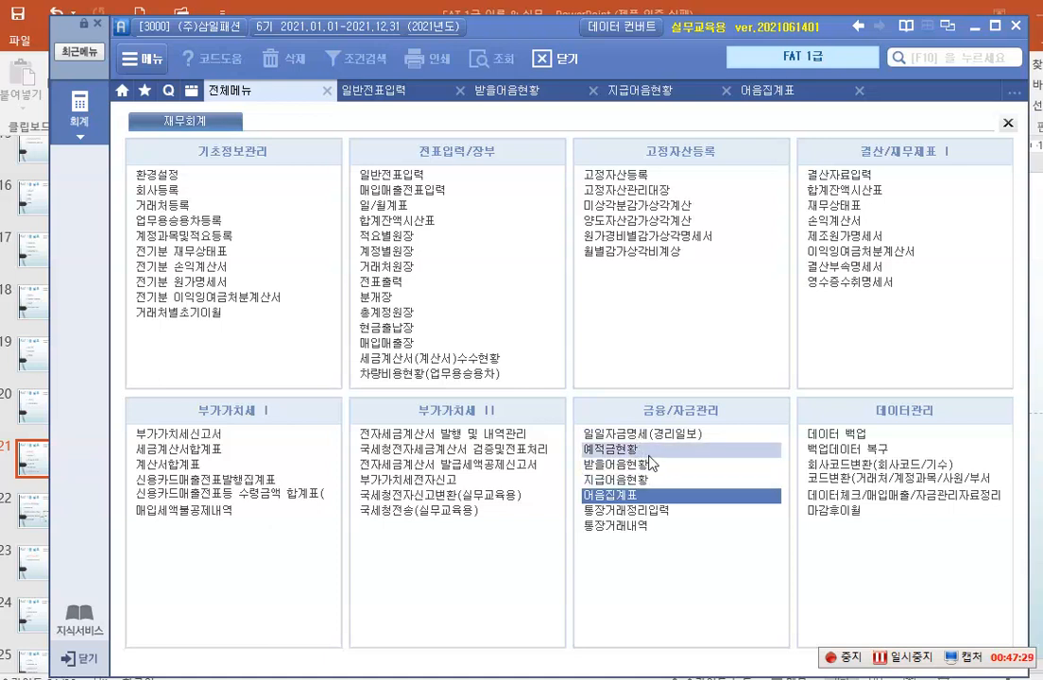
click(638, 497)
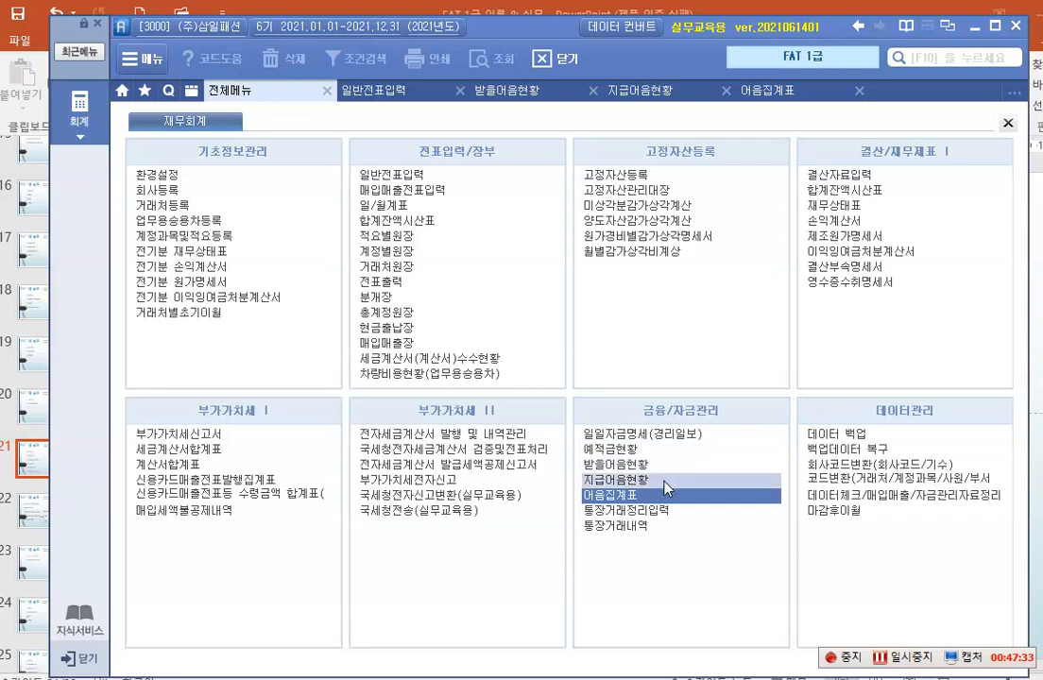
click(637, 437)
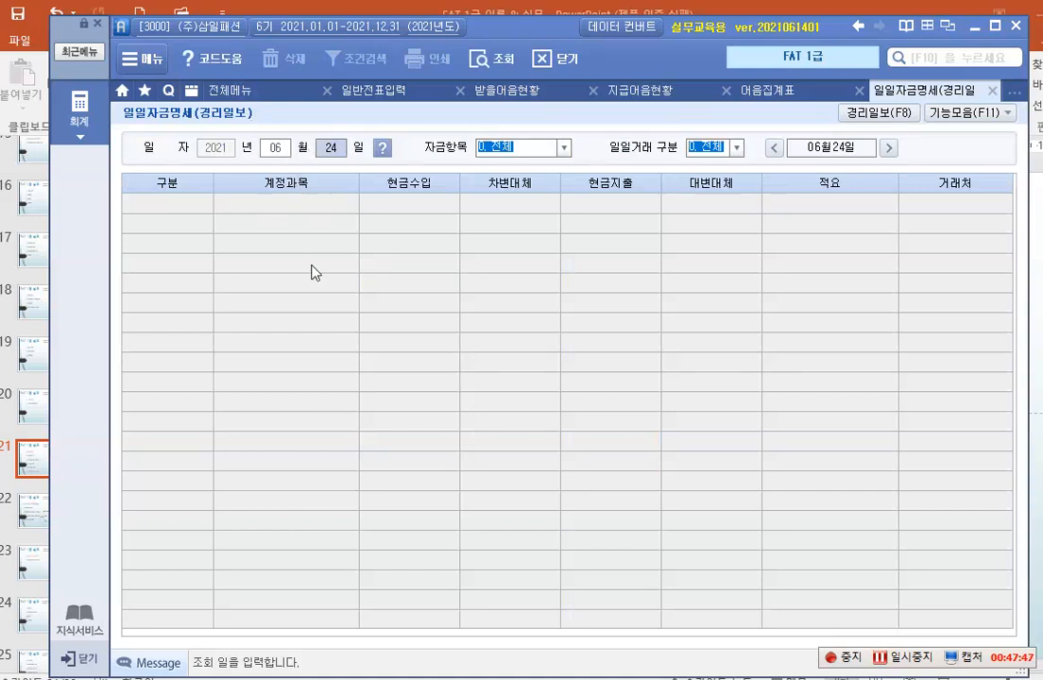
text(30)
key(Return)
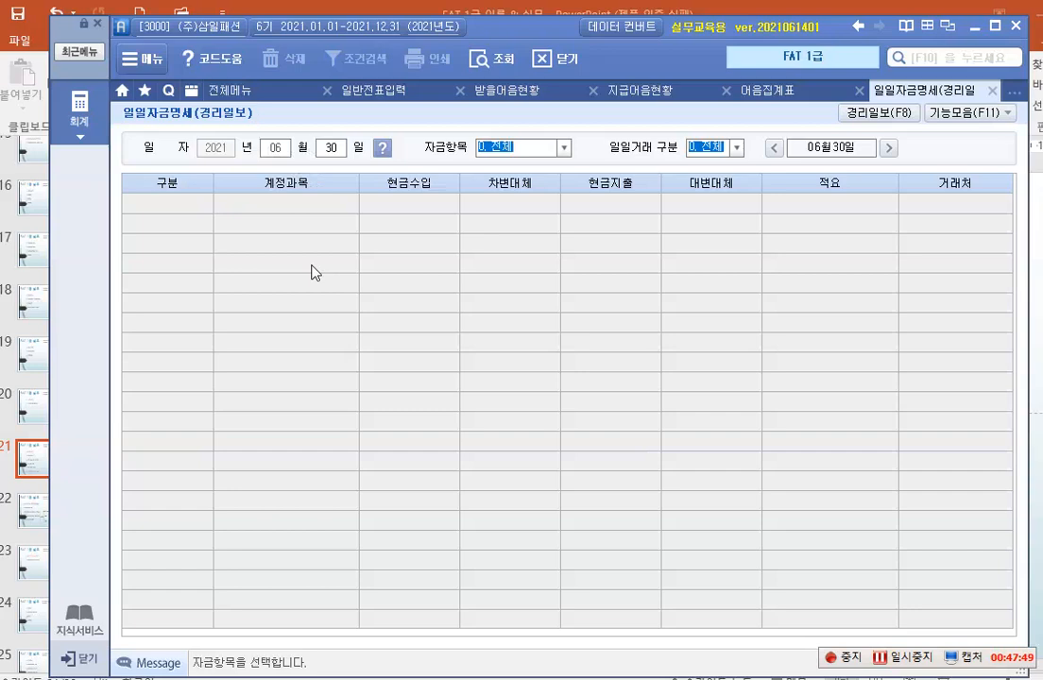
key(Return)
key(Return)
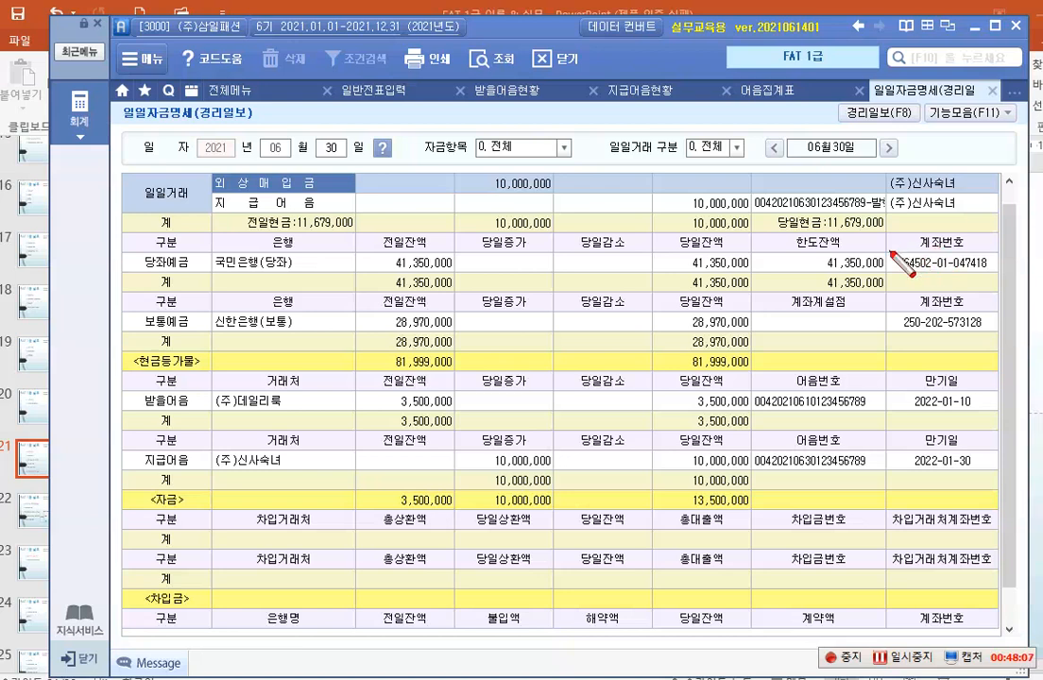
Examine the previous-day and same-day cash, checking and ordinary deposits, and notes receivable and payable lines in the daily funds report.
click(217, 213)
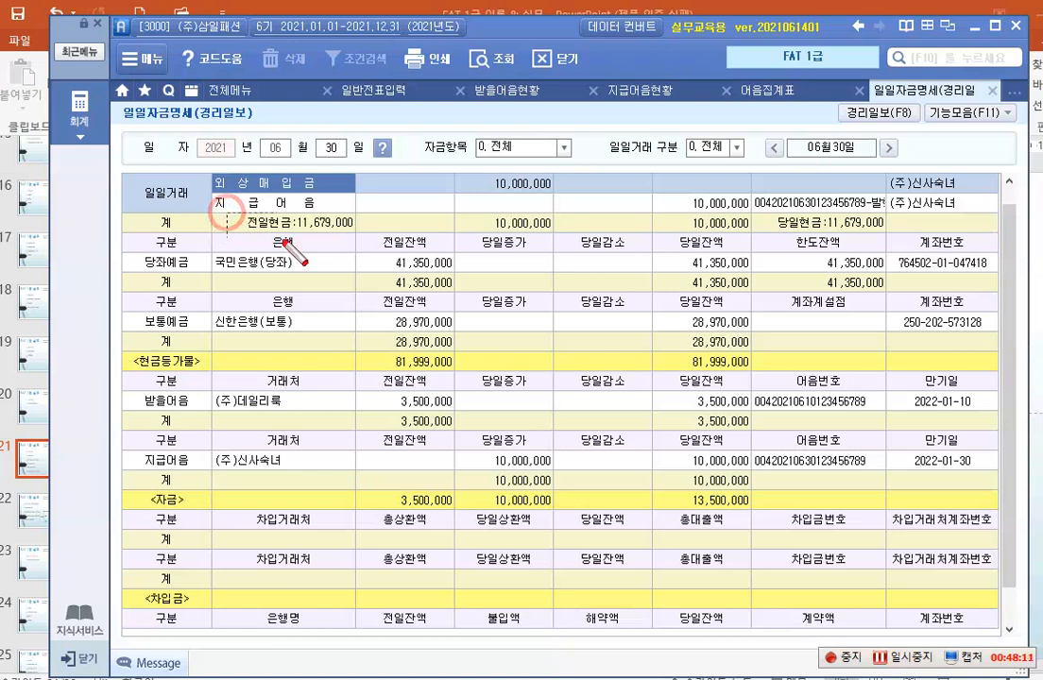
drag(364, 236, 363, 233)
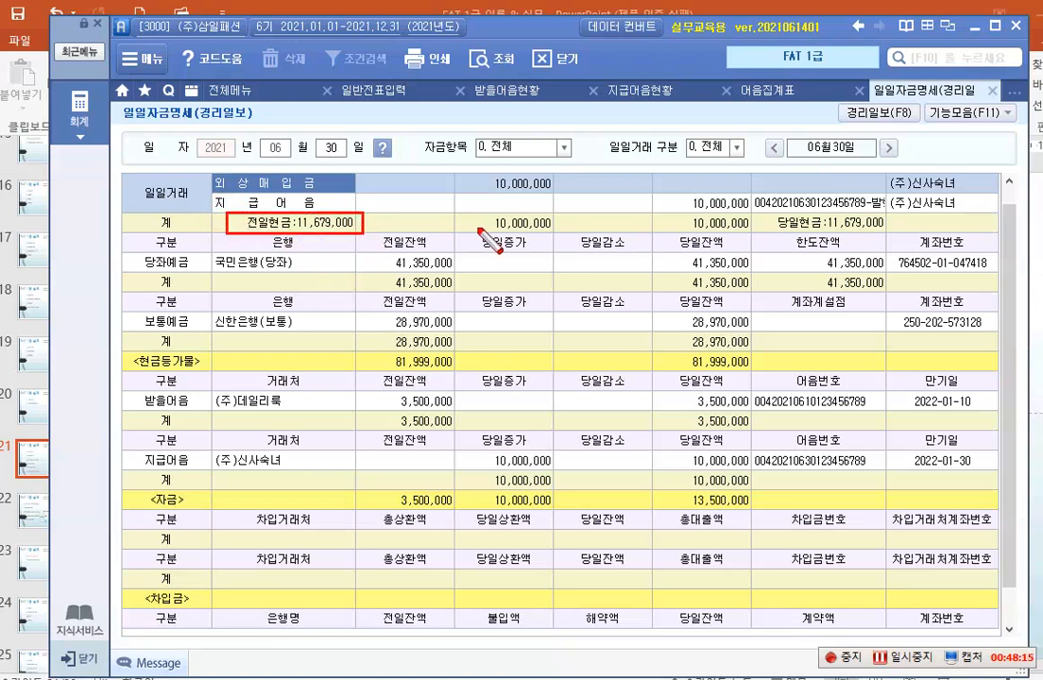
drag(766, 216, 900, 234)
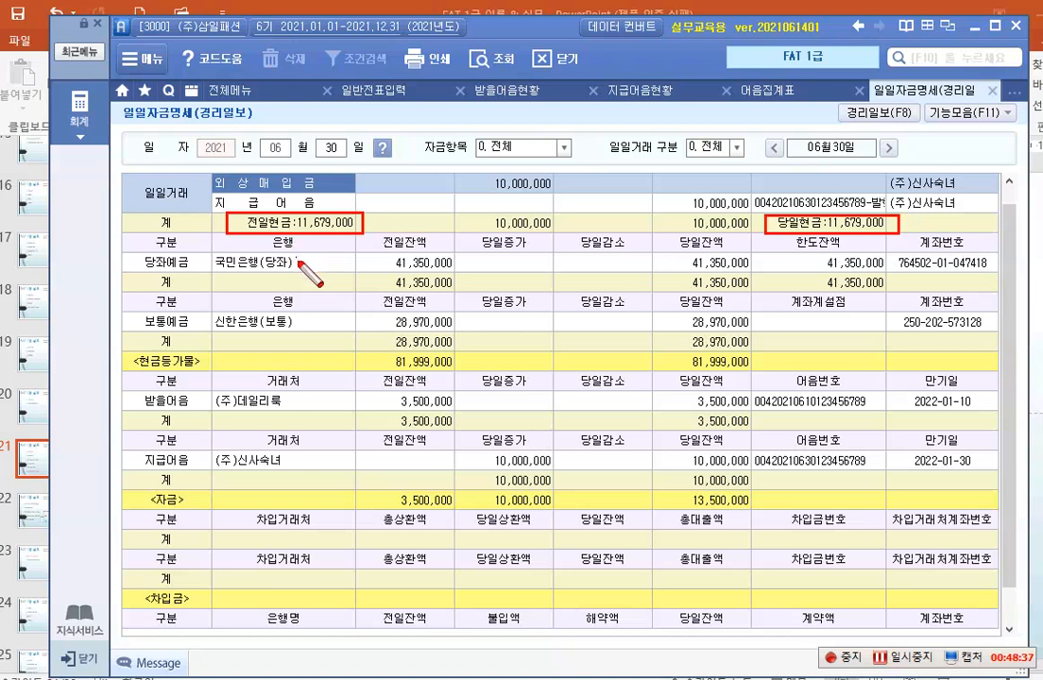
mouse_move(133, 254)
mouse_down()
mouse_move(173, 282)
mouse_move(360, 274)
mouse_up()
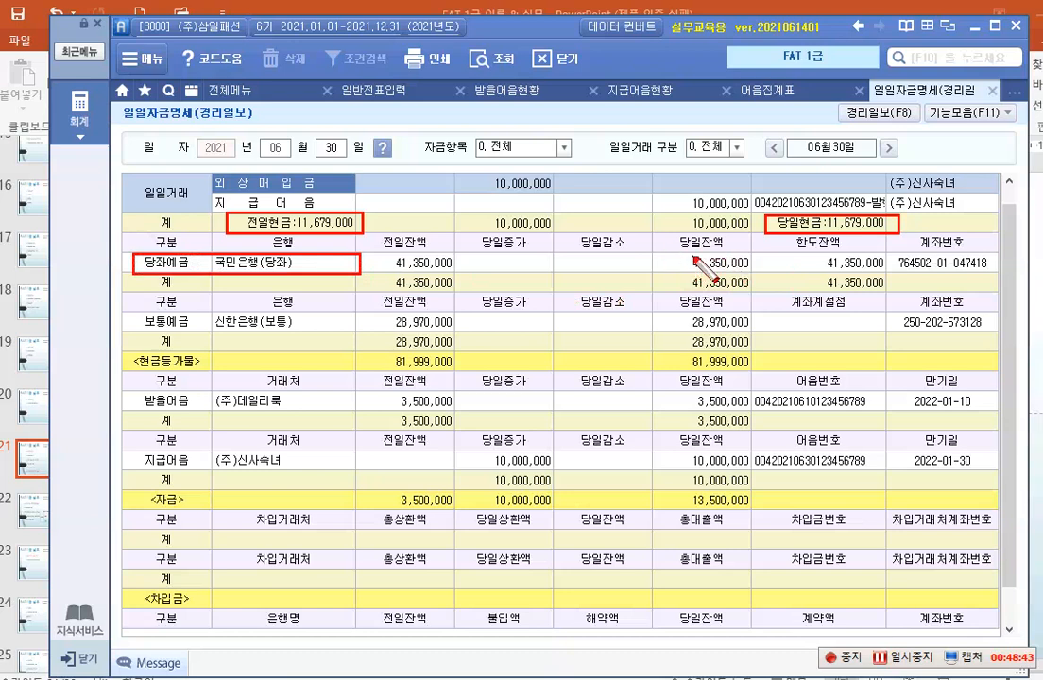
mouse_move(652, 253)
mouse_down()
mouse_move(812, 278)
mouse_move(992, 274)
mouse_up()
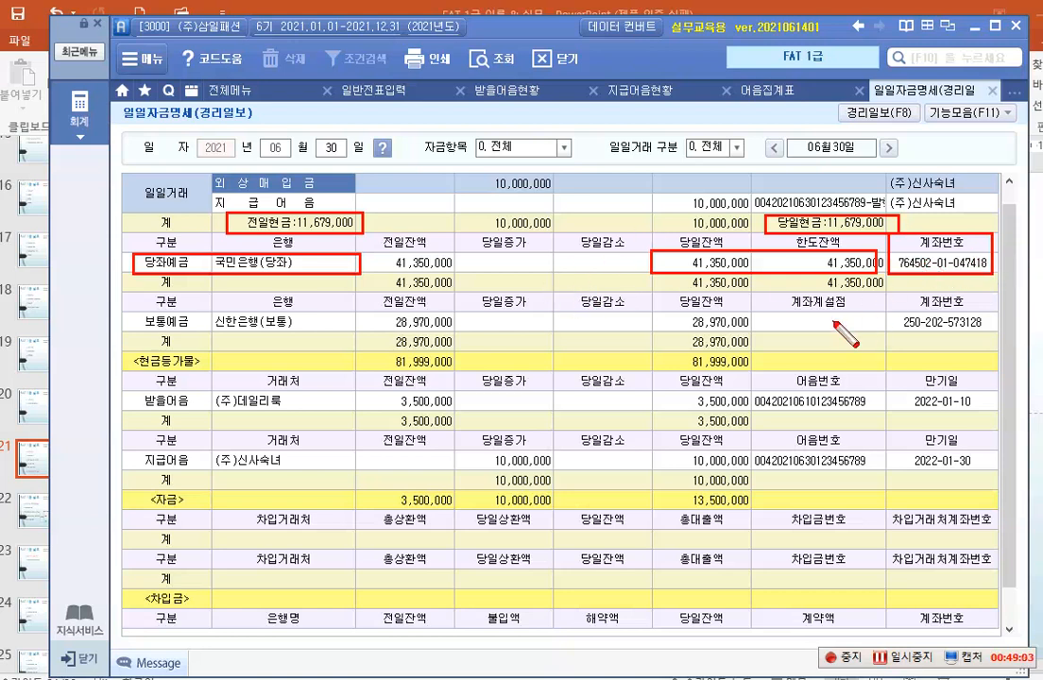
drag(129, 306, 364, 334)
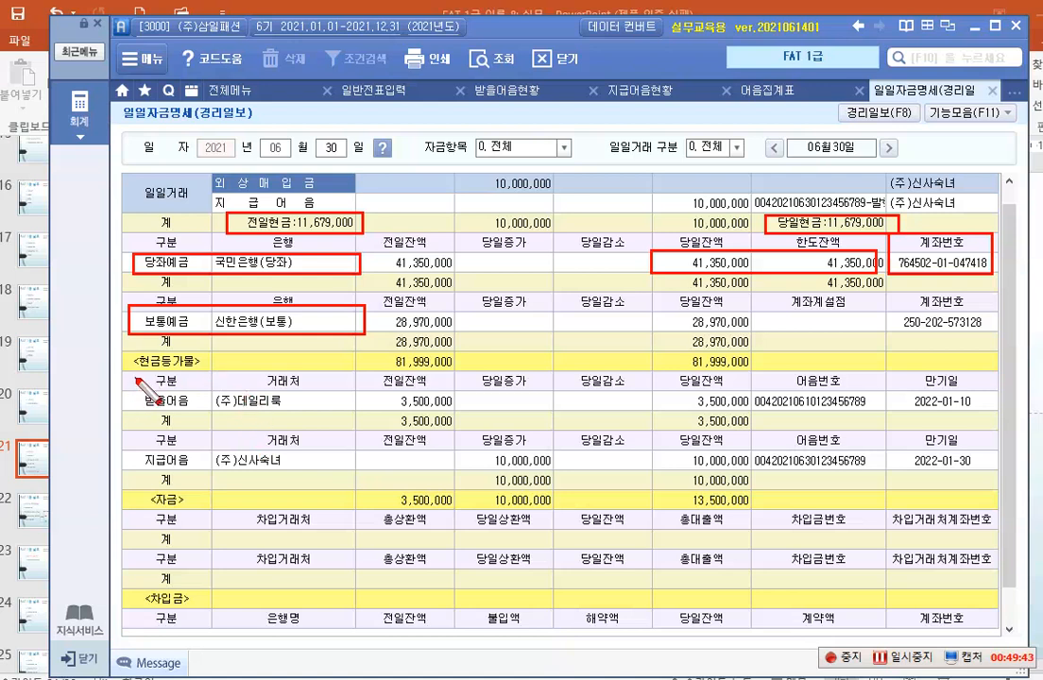
drag(358, 417, 352, 419)
drag(134, 447, 357, 477)
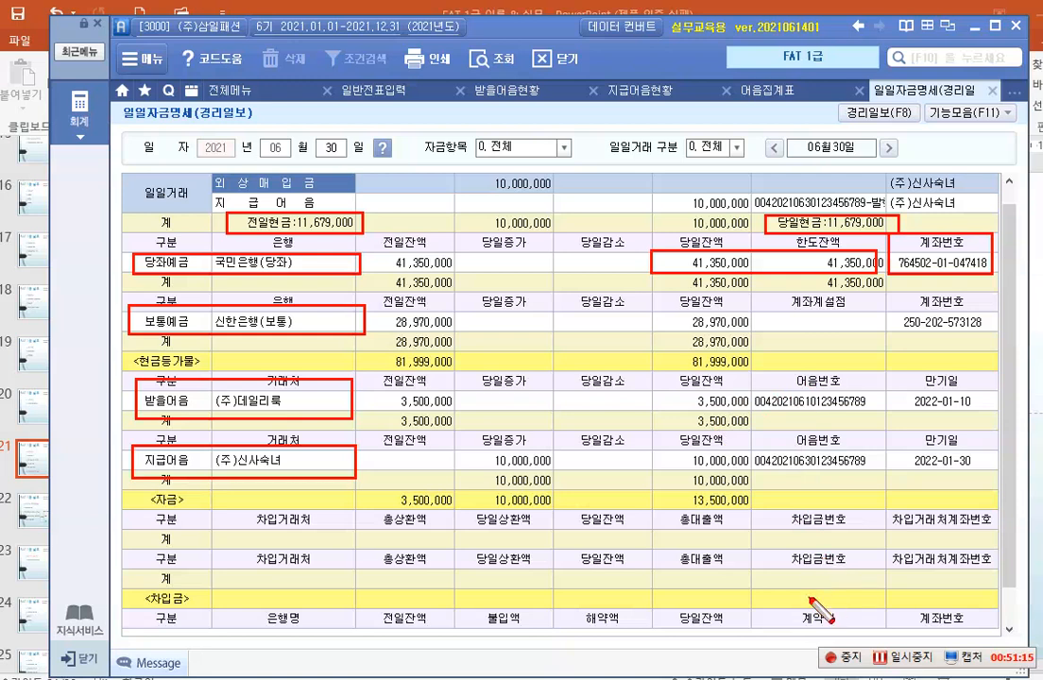
key(Escape)
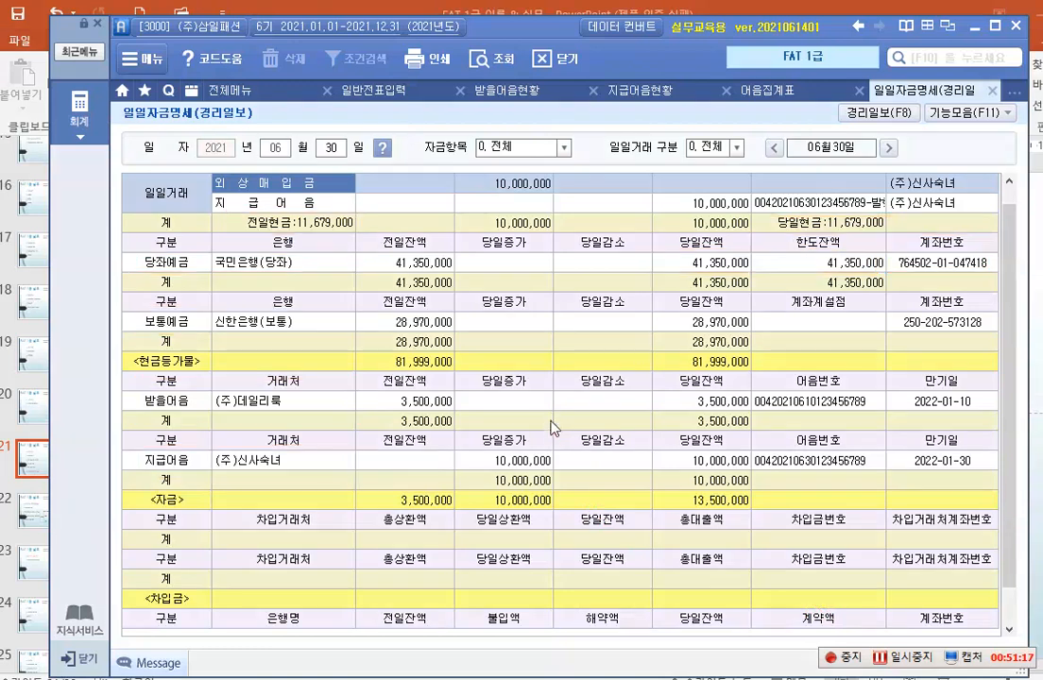
click(633, 342)
Return to the full menu (전체메뉴) and look over the 일반전표입력 and 매입매출전표입력 items under 전표입력/장부.
click(78, 116)
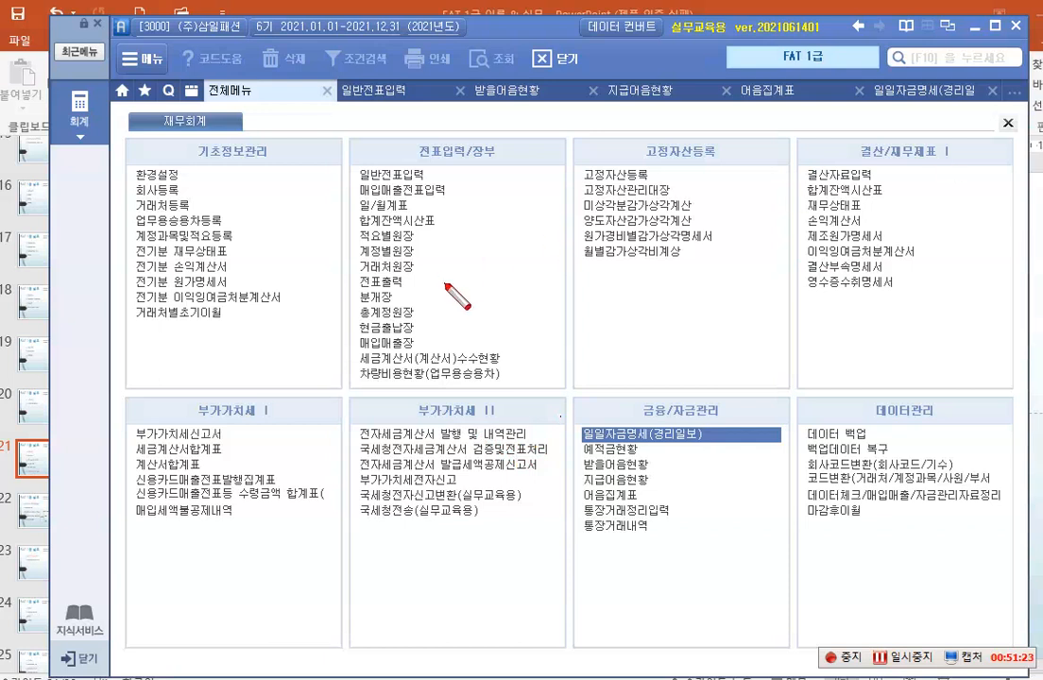
click(356, 172)
drag(398, 185, 432, 181)
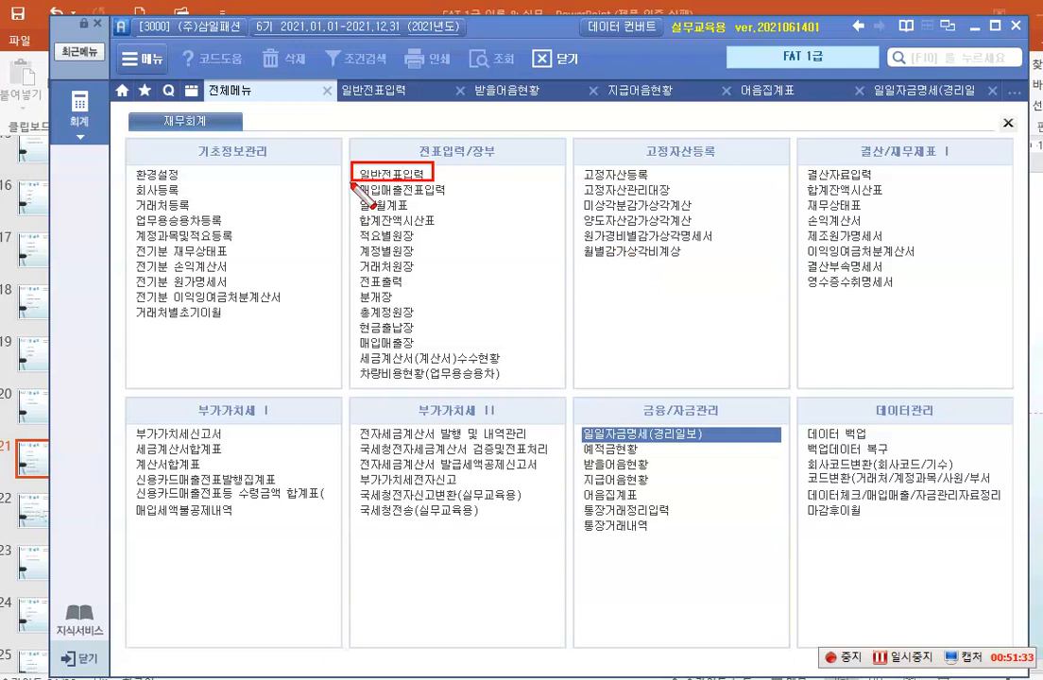
mouse_move(355, 184)
mouse_down()
mouse_move(365, 201)
mouse_move(449, 201)
mouse_up()
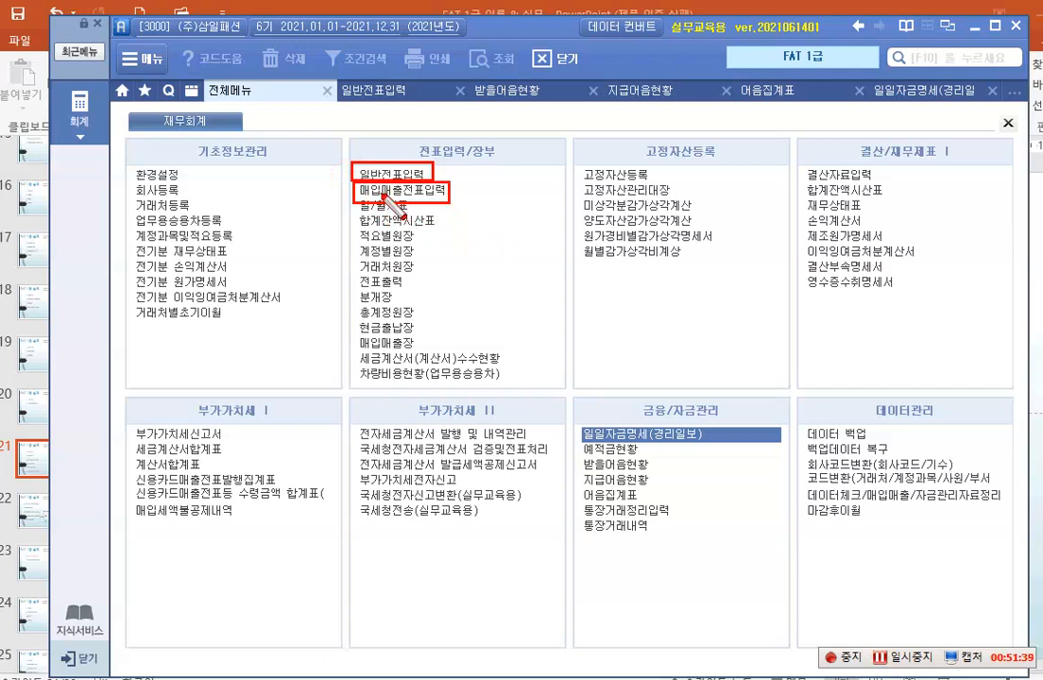